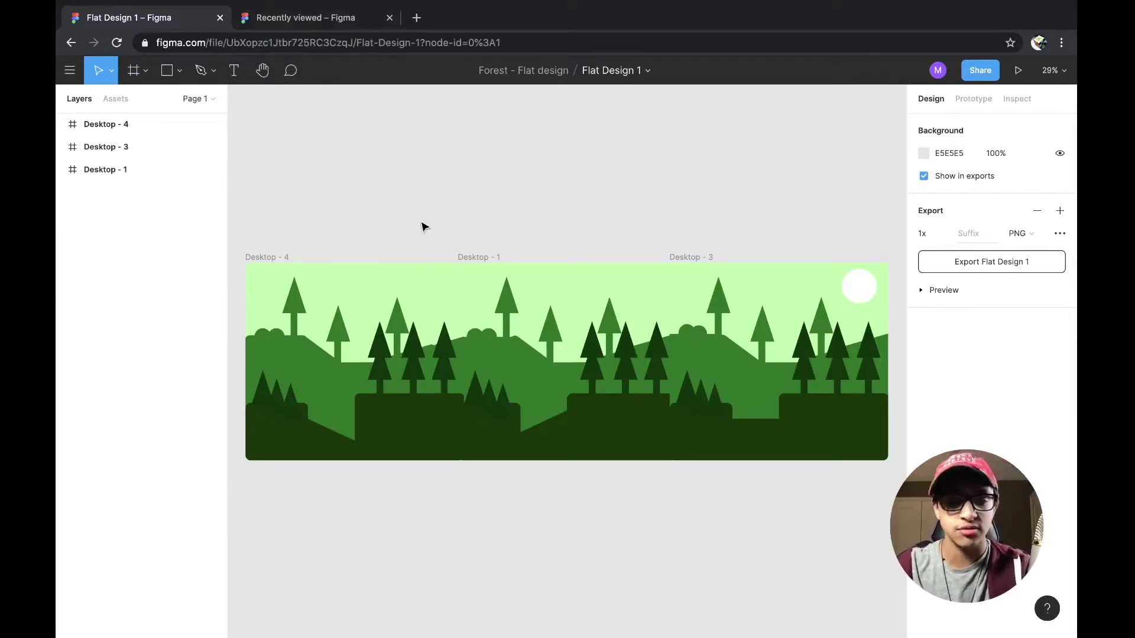
Create a new design file in Drafts from the blank canvas preset
click(320, 17)
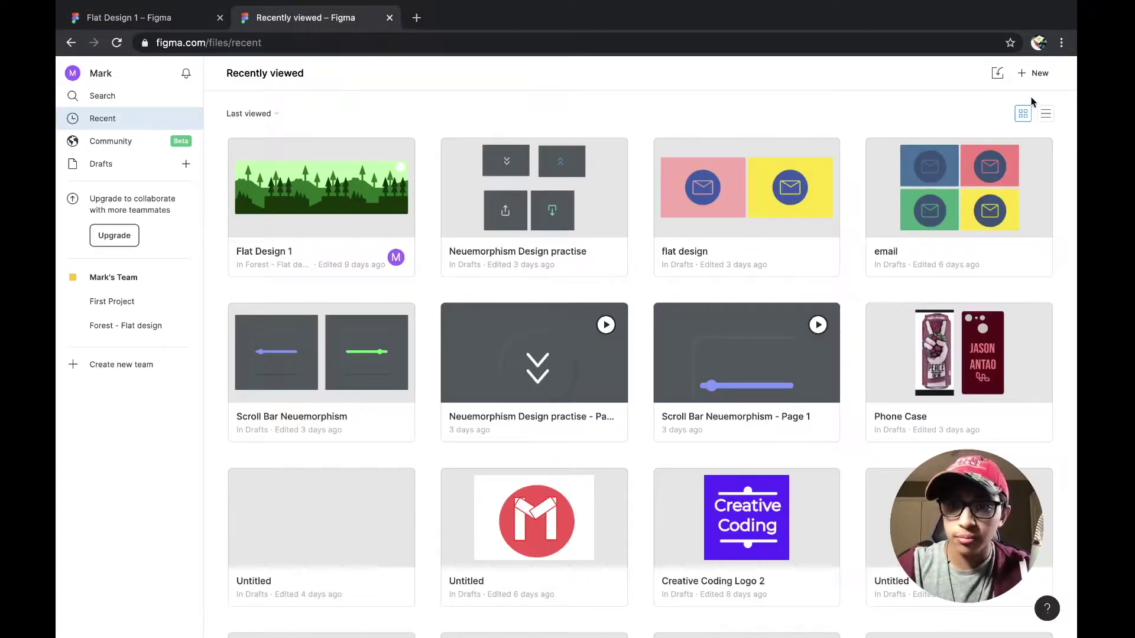
click(1041, 82)
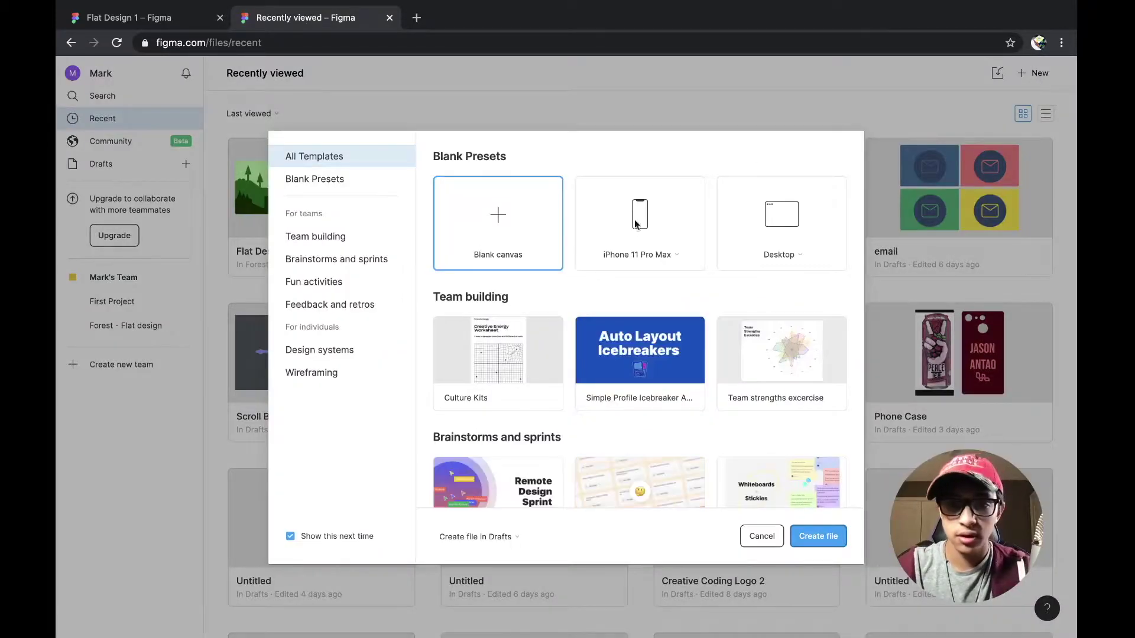
click(827, 542)
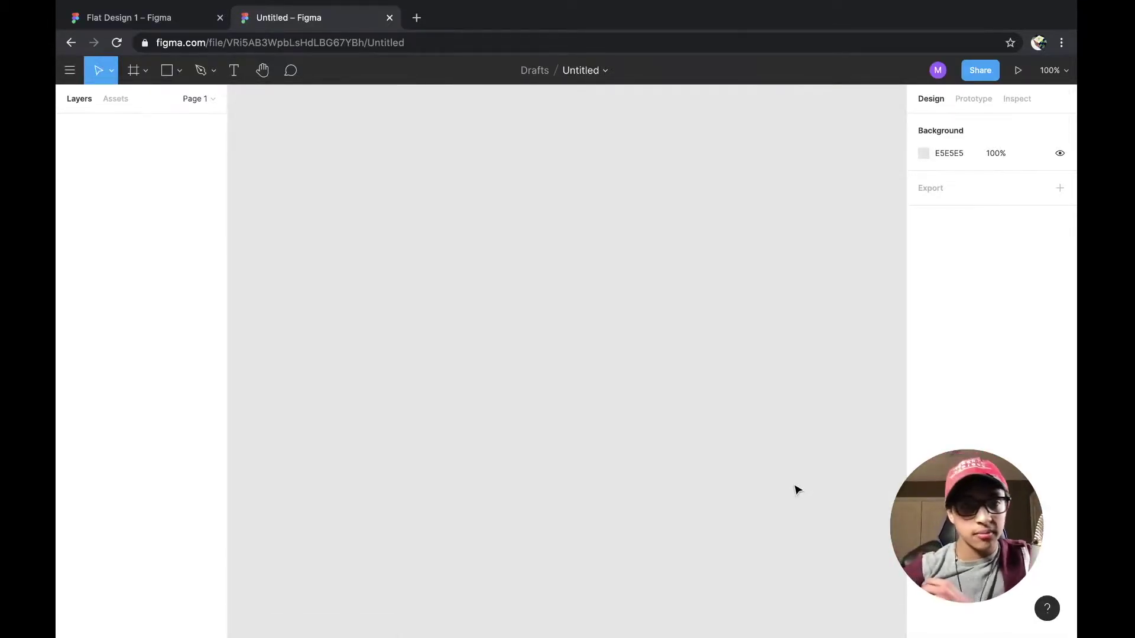
Rename the untitled file as "flat design forest-tree"
click(596, 68)
key(BackSpace)
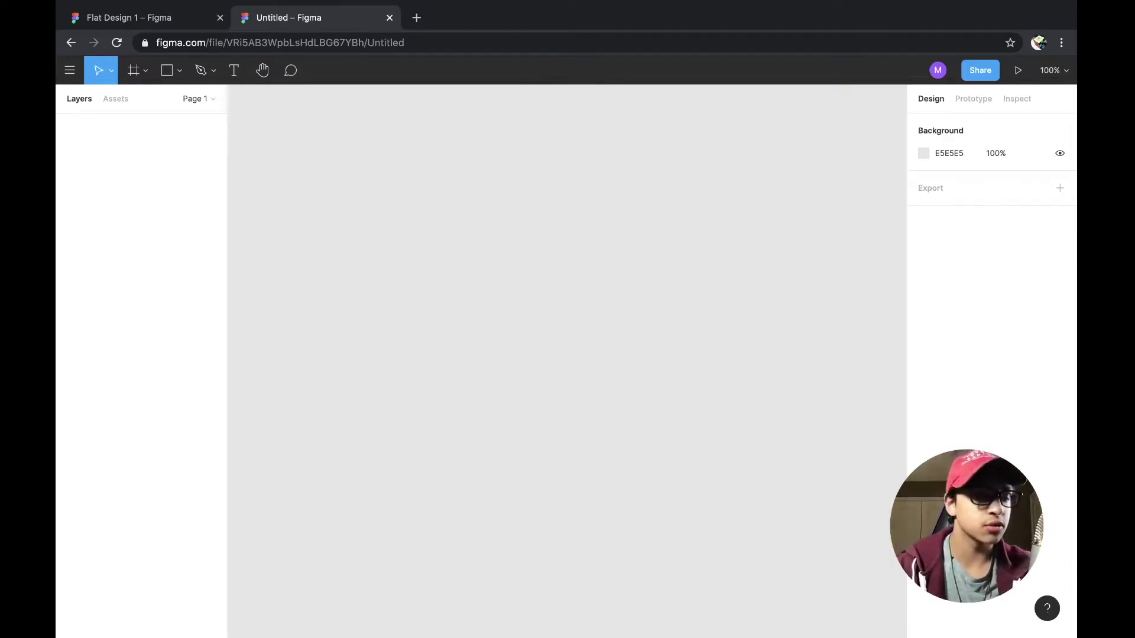
text(fal)
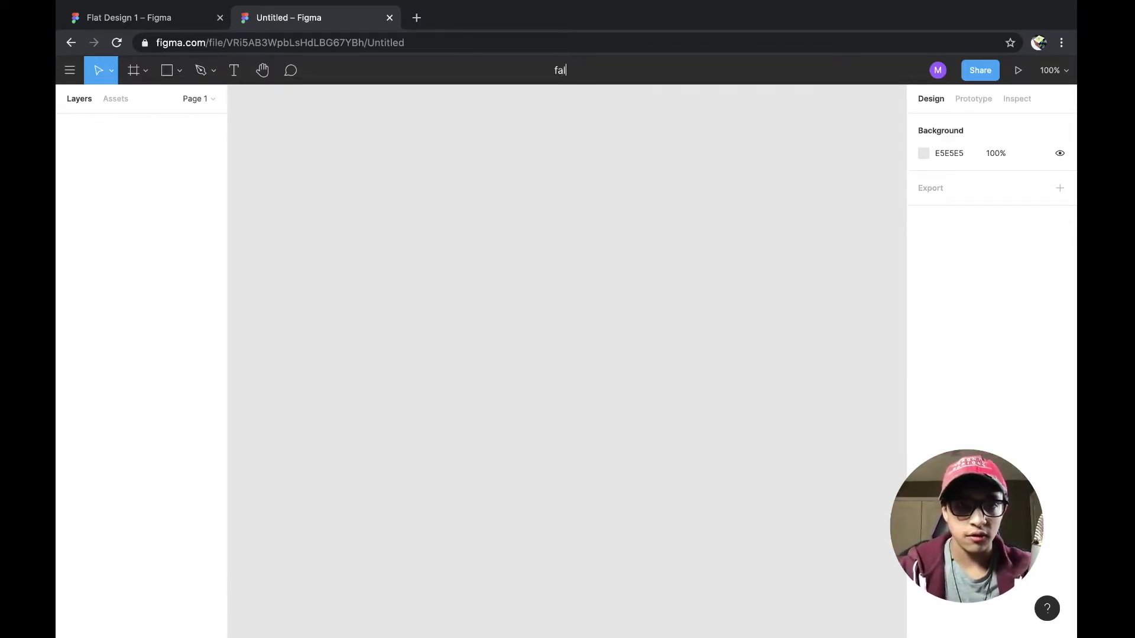
key(BackSpace)
key(BackSpace)
text(lat des)
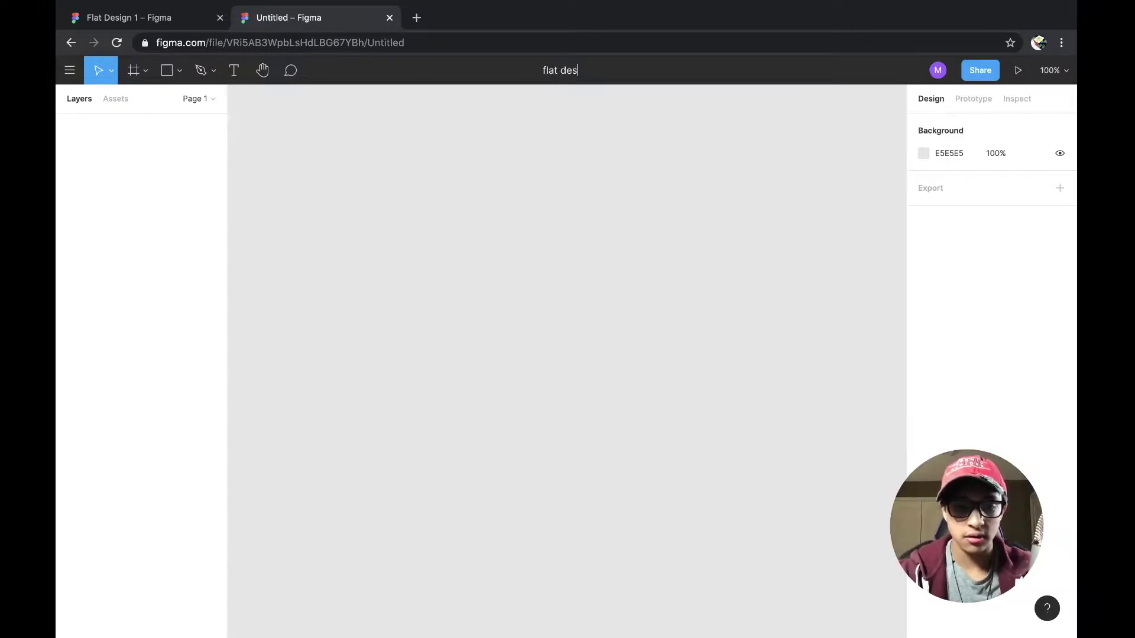
text(ign forest)
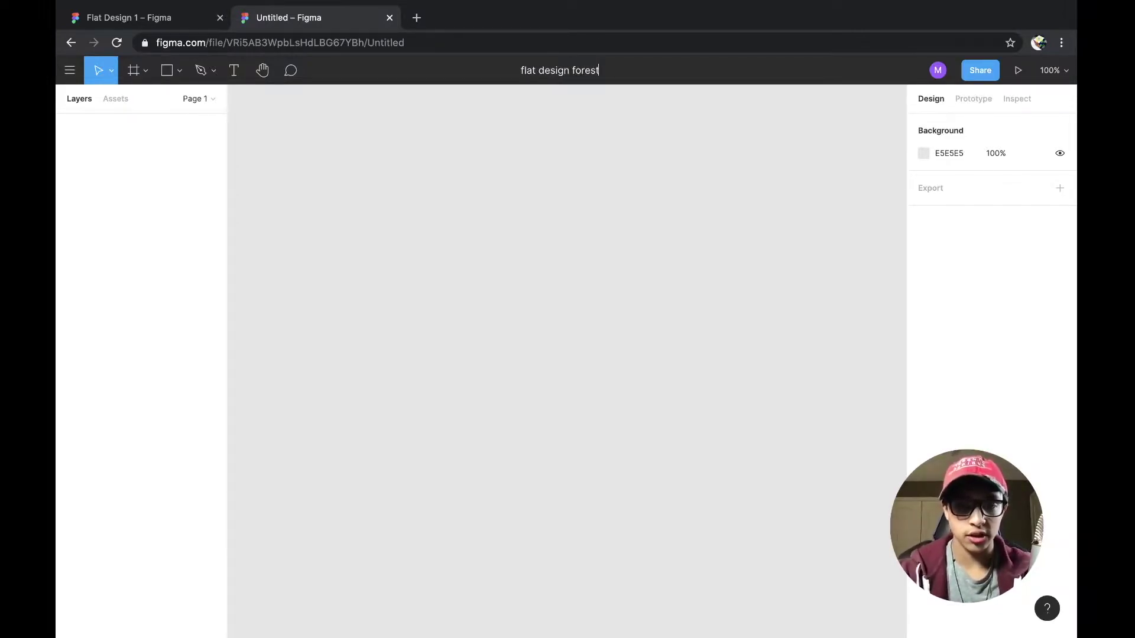
key(Return)
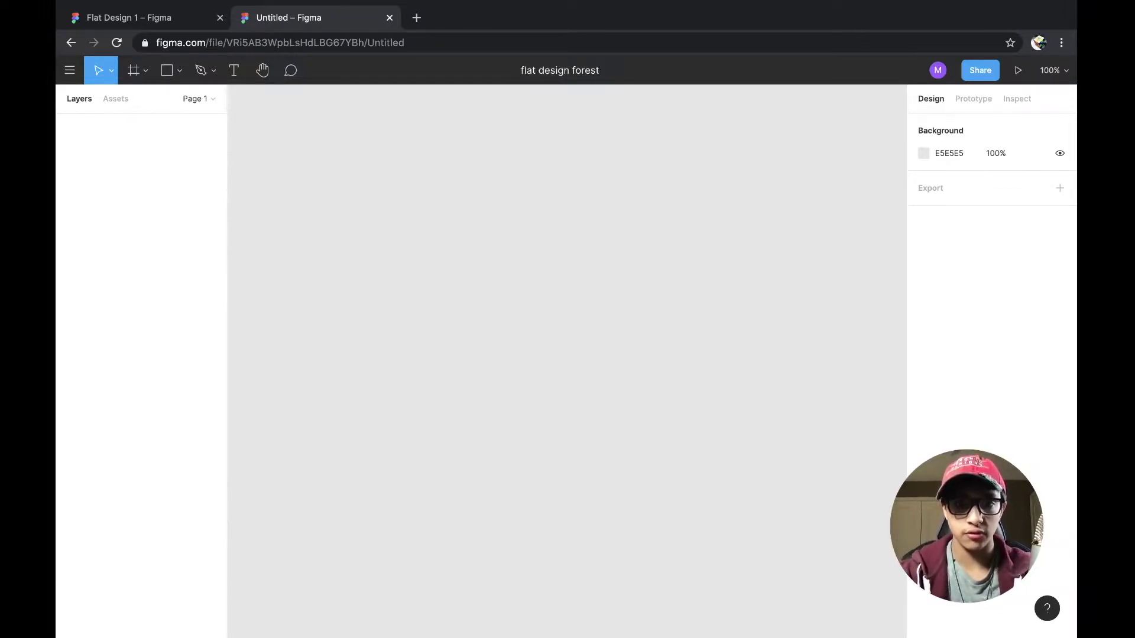
text(-tree)
key(Return)
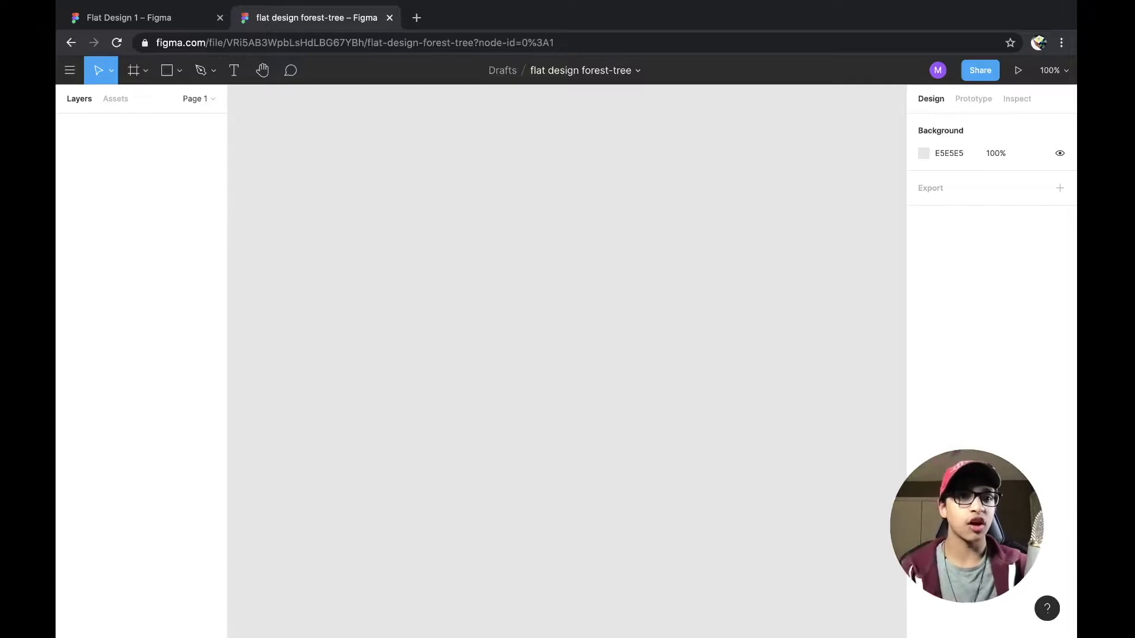
Draw a frame about 319 × 280 in the upper middle of the empty canvas
click(180, 70)
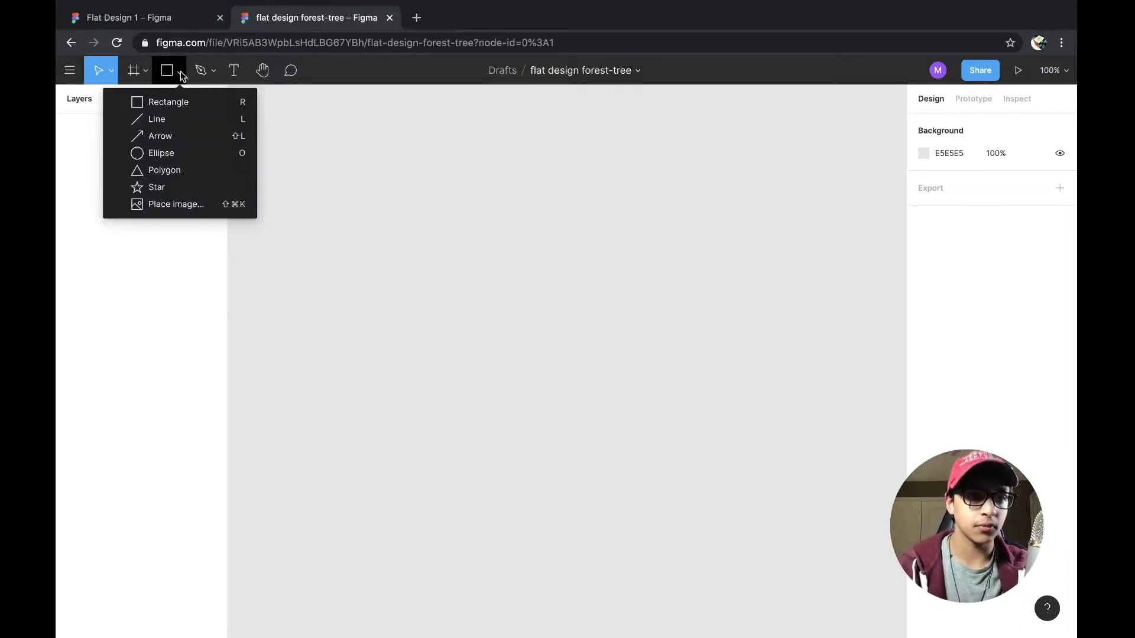
click(131, 71)
drag(415, 172, 641, 370)
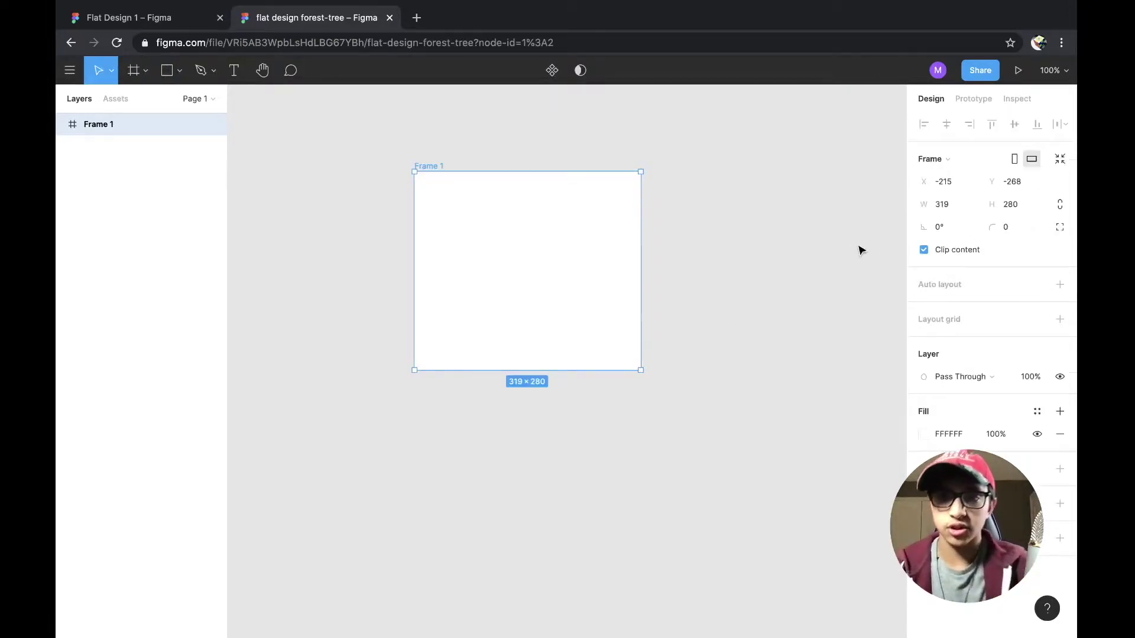
Set the new frame's width and height to 100
click(955, 202)
key(BackSpace)
click(1021, 203)
text(100)
key(Return)
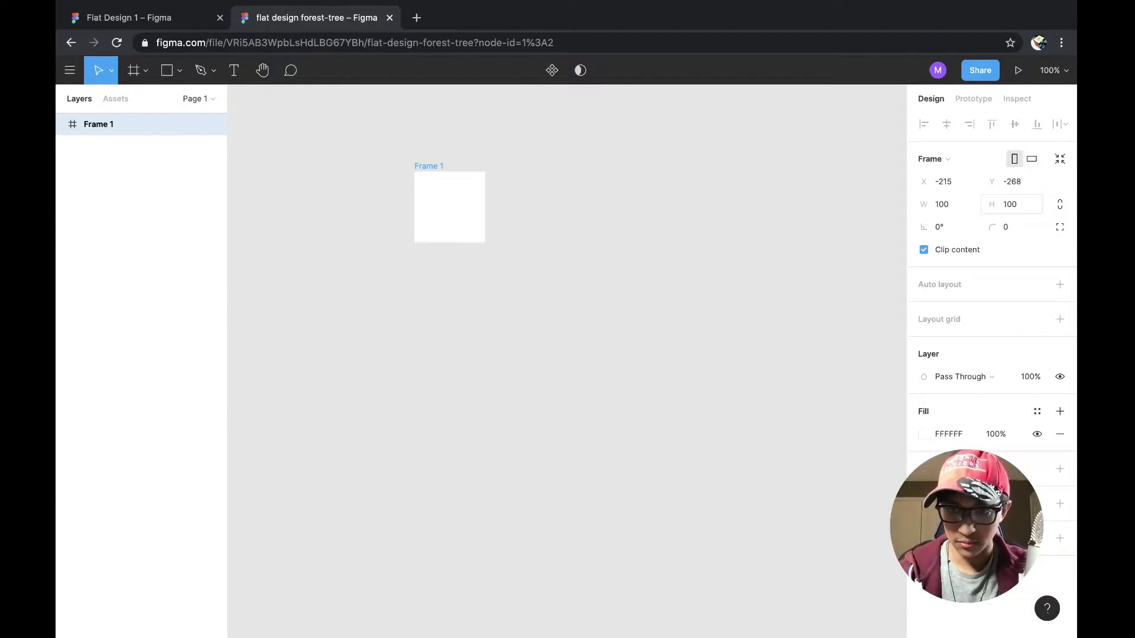
Resize the frame to 300 × 300 and move it to the middle of the canvas
click(1016, 201)
text(300)
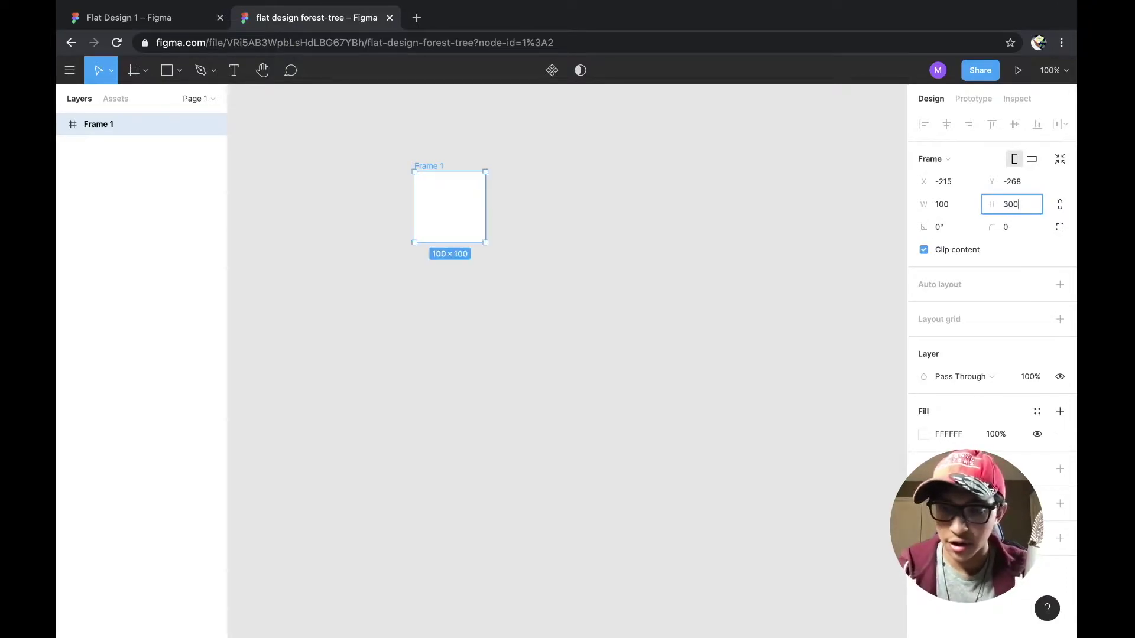
click(959, 207)
text(3)
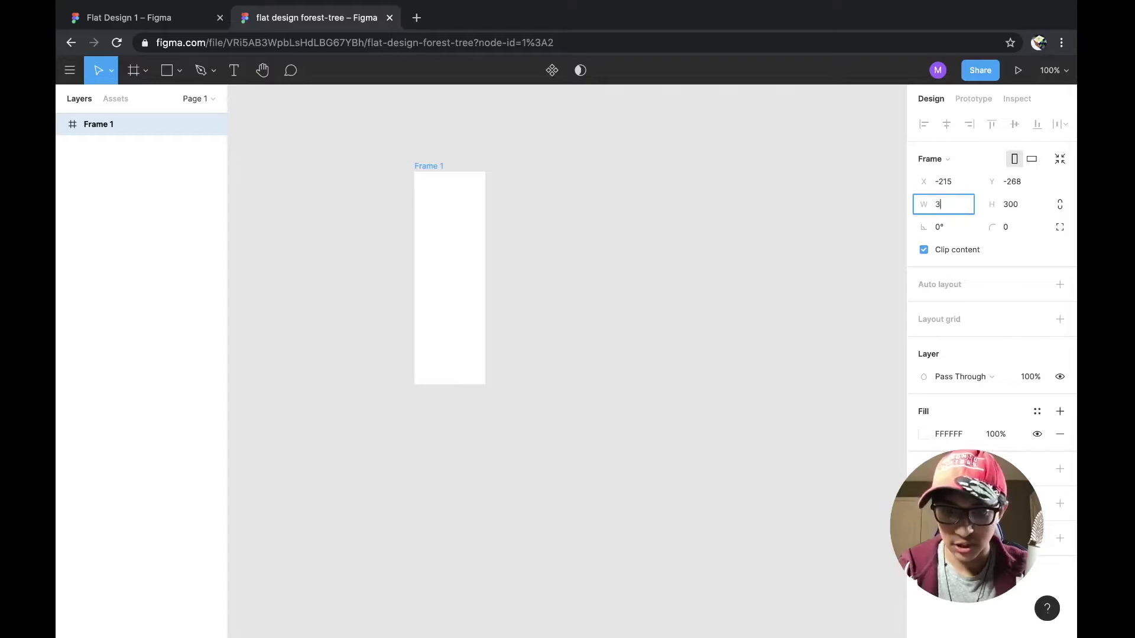
text(00)
key(Return)
click(699, 180)
drag(539, 269, 575, 310)
click(708, 290)
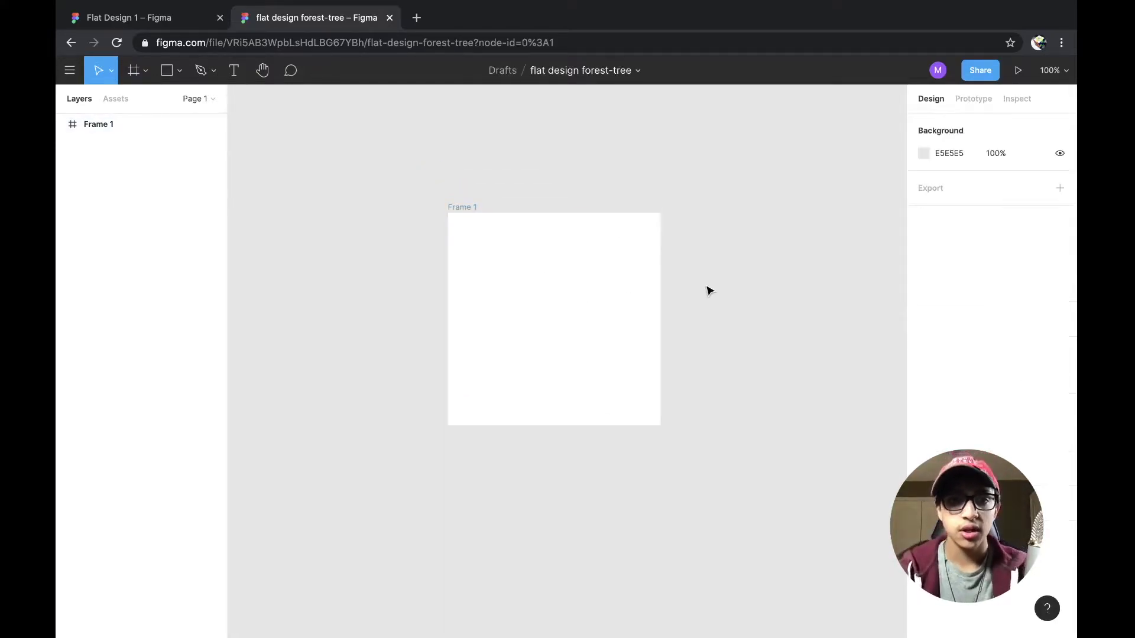
Copy the light green background fill value of the Desktop - 1 frame in the Flat Design 1 file
click(94, 10)
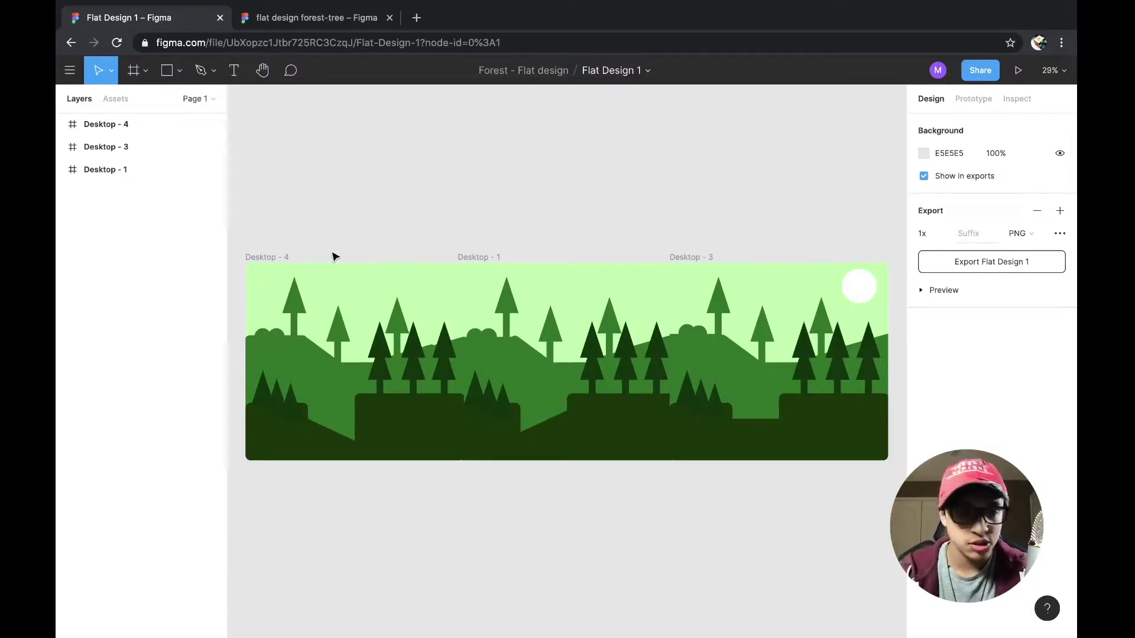
click(470, 257)
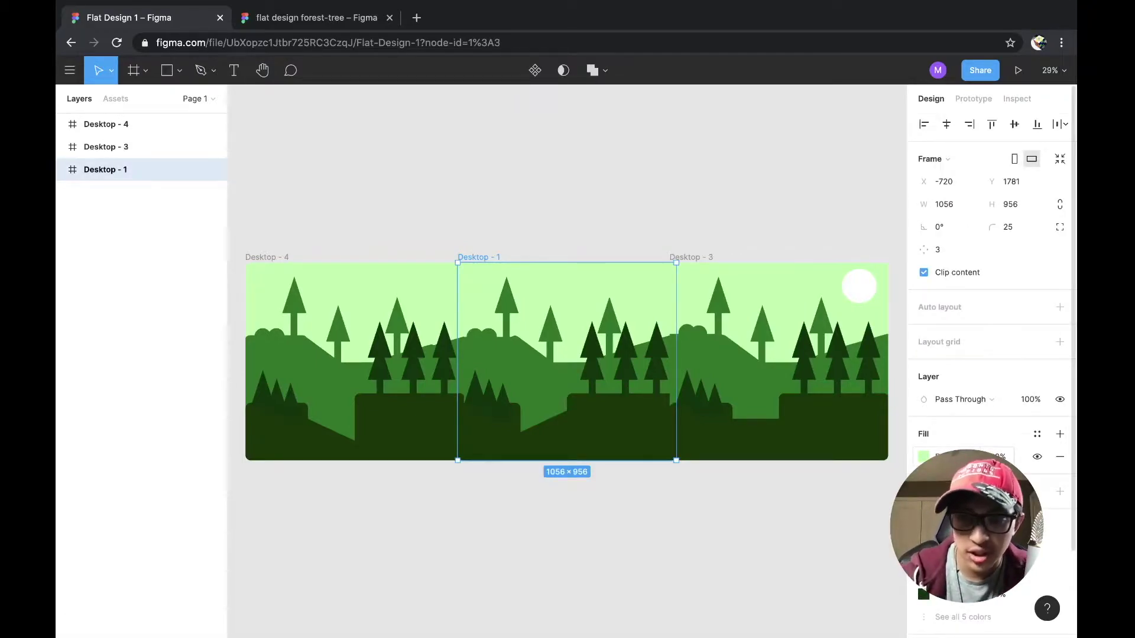
click(963, 457)
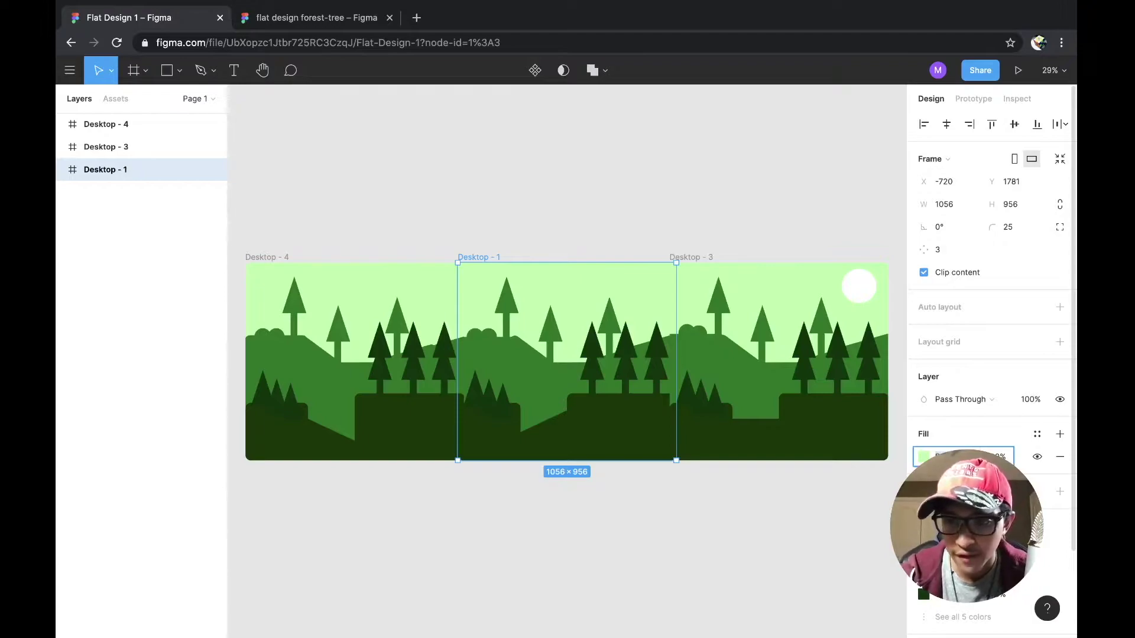
click(885, 559)
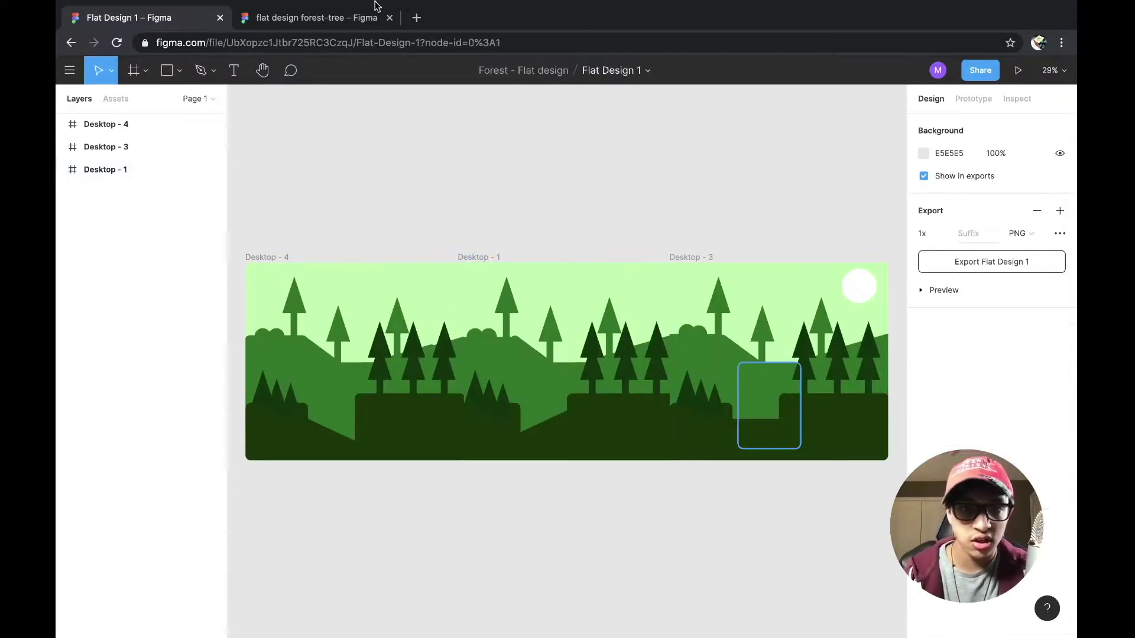
Set the fill of the 300 × 300 frame in the flat design forest-tree file to B4FFA8
click(246, 16)
click(538, 305)
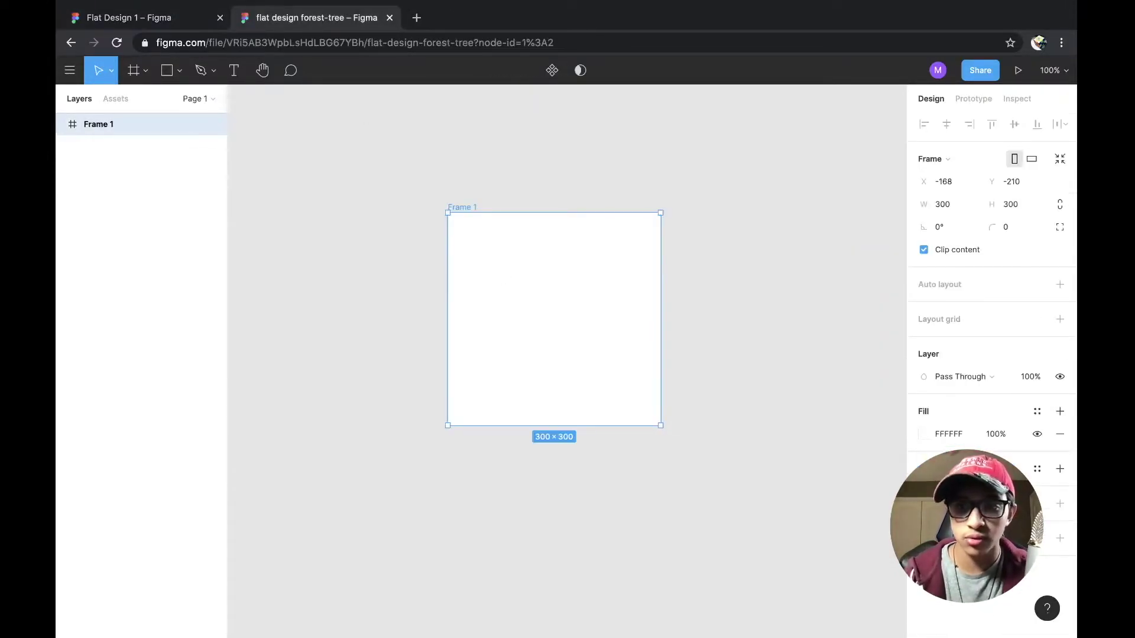
click(922, 435)
text(B4FFA8)
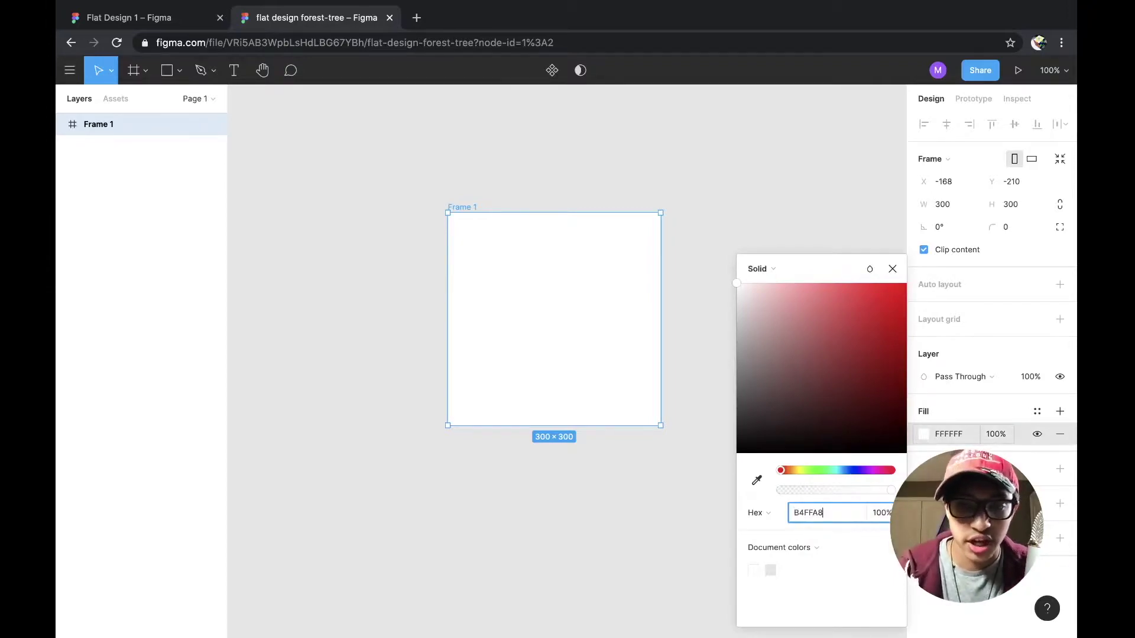
key(Return)
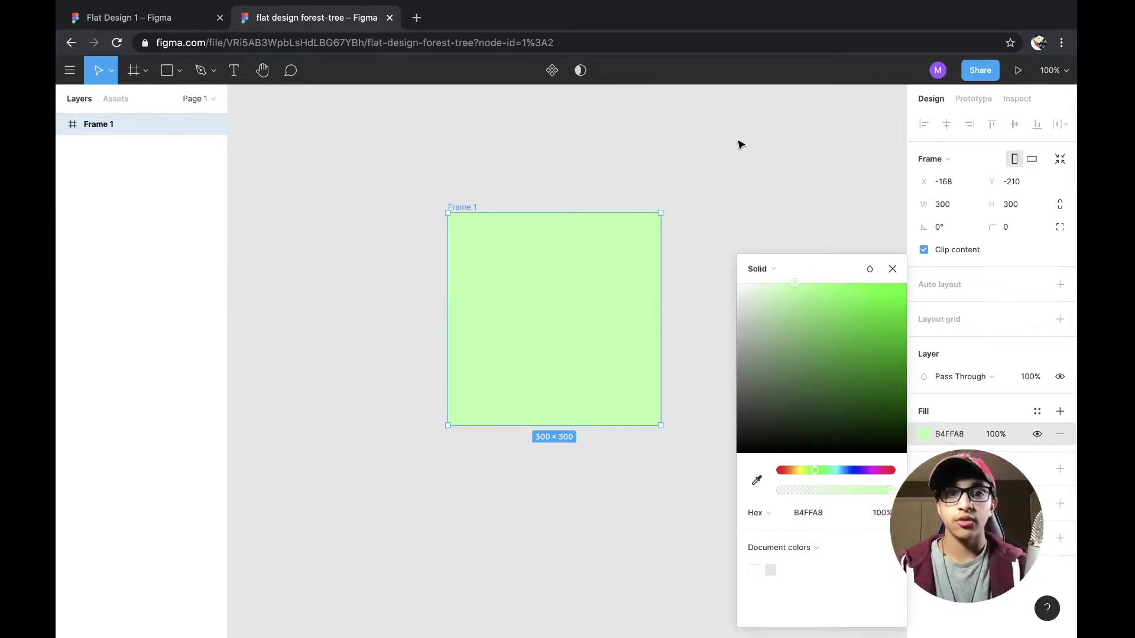
click(684, 171)
click(598, 235)
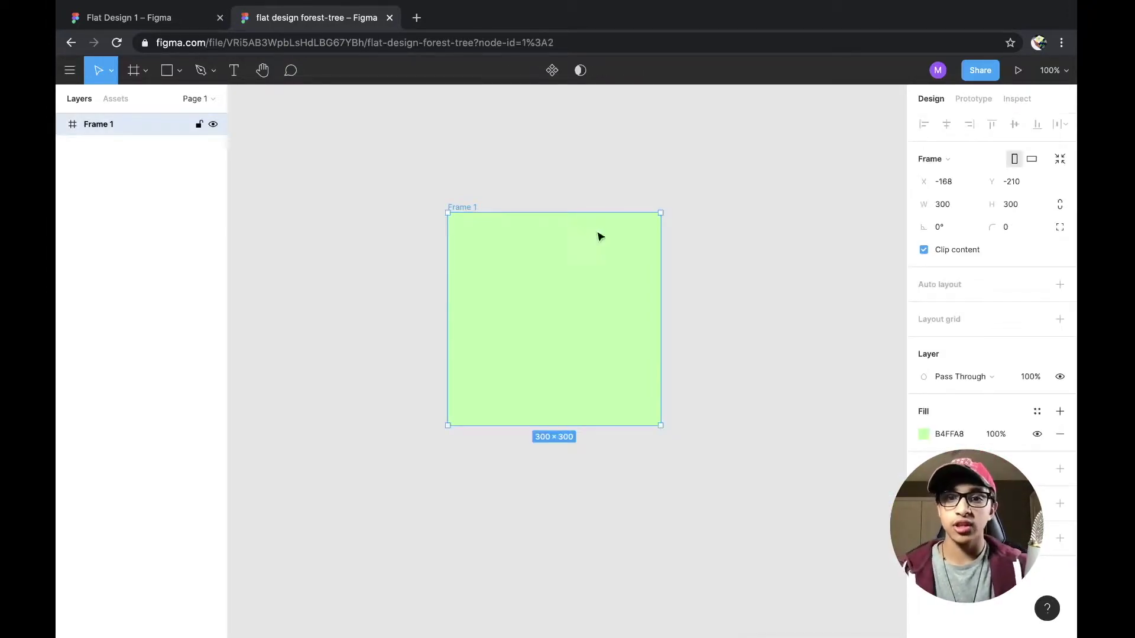
click(849, 369)
In the Flat Design 1 file, move the Desktop - 1 frame out above the two neighbouring frames as a reference
click(66, 18)
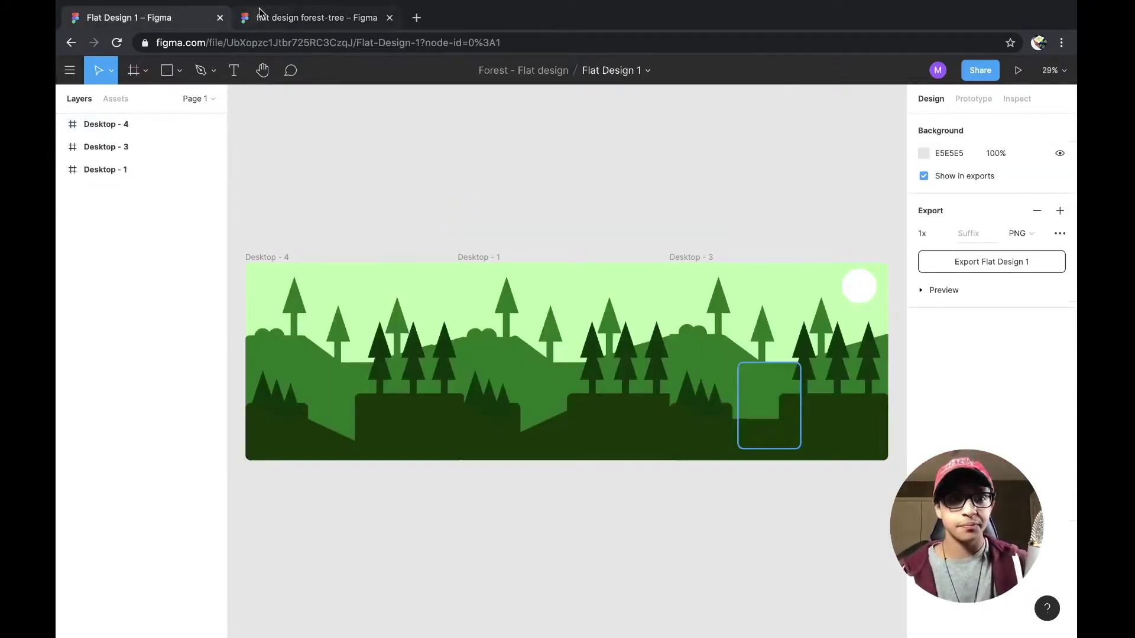
click(278, 17)
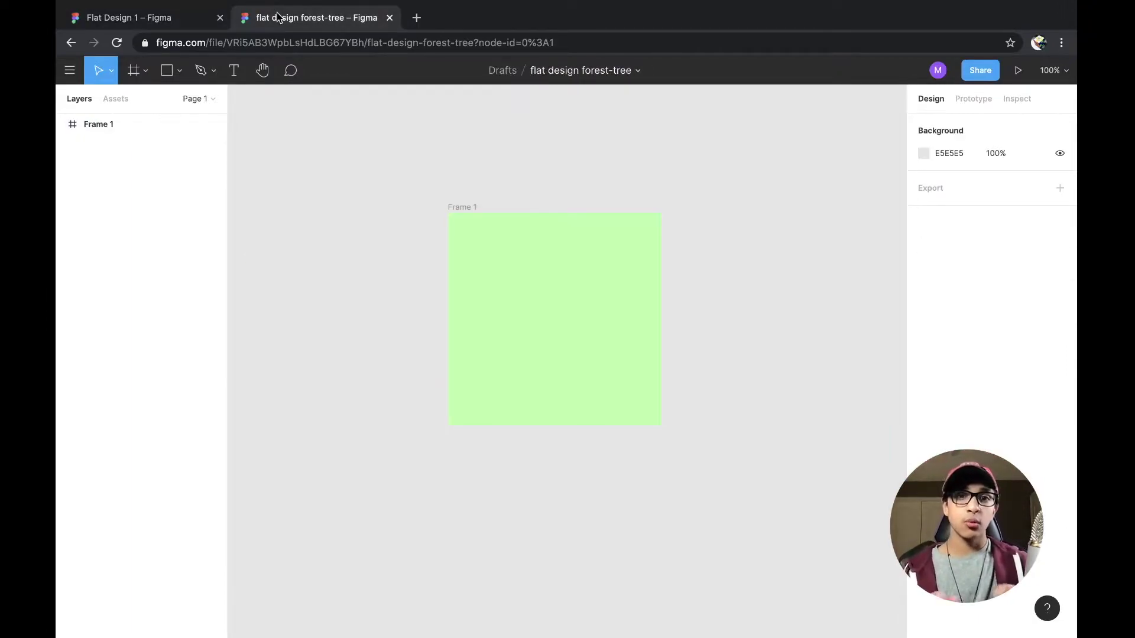
click(88, 21)
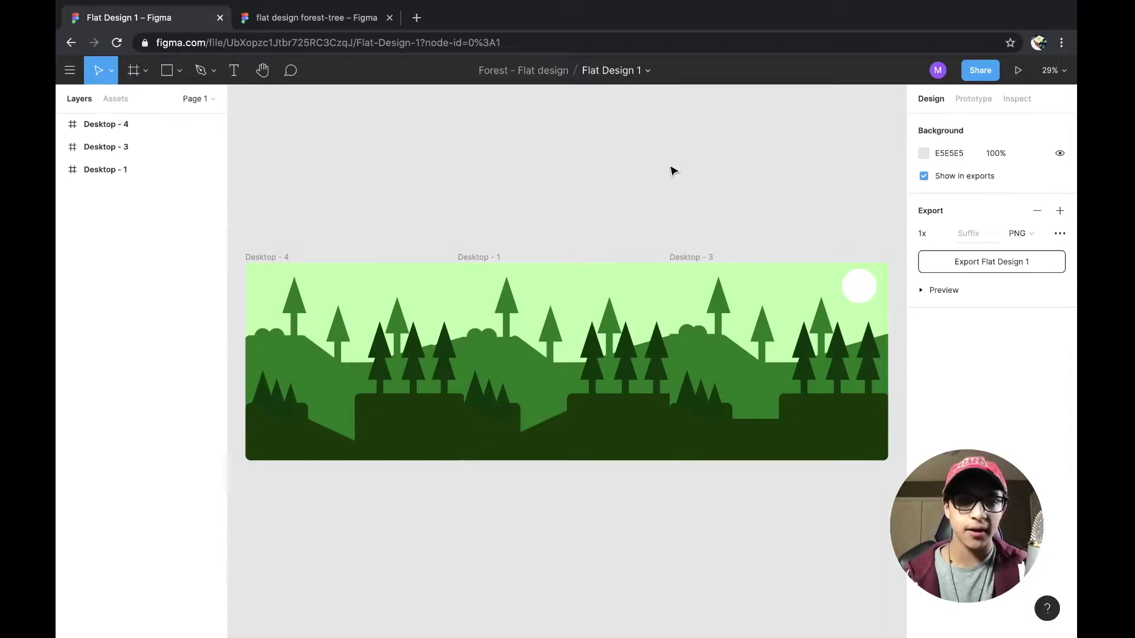
click(483, 257)
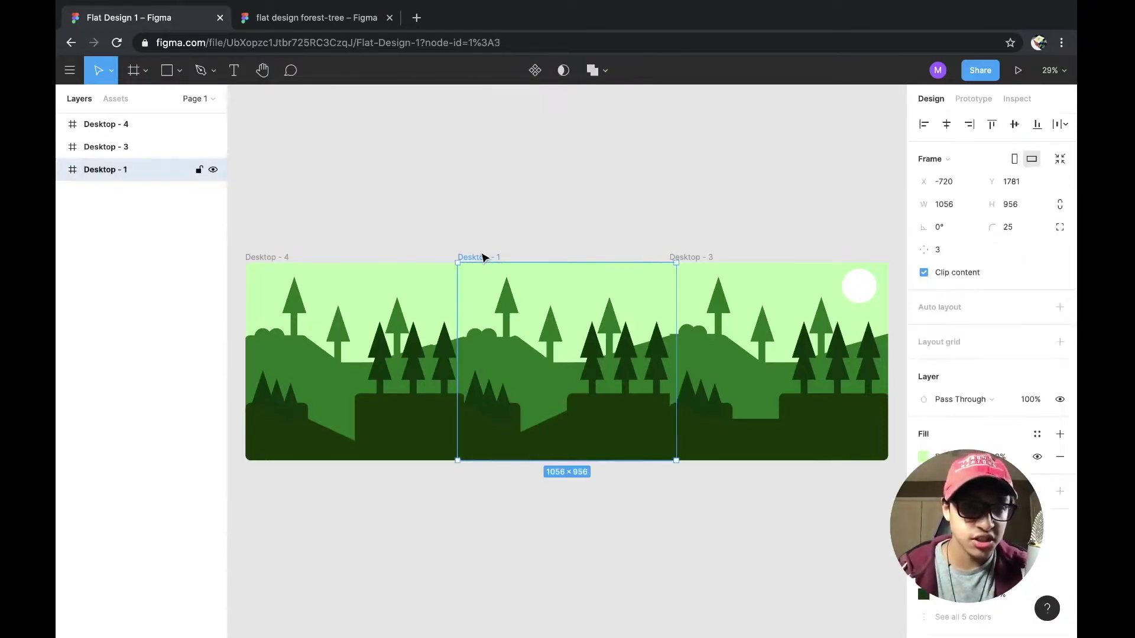
mouse_move(483, 258)
mouse_down()
mouse_move(485, 158)
mouse_move(489, 258)
mouse_up()
drag(485, 261, 495, 188)
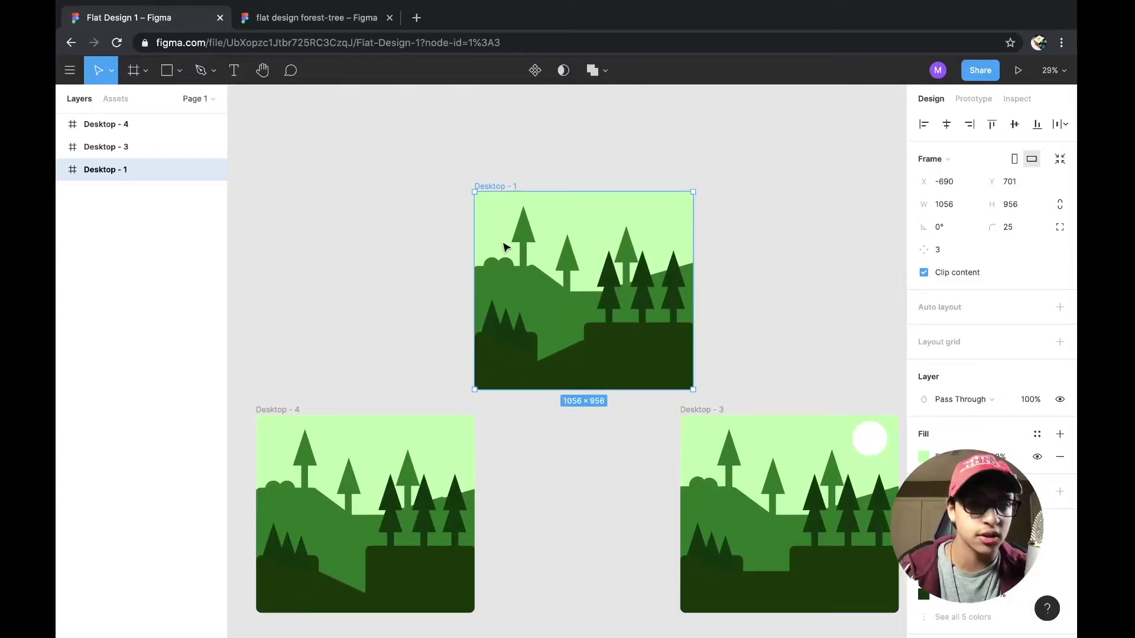
scroll(550, 353, up, 3)
scroll(549, 355, up, 5)
scroll(549, 354, right, 2)
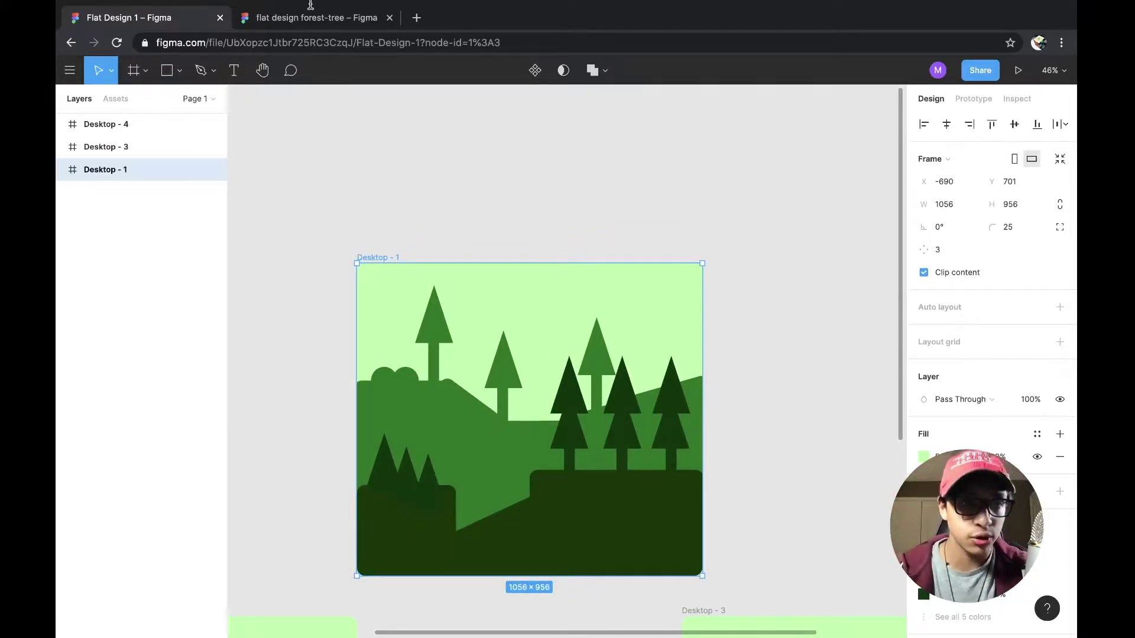
In the flat design forest-tree file, draw a rectangle about 109 × 99 in the green frame's lower-left corner
click(296, 17)
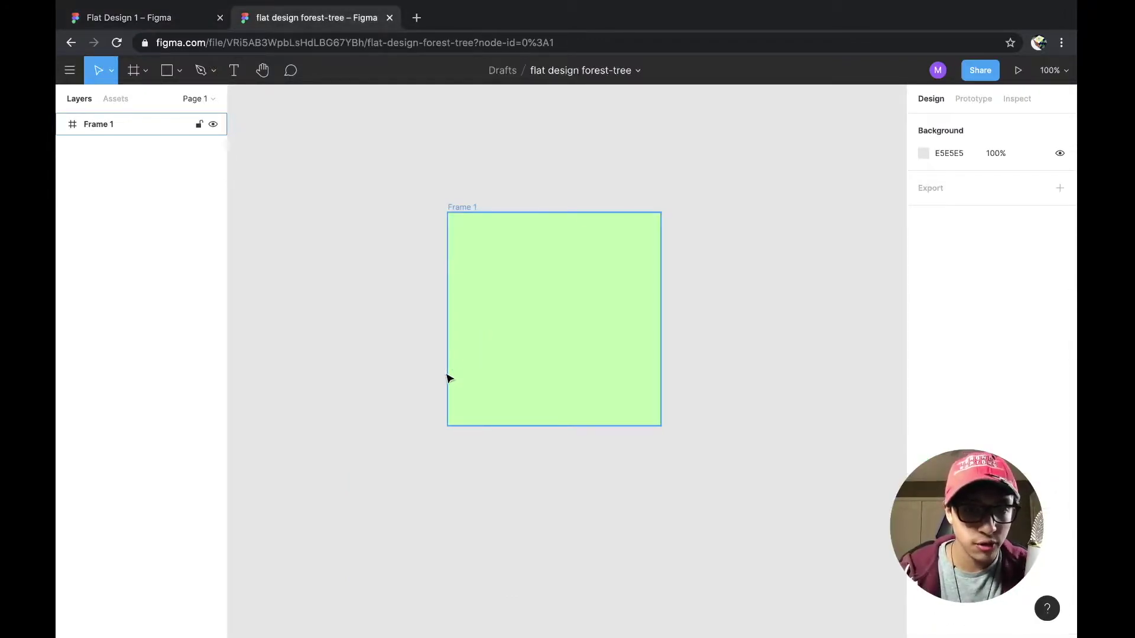
click(167, 70)
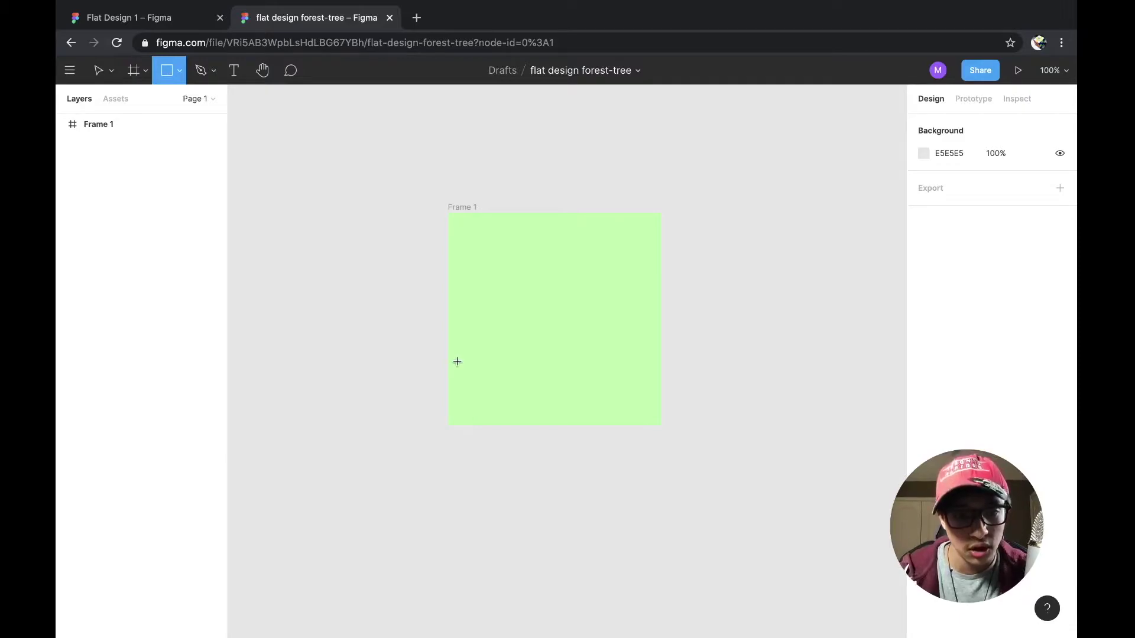
mouse_move(447, 355)
mouse_down()
mouse_move(497, 405)
mouse_move(547, 426)
mouse_move(525, 426)
mouse_up()
click(579, 315)
Enlarge the green frame into a wider landscape shape and move the gray rectangle into its bottom-left corner
click(459, 207)
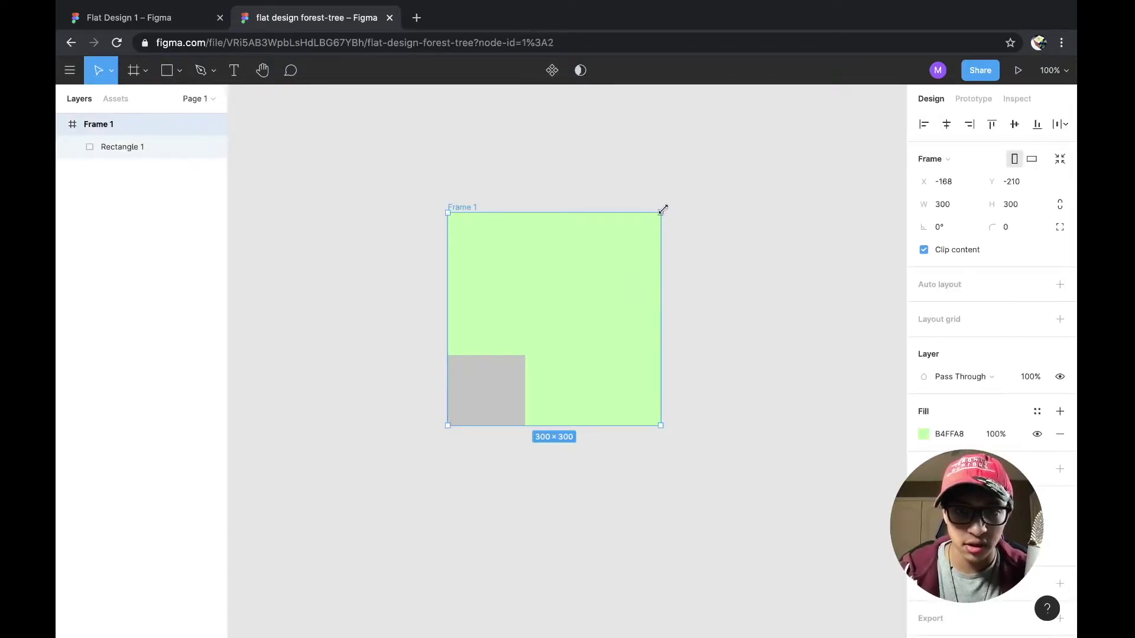
drag(667, 210, 745, 182)
drag(489, 347, 481, 398)
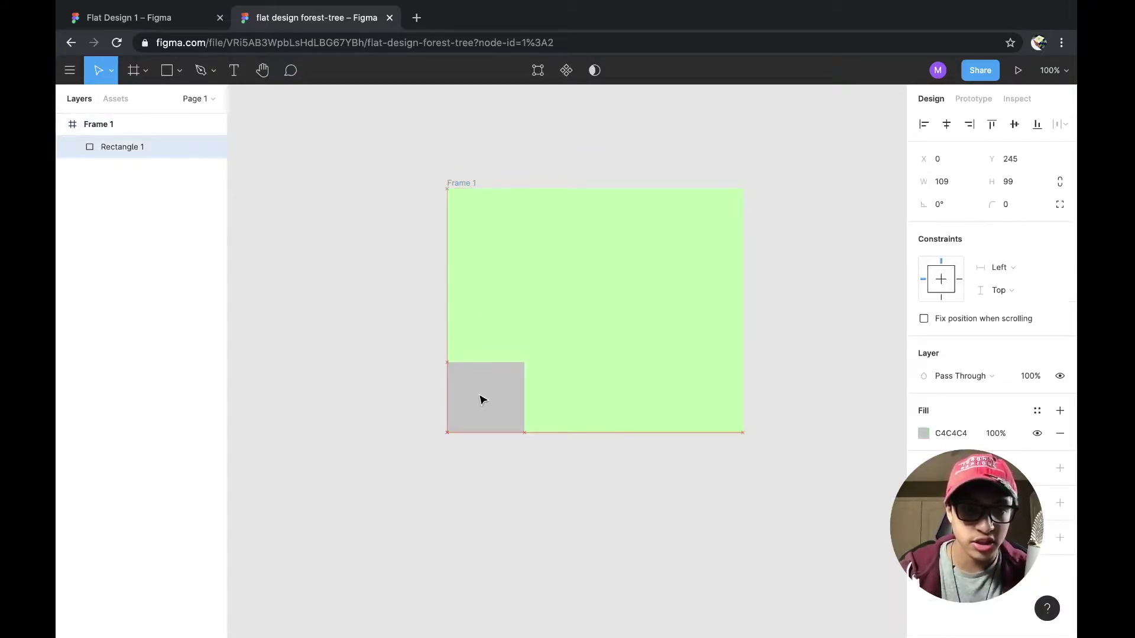
click(397, 407)
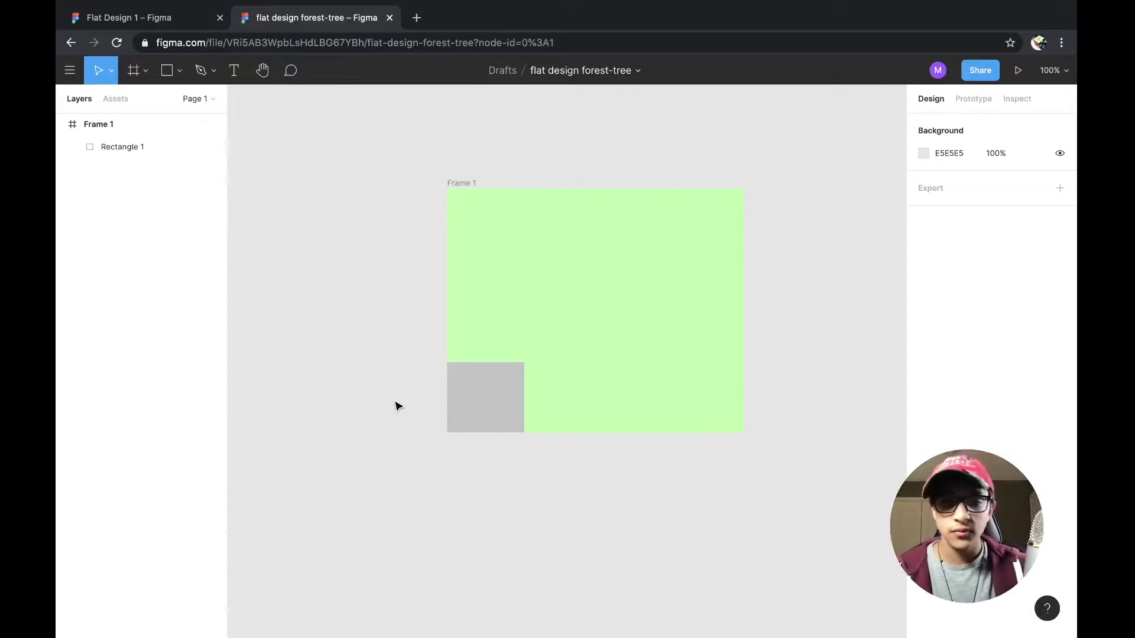
Round the corners of the gray rectangle with a radius of 24
click(456, 373)
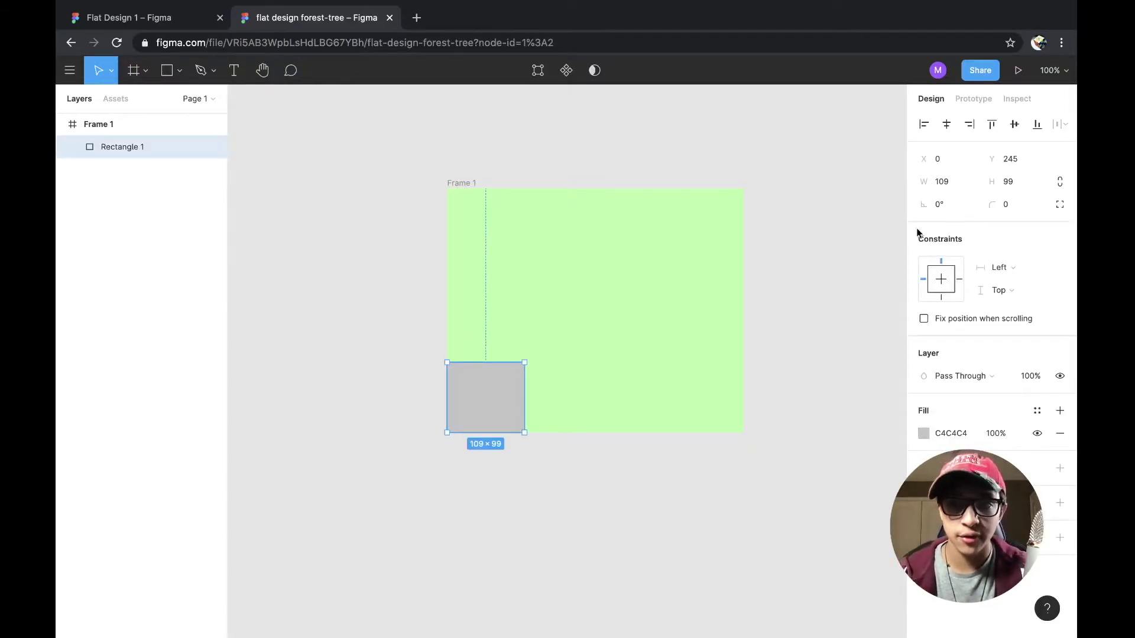
text(25)
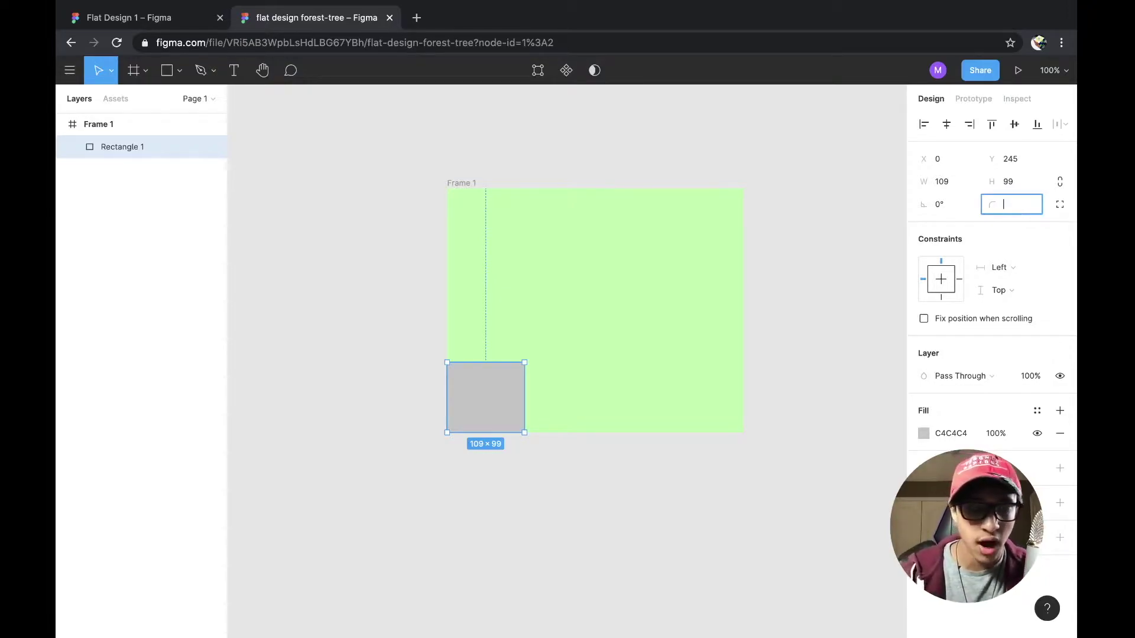
key(Return)
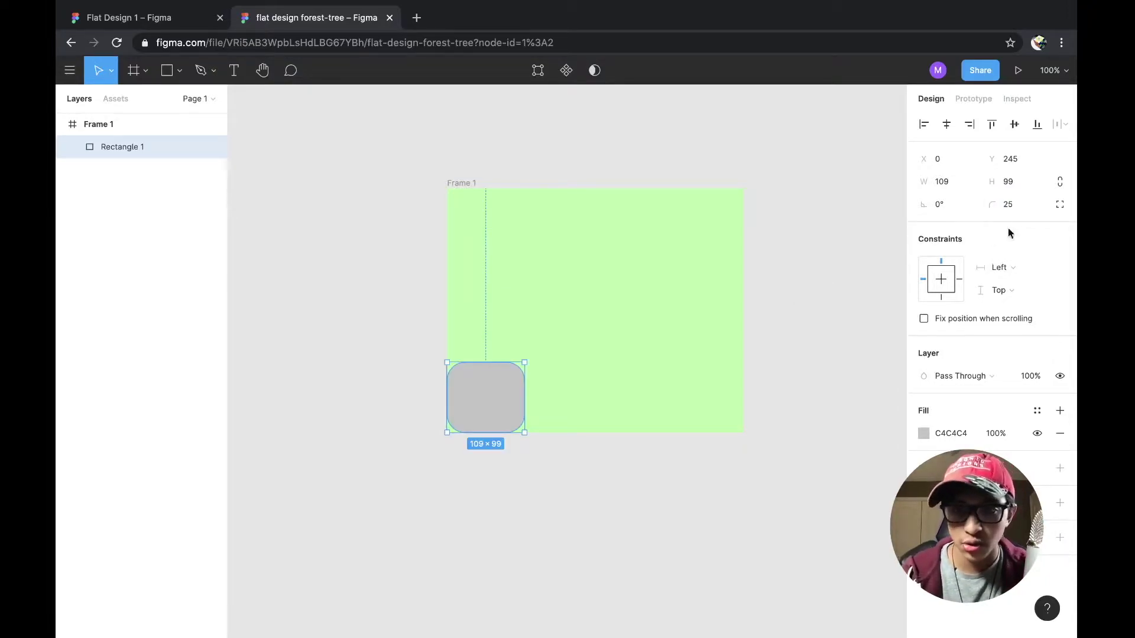
text(24)
key(Return)
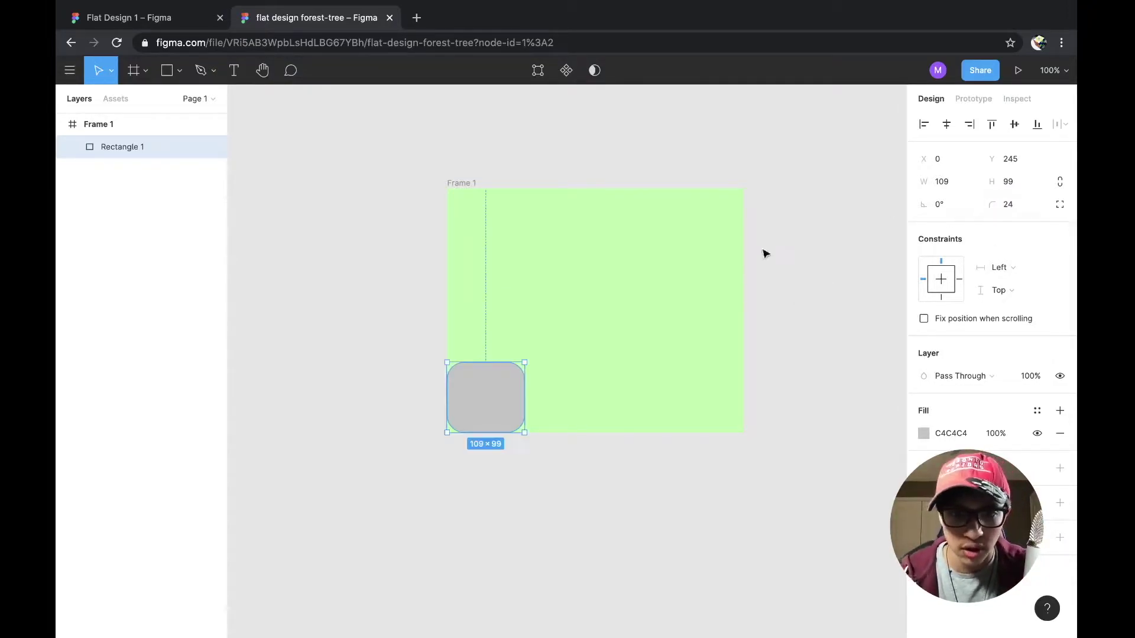
drag(478, 402, 476, 398)
click(857, 345)
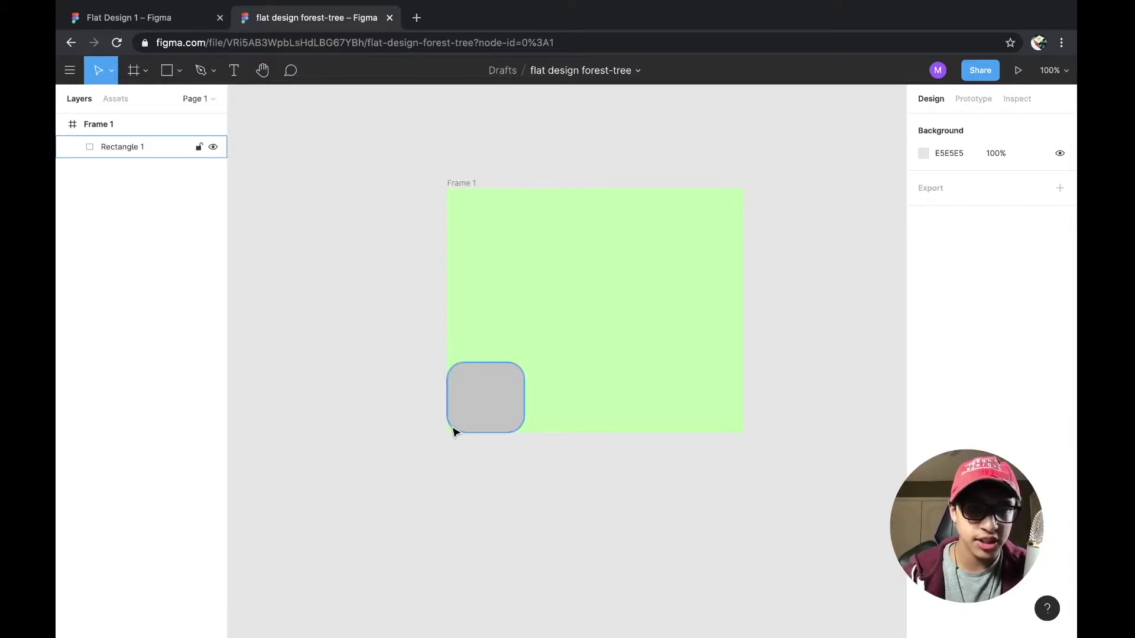
Move the gray rectangle slightly past the frame's lower-left corner to X -8, Y 250 and widen it to about 141
drag(476, 401, 468, 404)
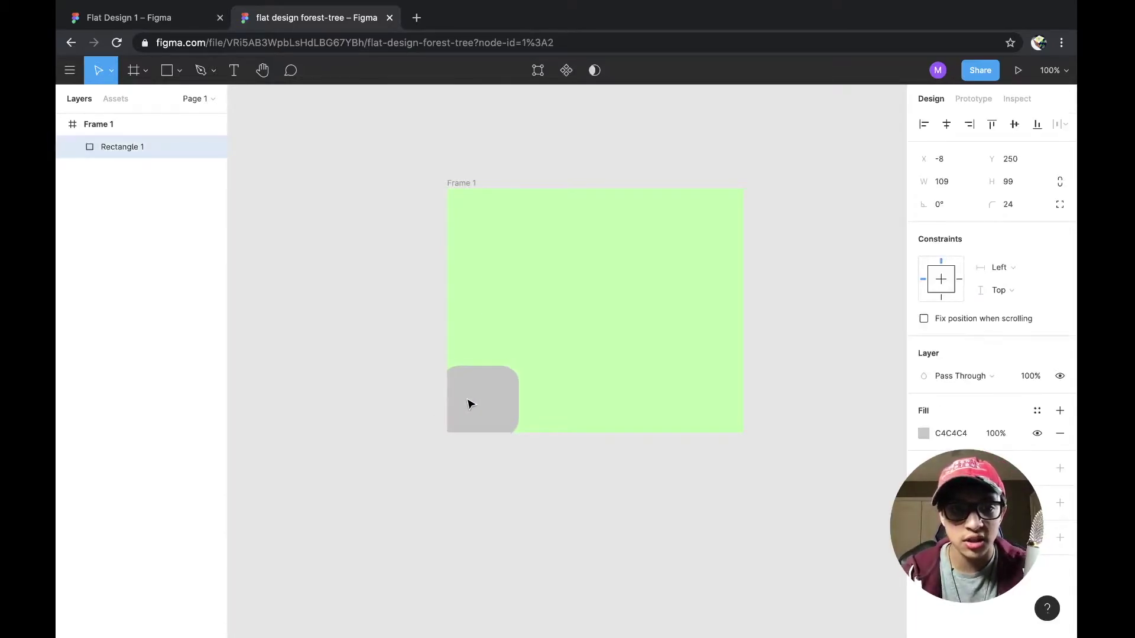
click(400, 397)
click(480, 383)
drag(520, 399, 541, 399)
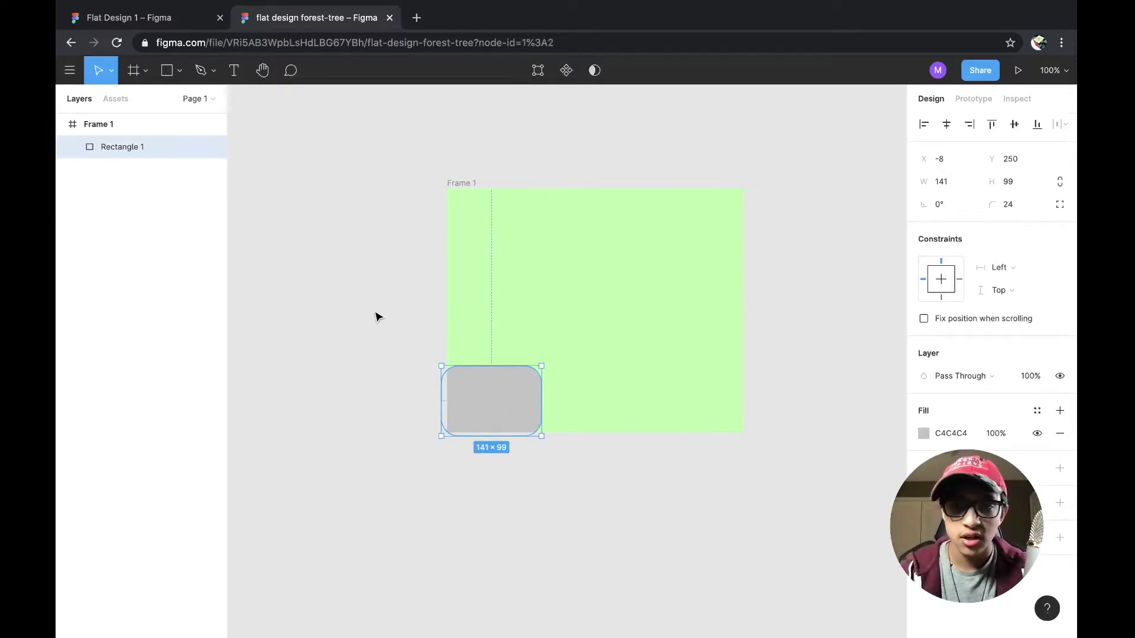
click(316, 337)
In the Flat Design 1 file, copy the fill hex code 0E3600 from the dark green lower-left rectangle of Desktop - 1
click(108, 16)
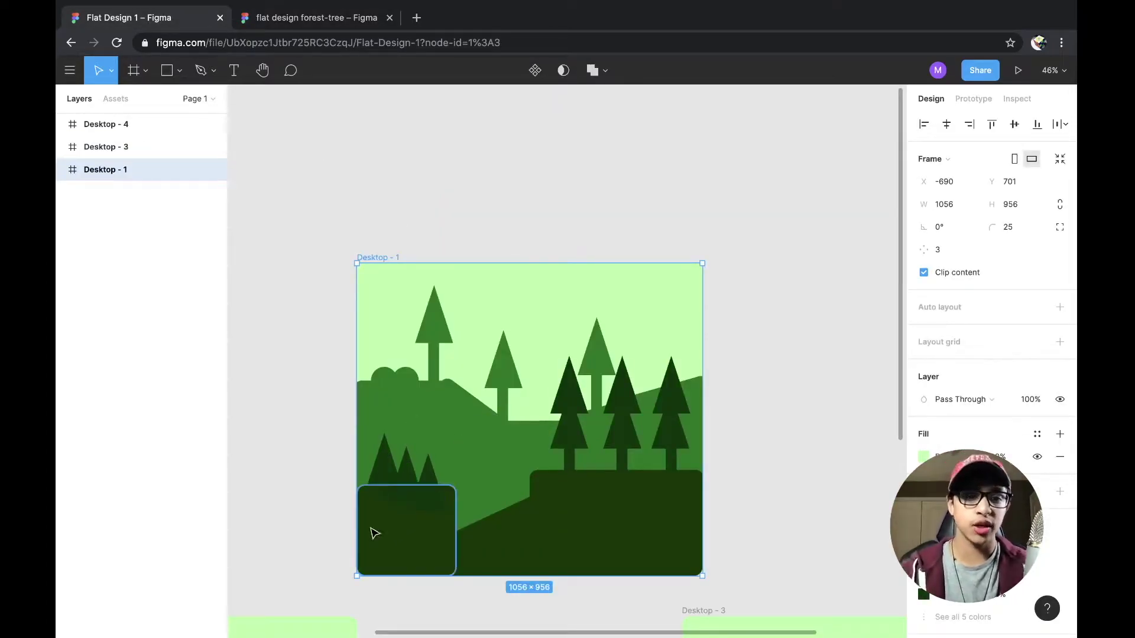
click(414, 528)
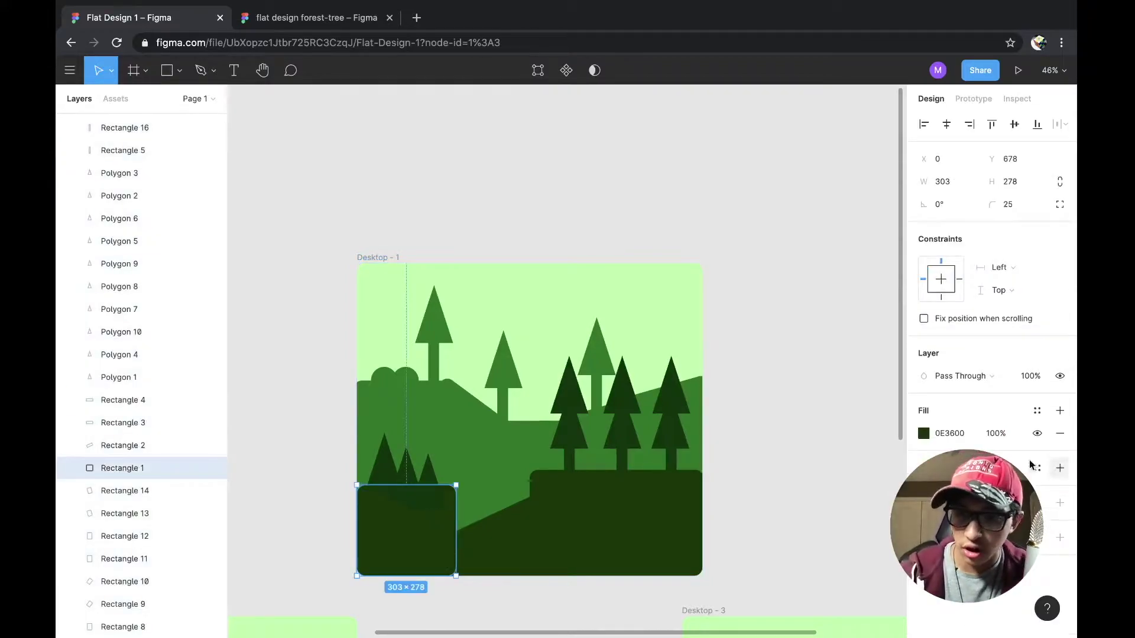
click(924, 434)
key(ctrl+c)
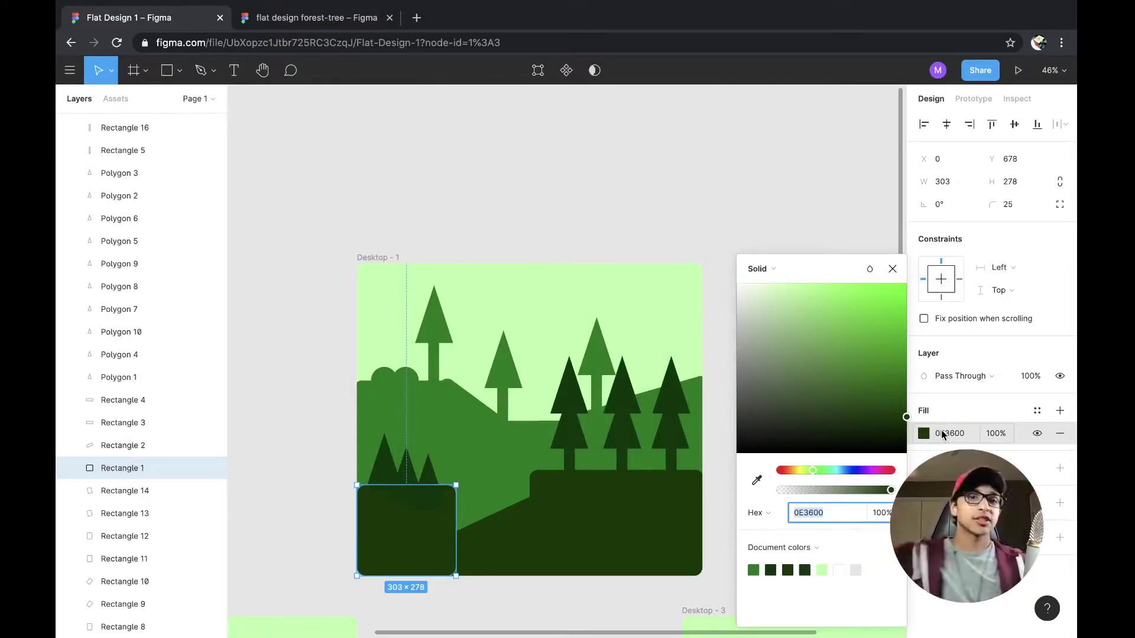
click(835, 512)
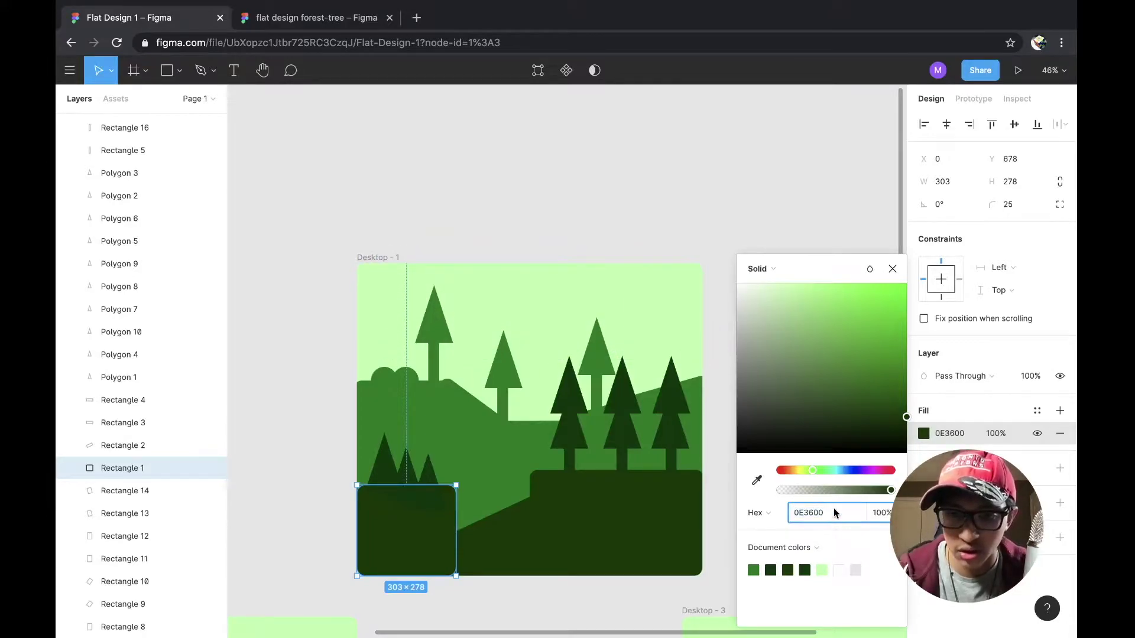
In the flat design forest-tree file, set the gray rectangle's fill to the copied color 0E3600
click(319, 22)
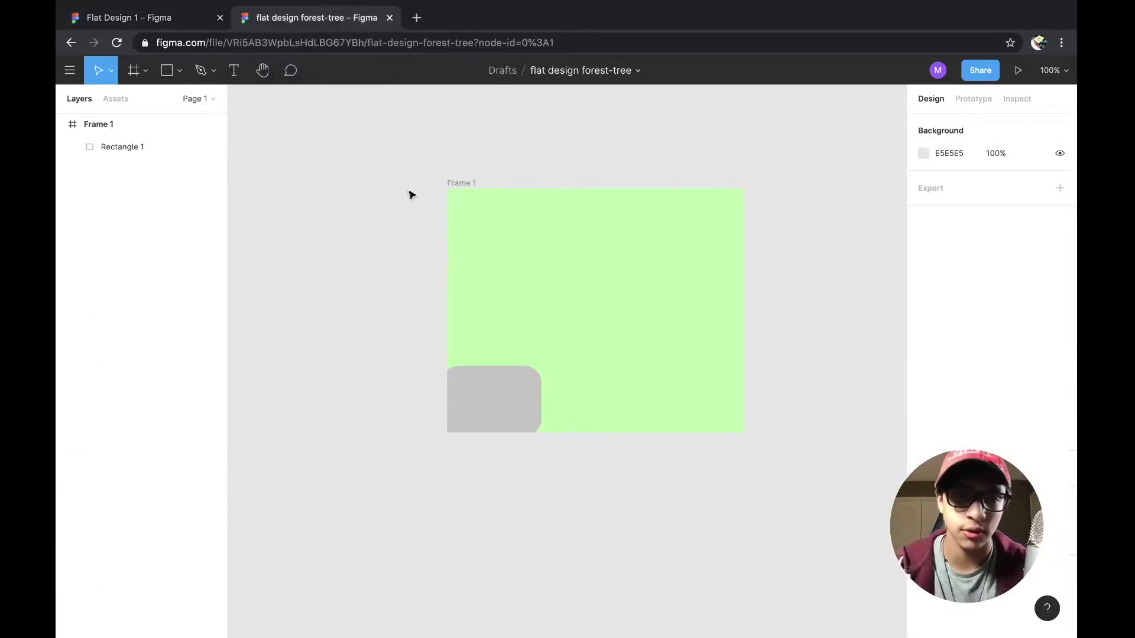
click(481, 393)
click(924, 434)
key(ctrl+v)
key(Return)
click(781, 144)
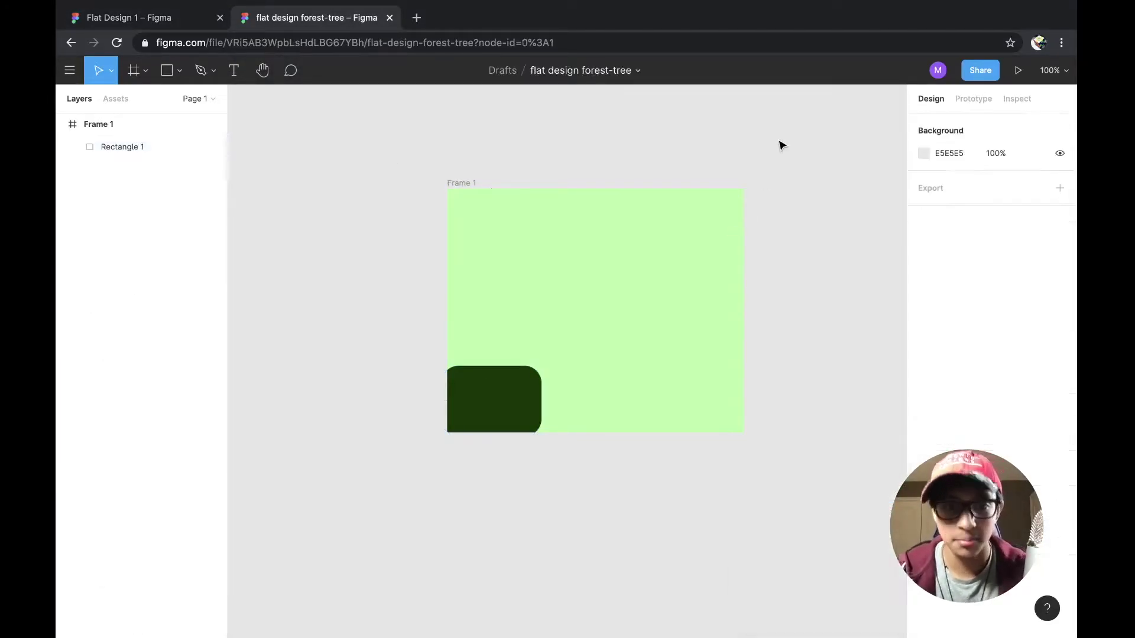
Shift the dark green rectangle further past the frame's lower-left corner, to about X -18, Y 260
drag(486, 421, 430, 425)
click(360, 421)
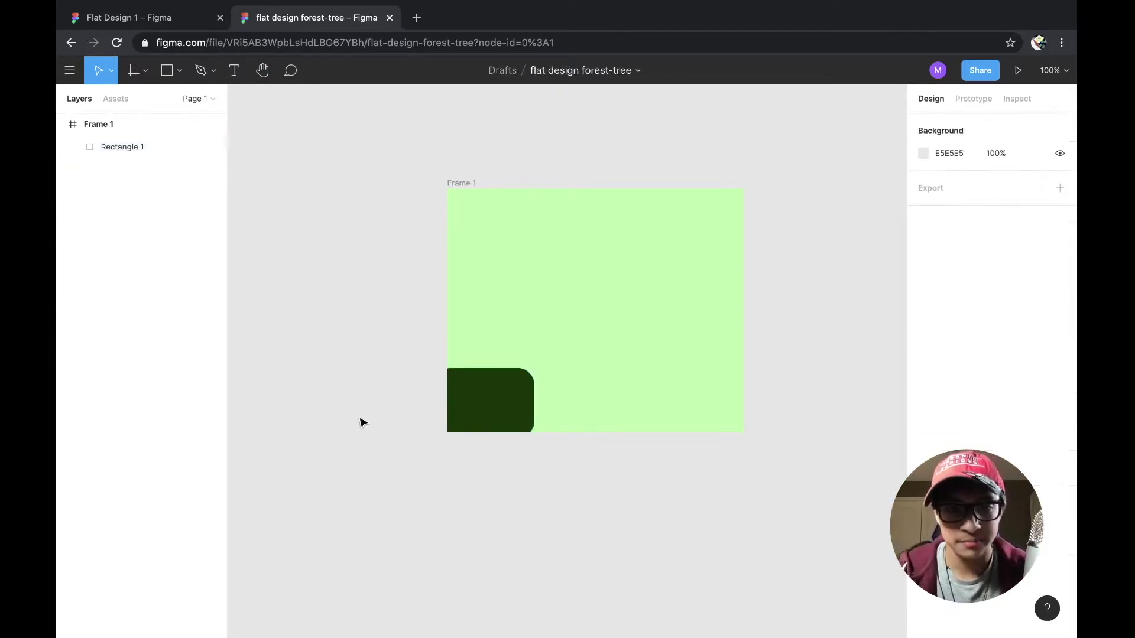
click(500, 413)
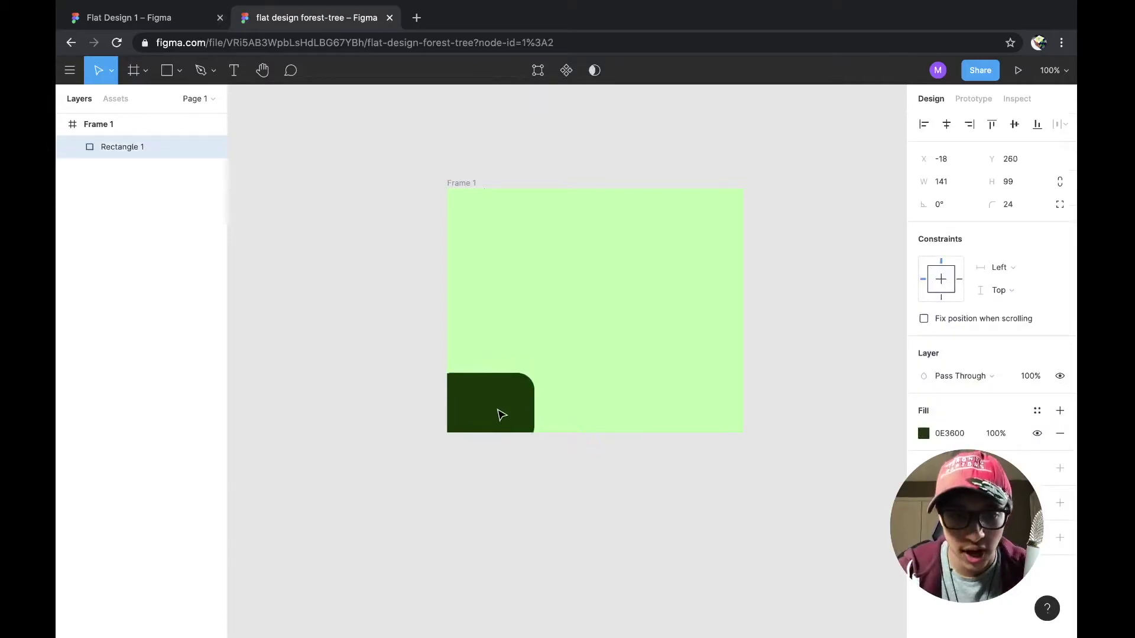
drag(499, 413, 342, 413)
click(342, 413)
Check the Flat Design 1 reference, then in flat design forest-tree draw a triangle about 56 × 77 overlapping the rectangle's top at the frame's left edge
click(139, 7)
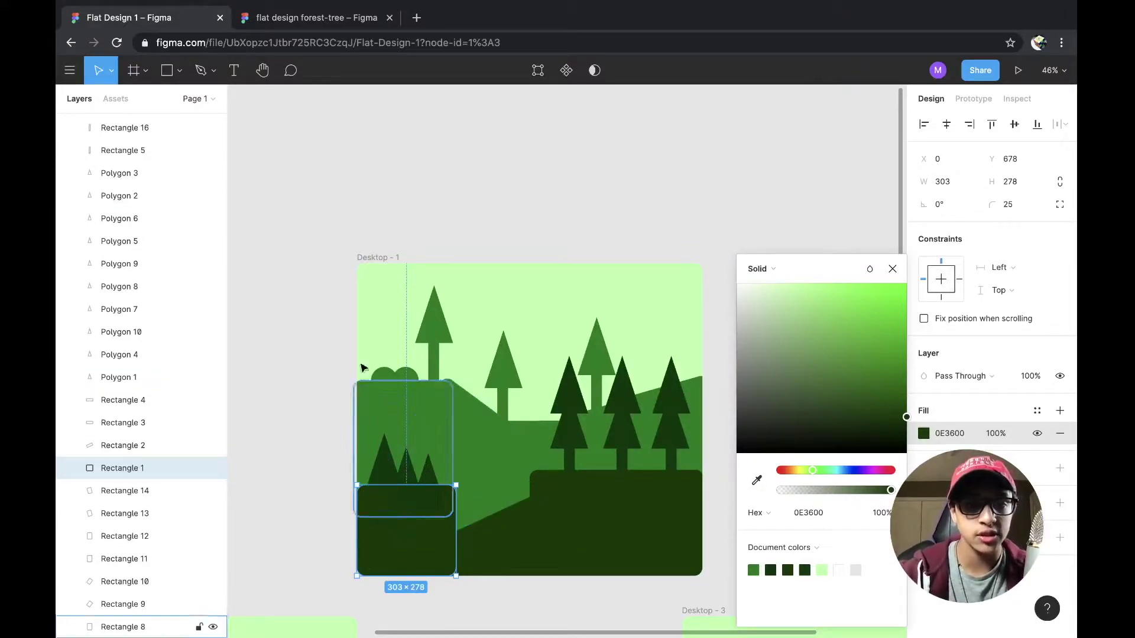
click(384, 209)
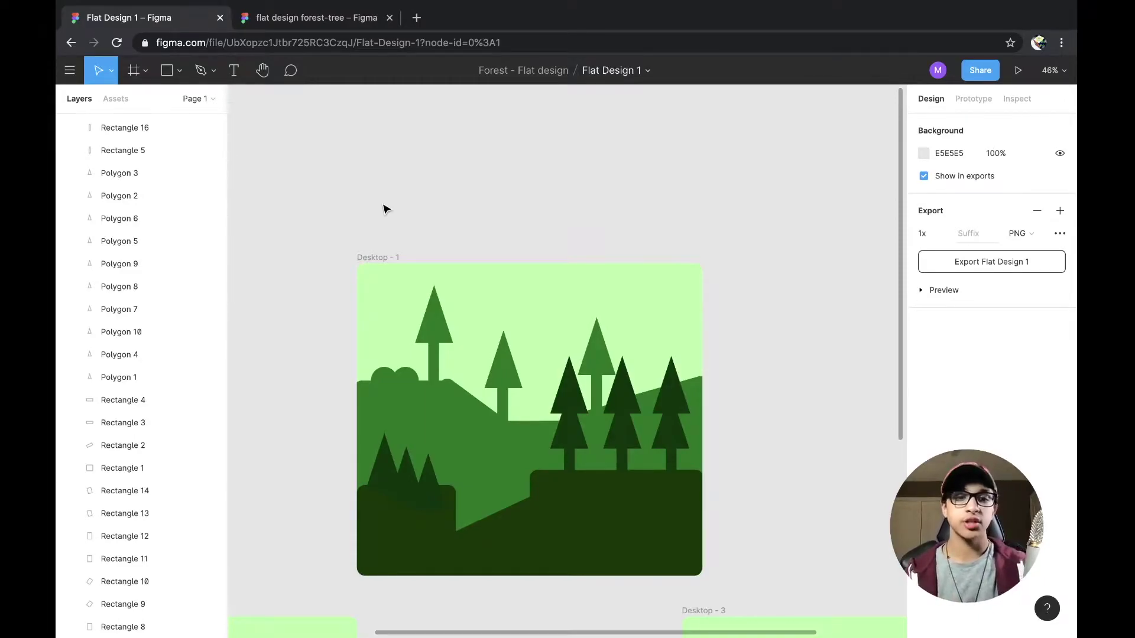
click(269, 17)
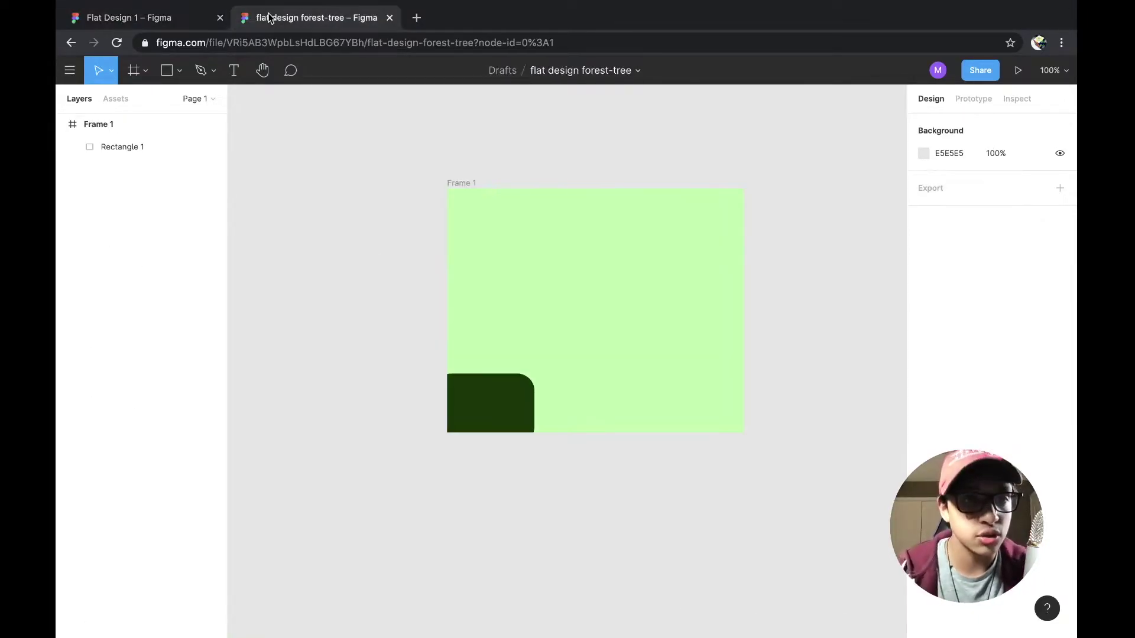
click(181, 71)
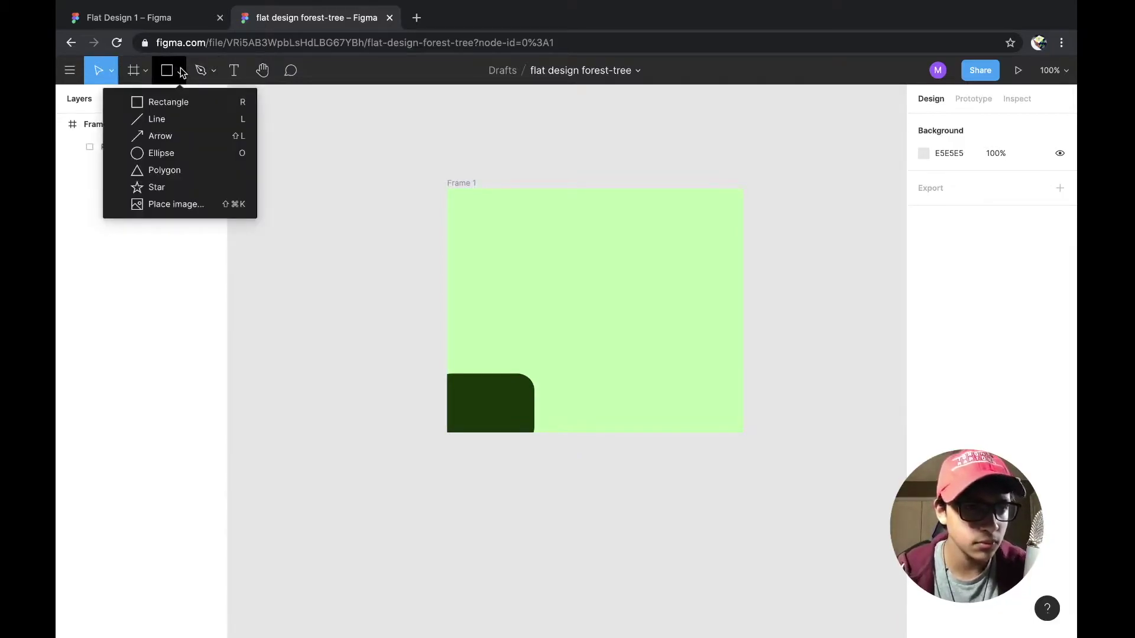
click(160, 169)
drag(457, 325, 465, 364)
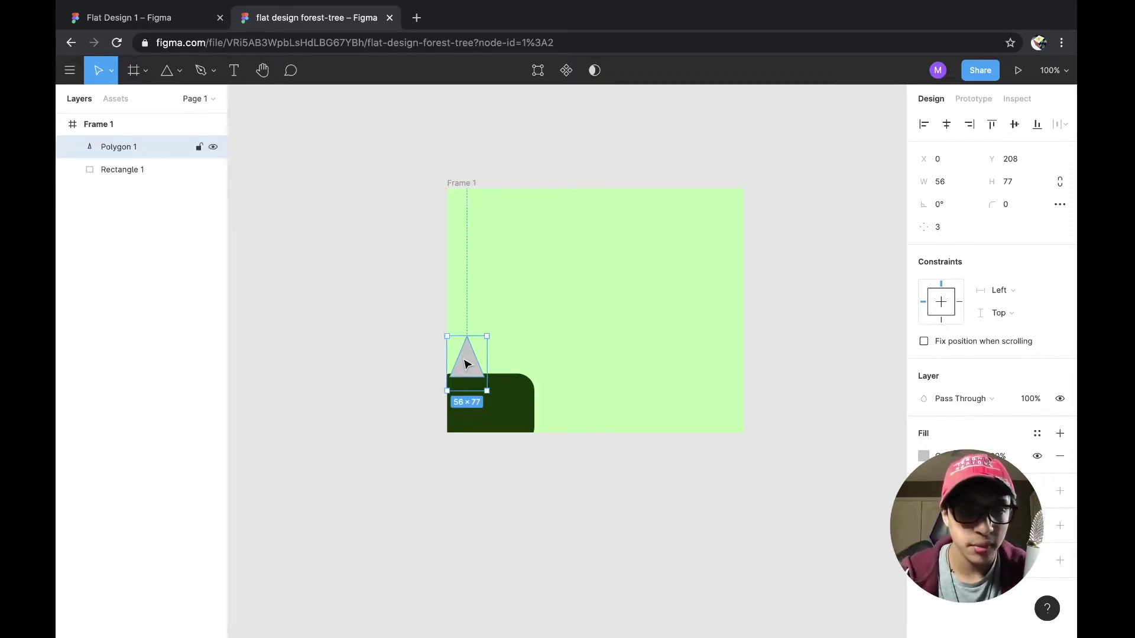
Paste two copies of the triangle and place each a little further right and lower than the one before
key(ctrl+v)
drag(466, 365, 483, 370)
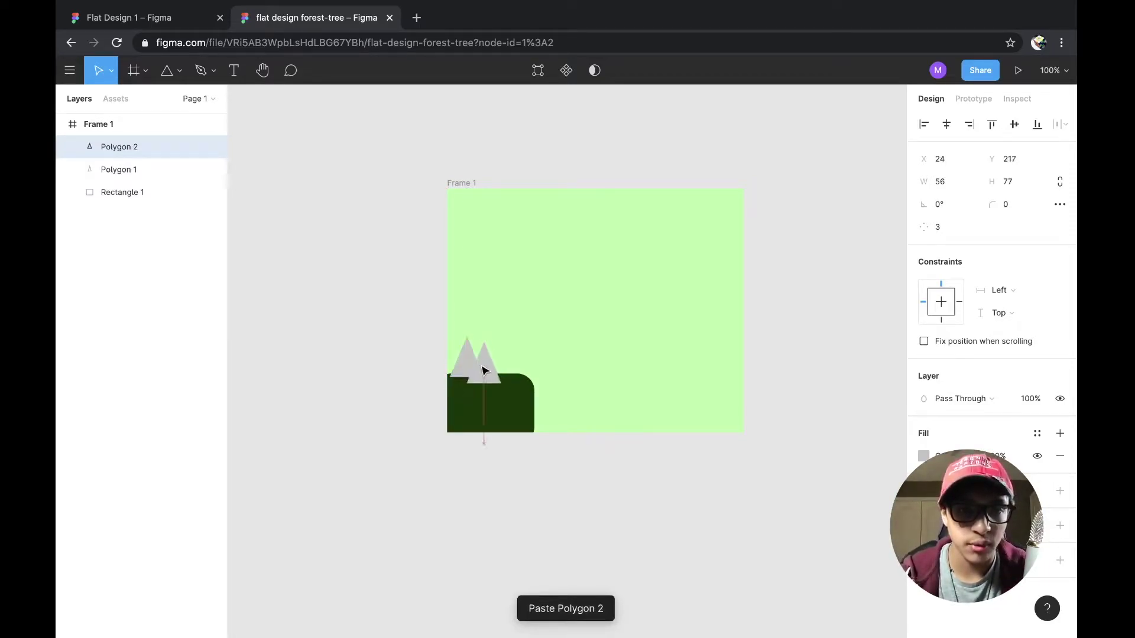
key(ctrl+v)
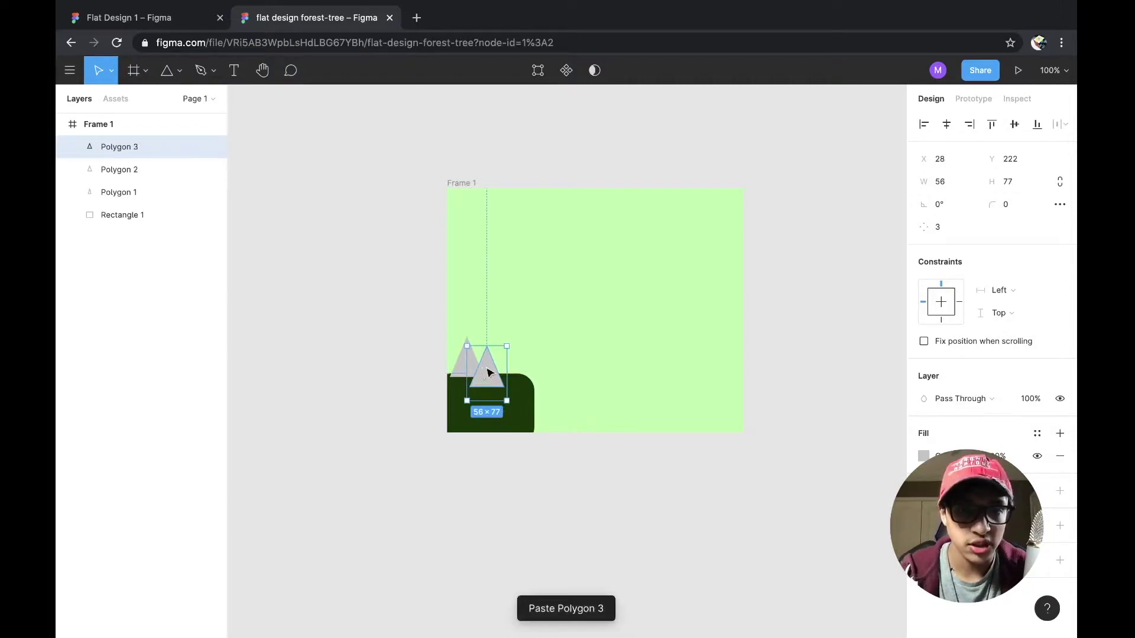
drag(482, 373, 499, 383)
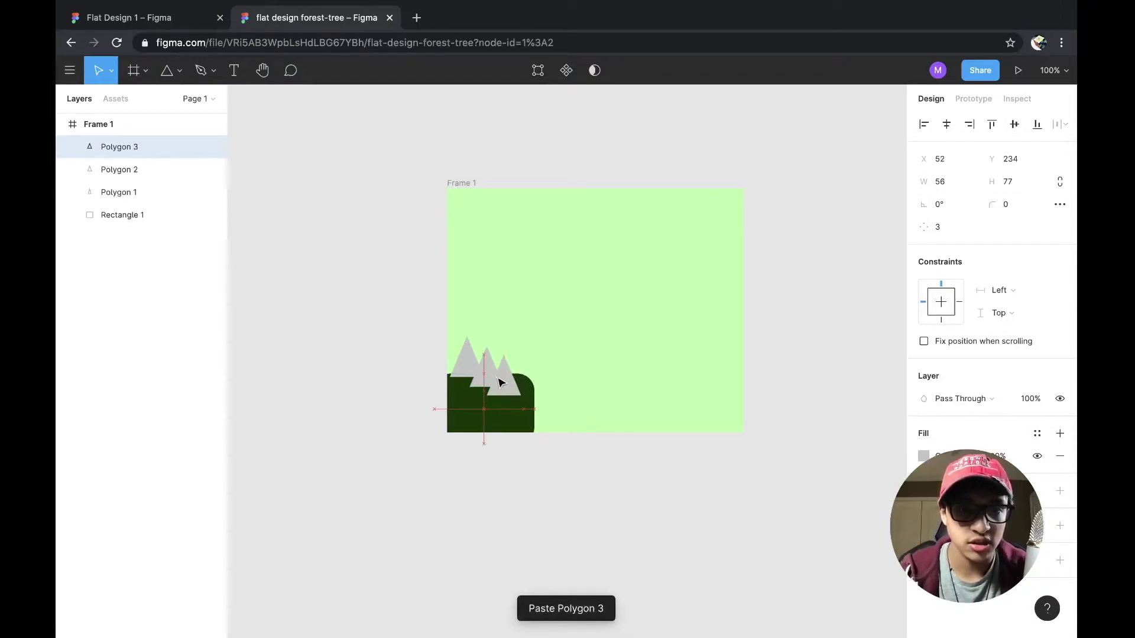
click(826, 354)
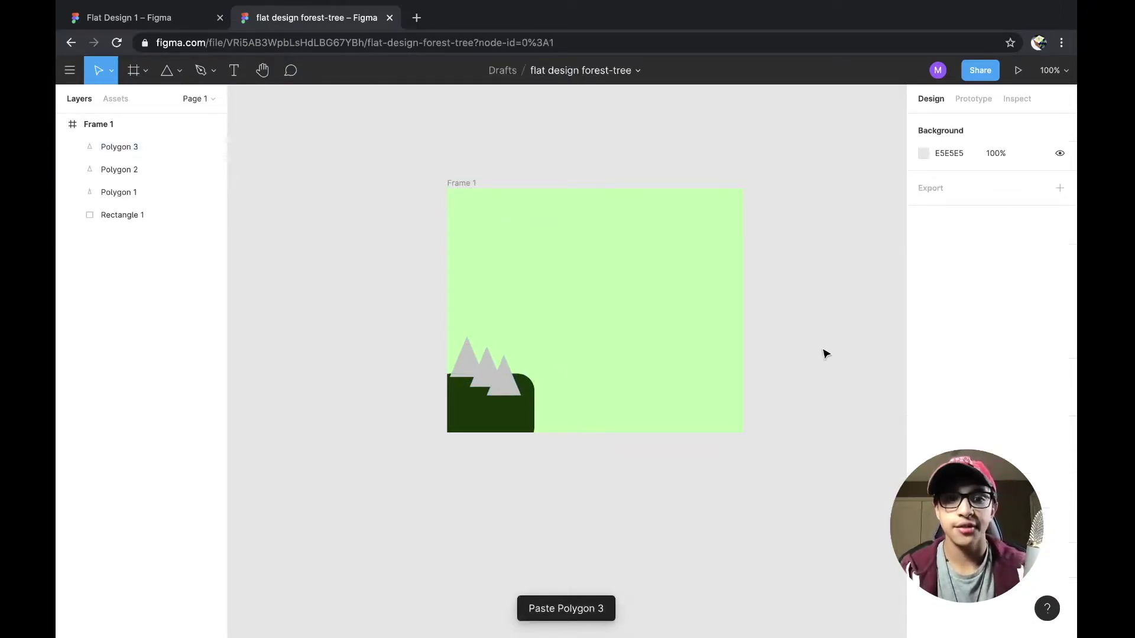
Fill the leftmost triangle with the dark green document color 0E3600
click(467, 358)
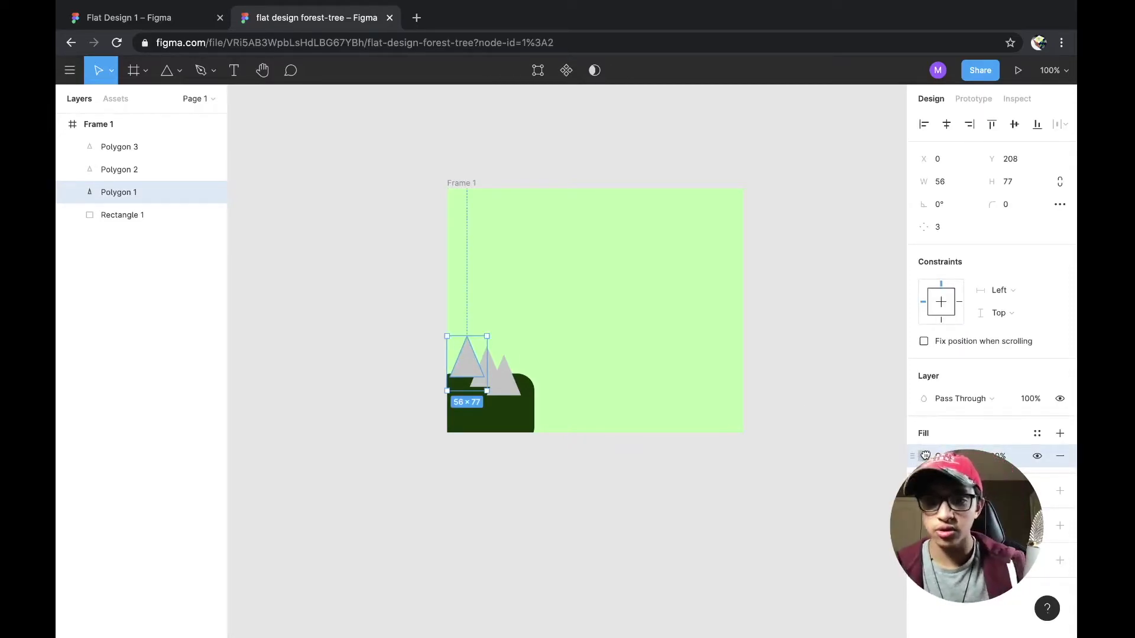
click(895, 463)
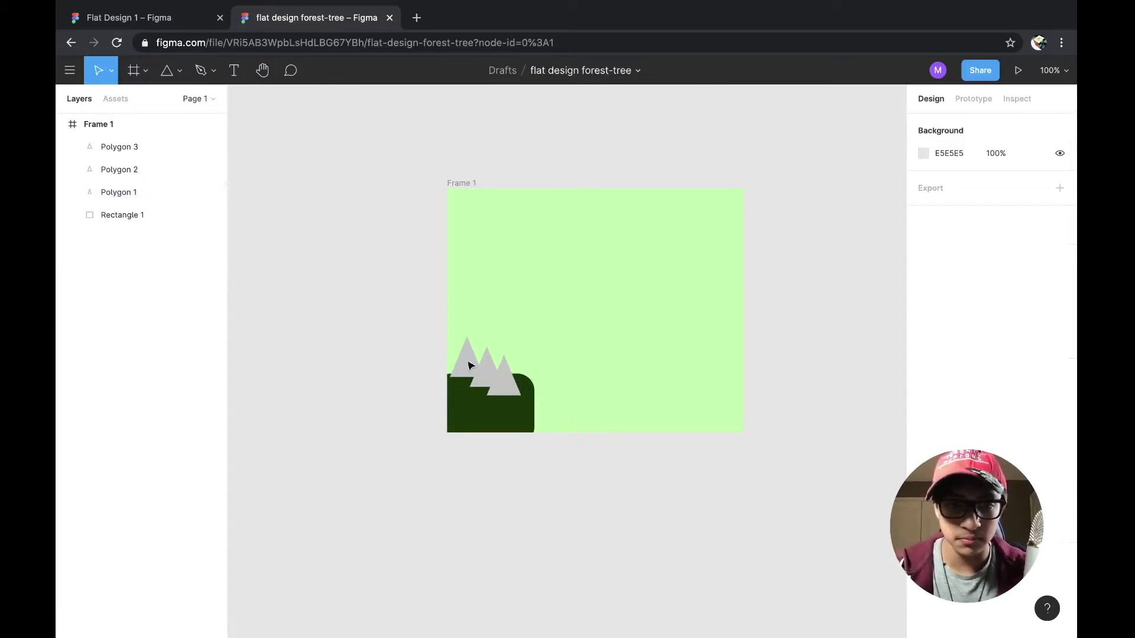
click(119, 192)
click(924, 456)
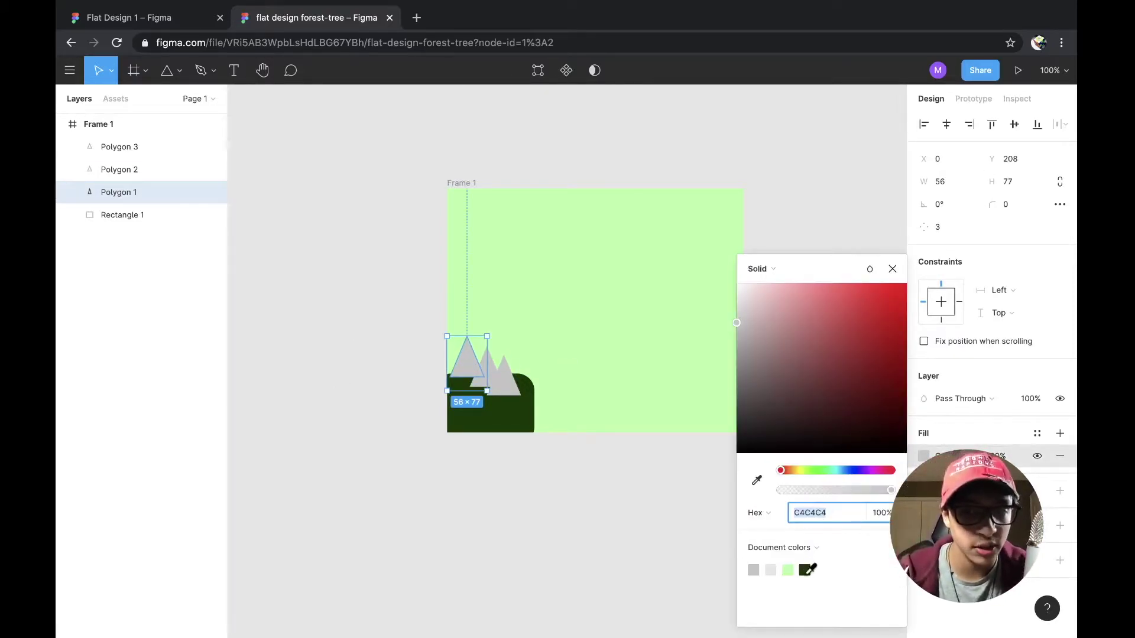
click(806, 570)
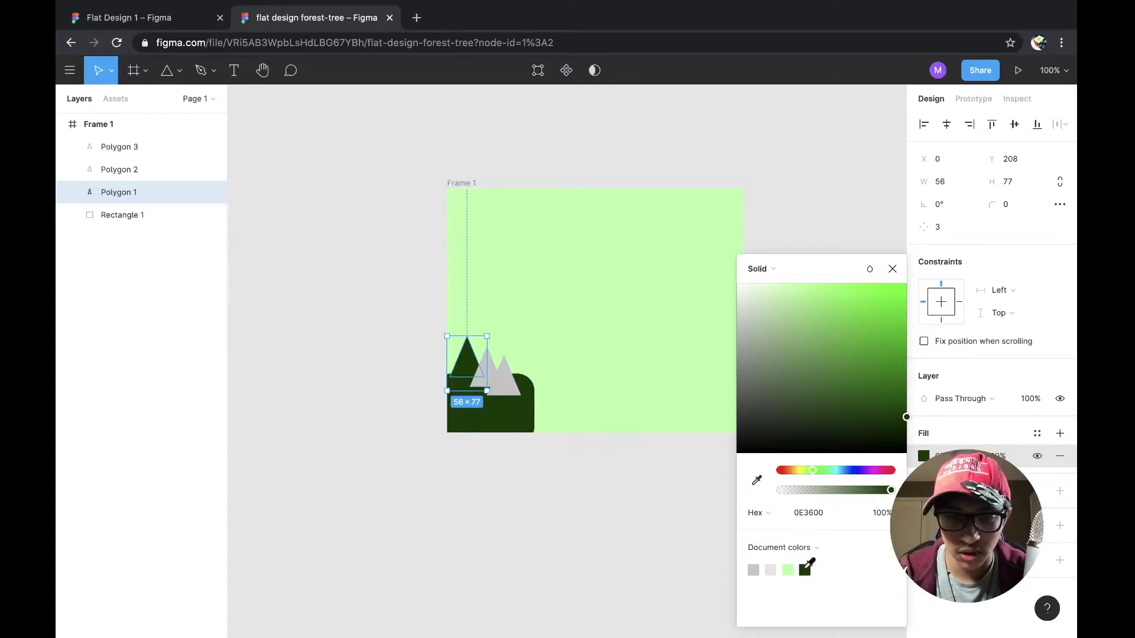
Fill the rightmost and middle triangles with the same dark green document color 0E3600
click(130, 147)
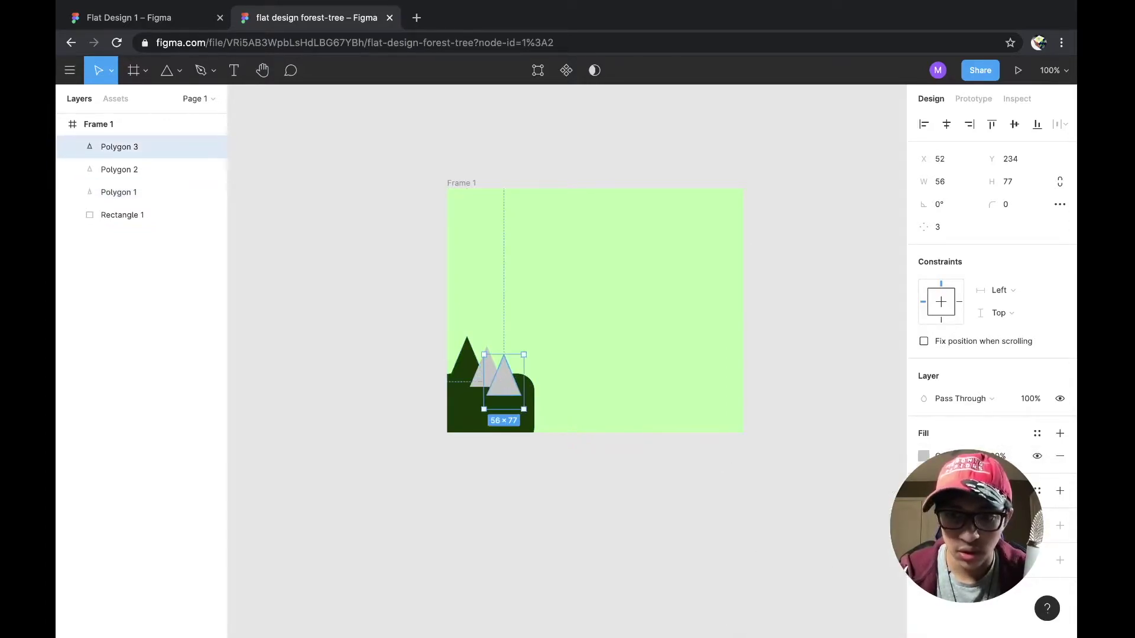
click(920, 456)
click(770, 570)
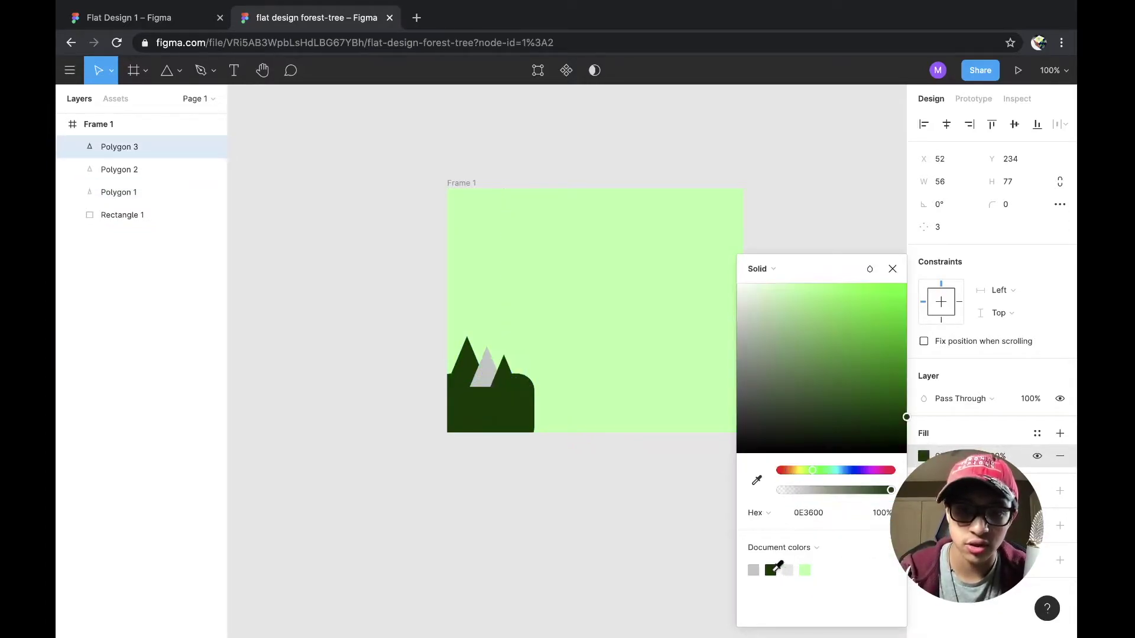
click(485, 329)
click(482, 375)
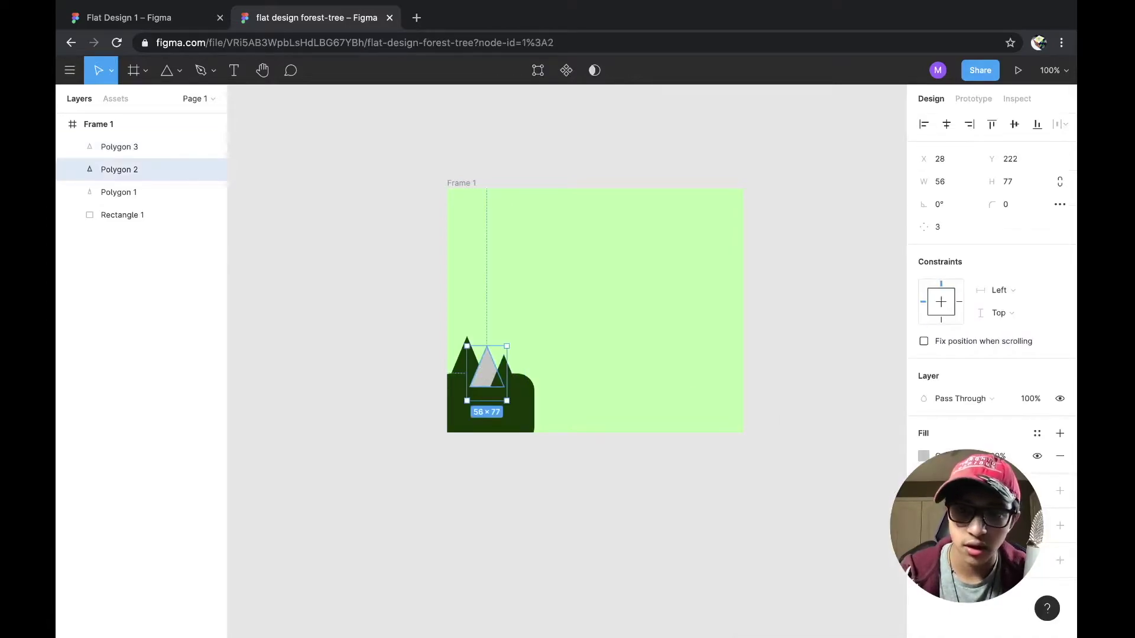
click(924, 456)
click(753, 570)
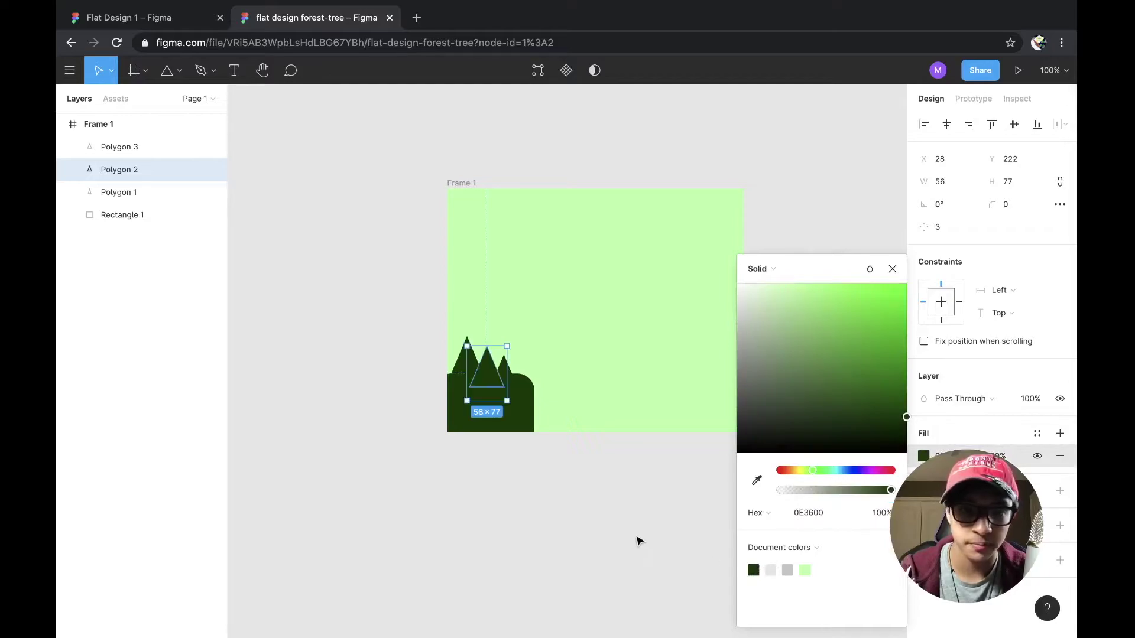
click(635, 540)
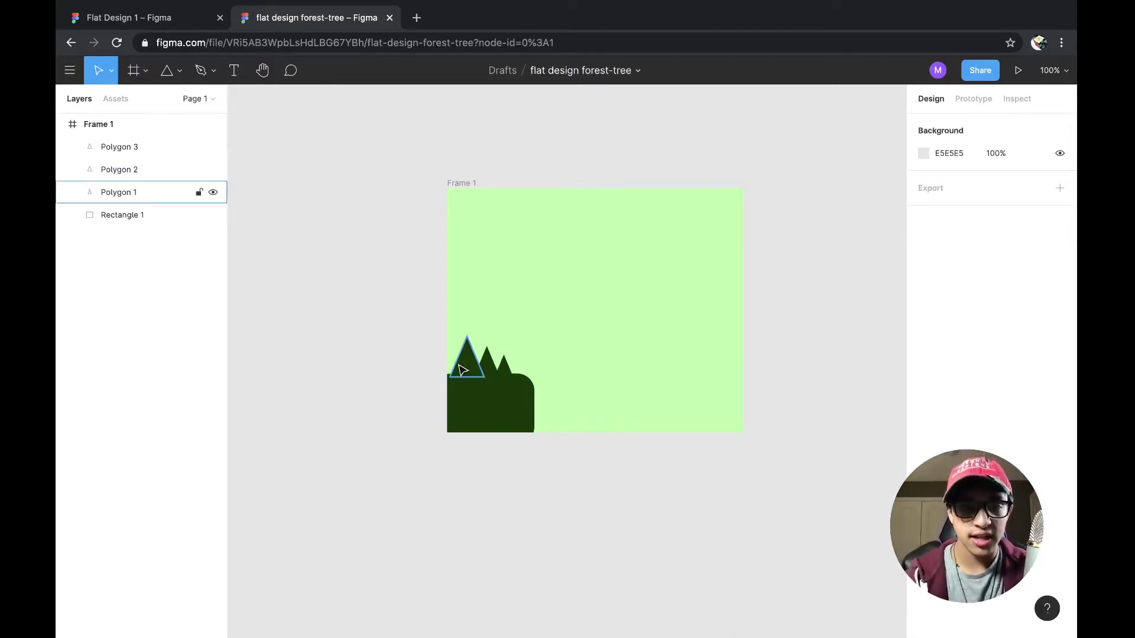
Raise the middle triangle slightly to about Y 216
click(491, 364)
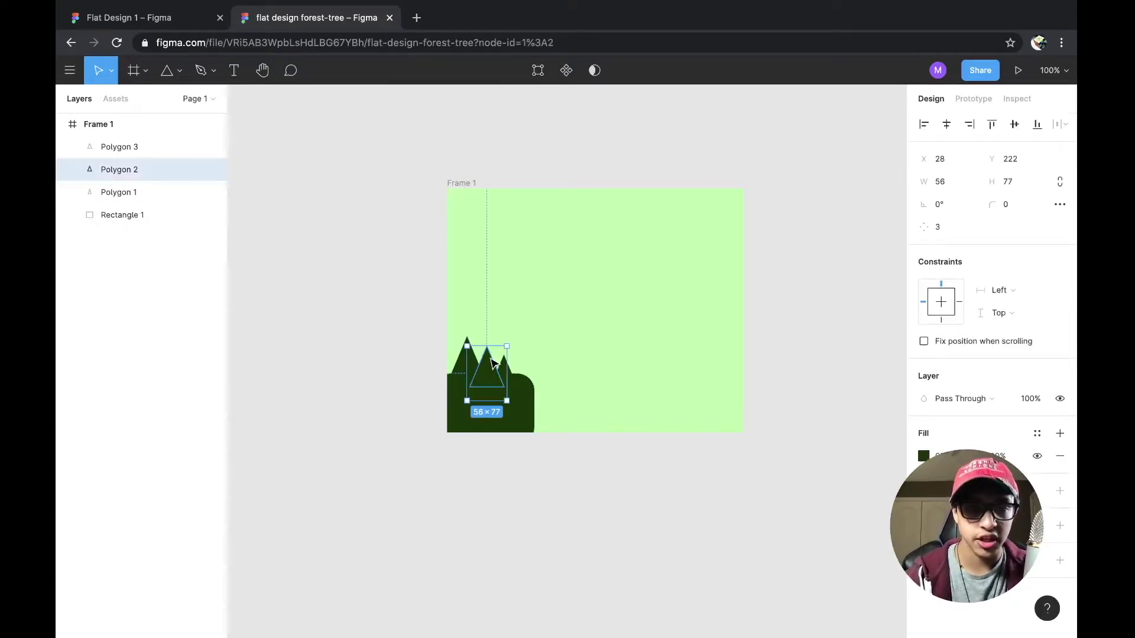
drag(493, 363, 492, 360)
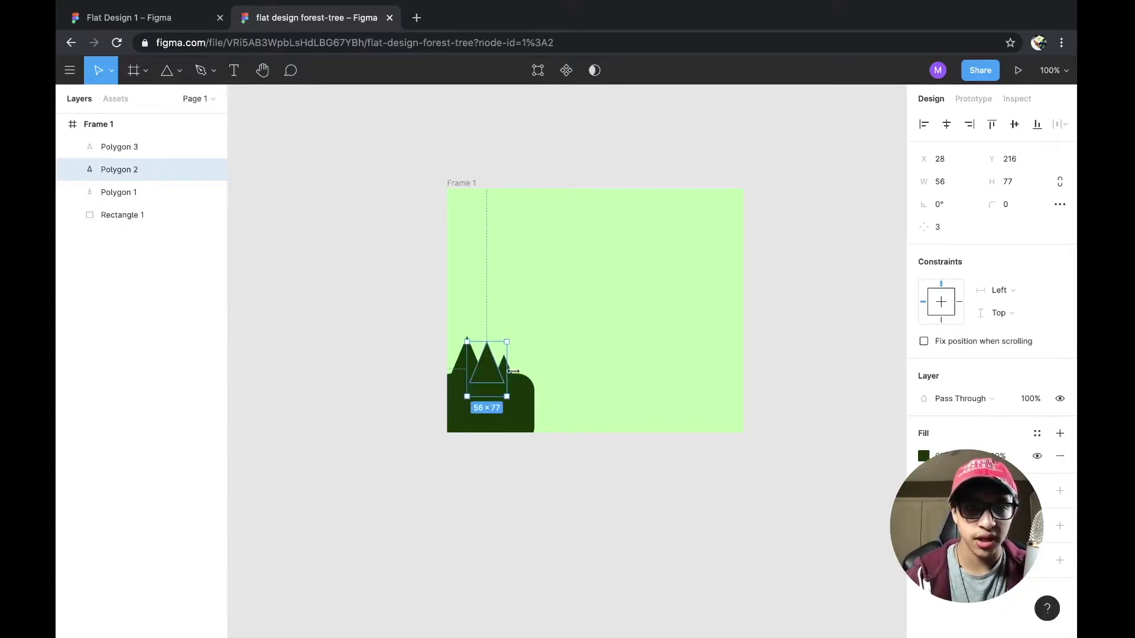
Raise the rightmost small triangle slightly so its tip sits just below the middle triangle's tip
click(513, 374)
drag(513, 373, 516, 376)
click(826, 333)
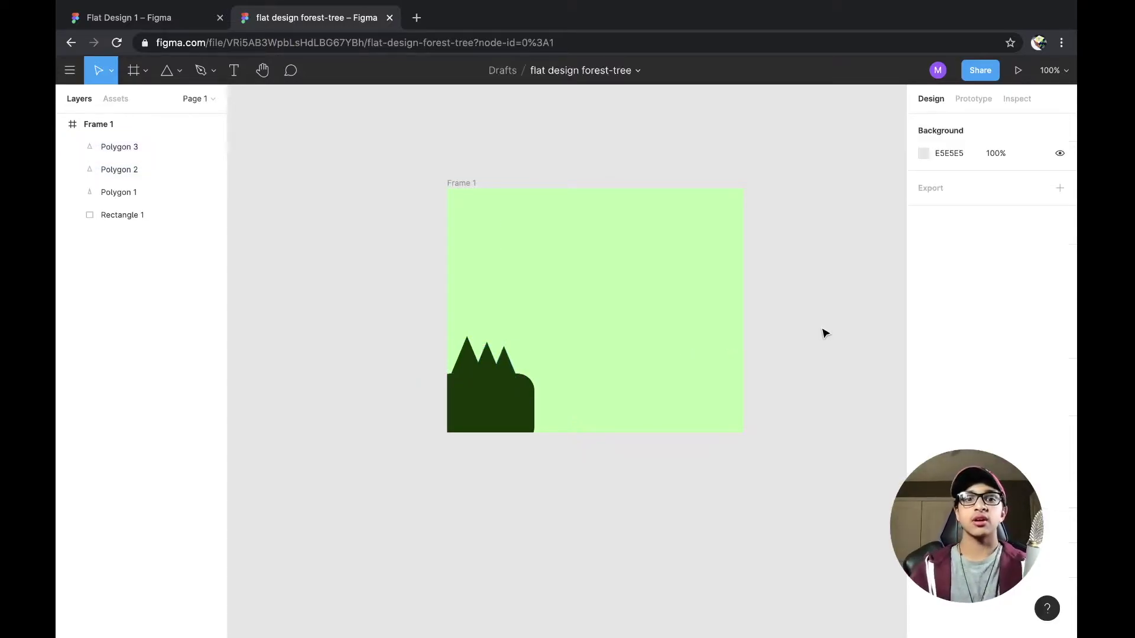
Check the reference design, duplicate the dark ground block, and place the copy to its right at about X 92, Y 261
click(107, 15)
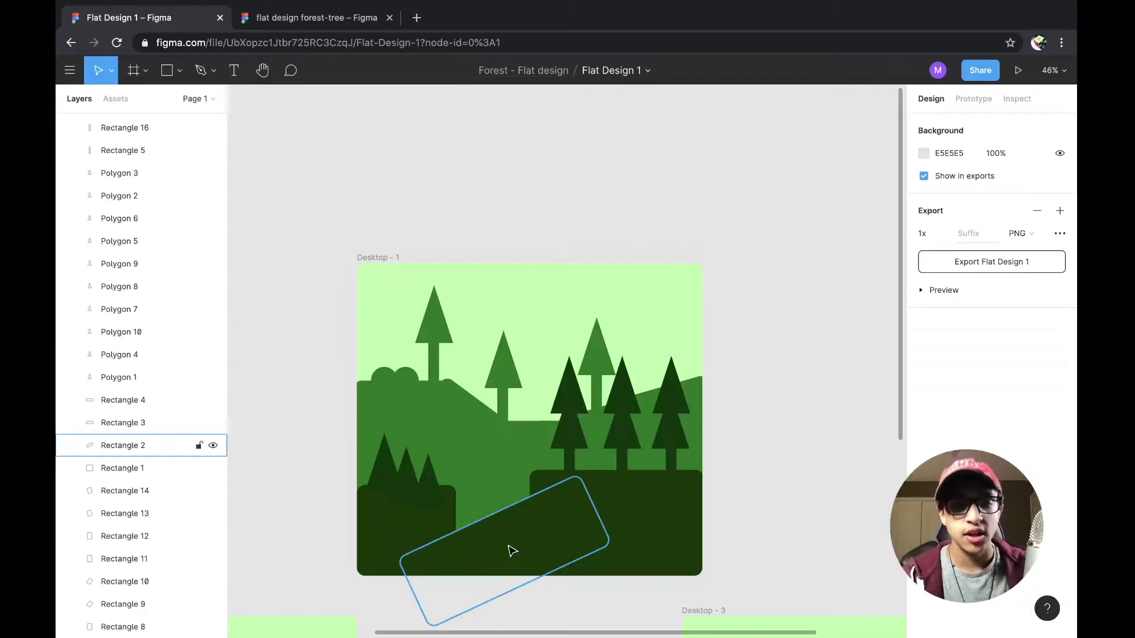
click(294, 12)
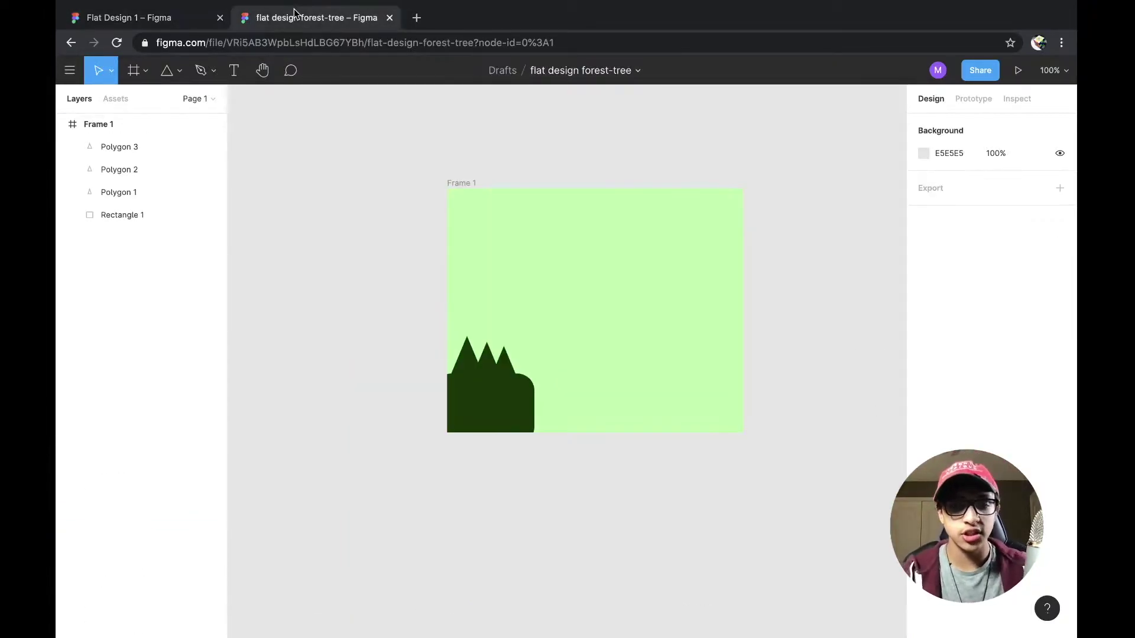
click(460, 404)
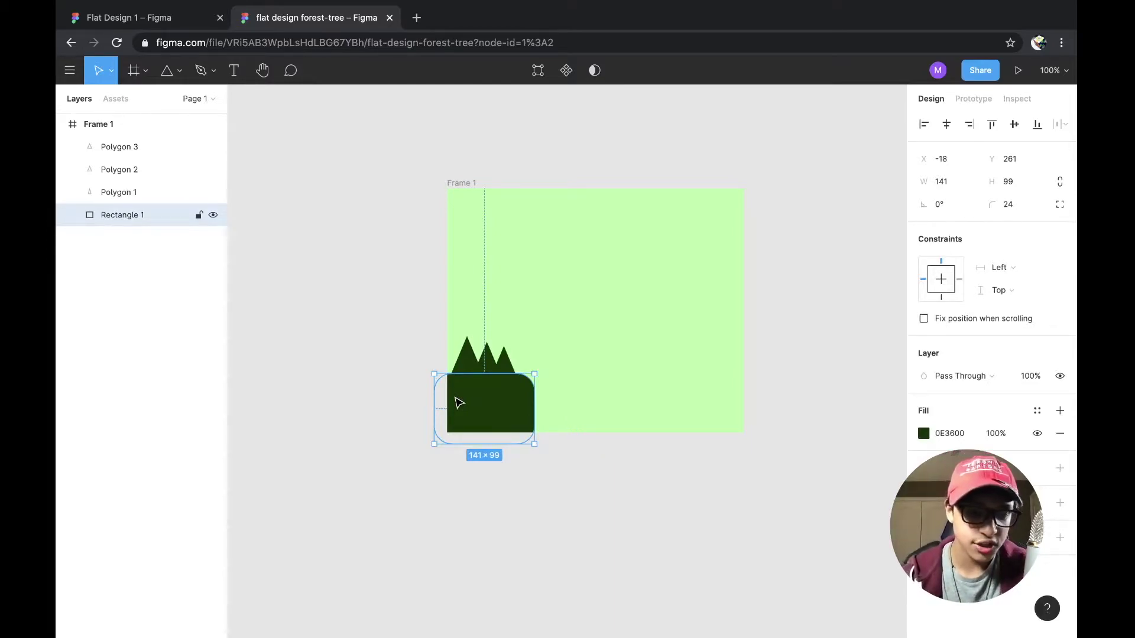
key(ctrl+v)
drag(460, 404, 549, 404)
drag(543, 407, 537, 403)
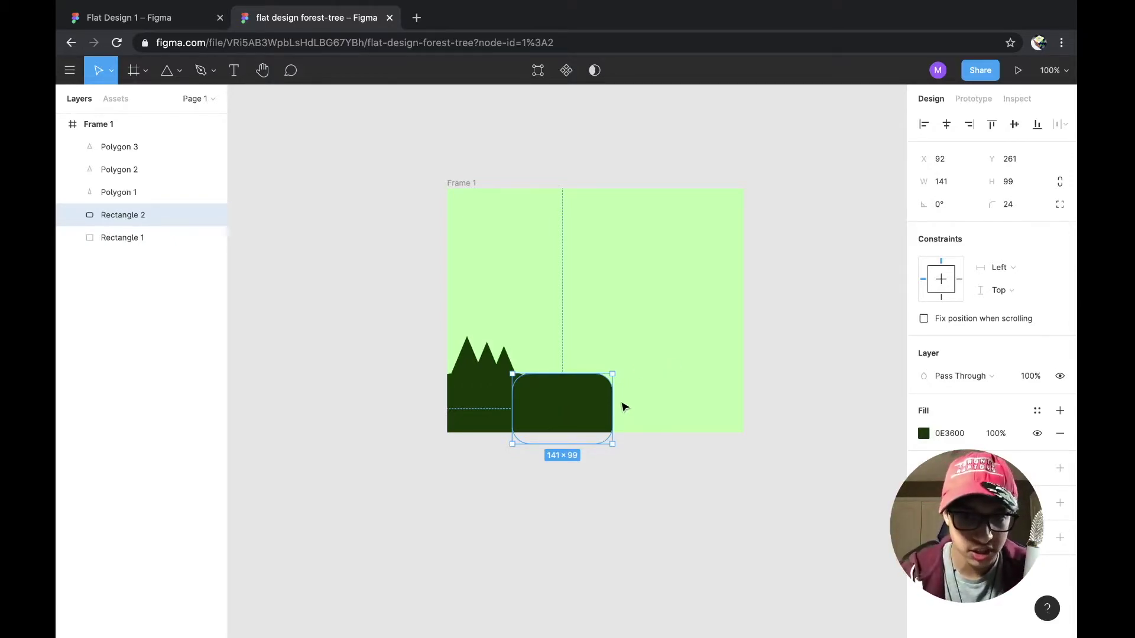
Widen the copied block to about 163 and tilt it about 28.87° upward to the right, at about X 100, Y 317
drag(612, 403, 628, 404)
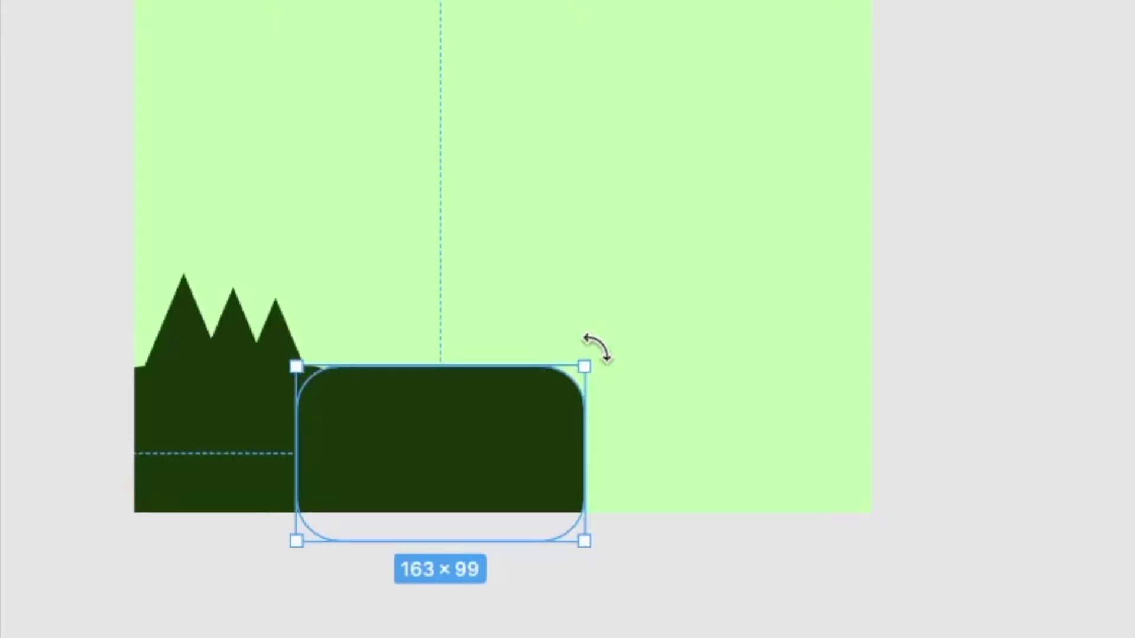
drag(597, 348, 539, 266)
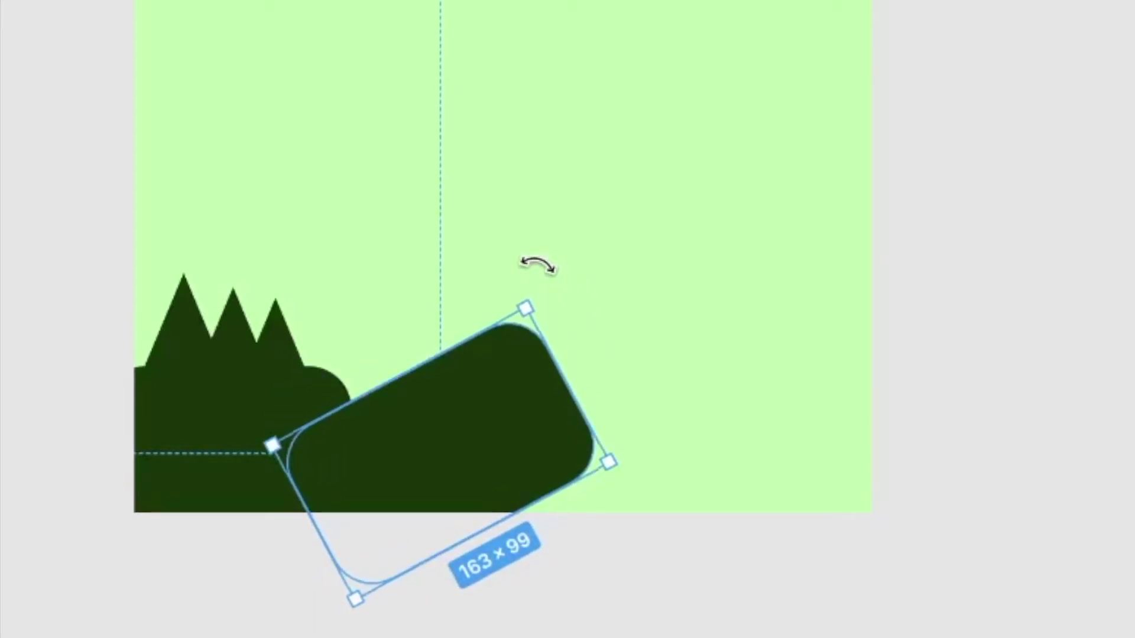
drag(432, 477, 496, 493)
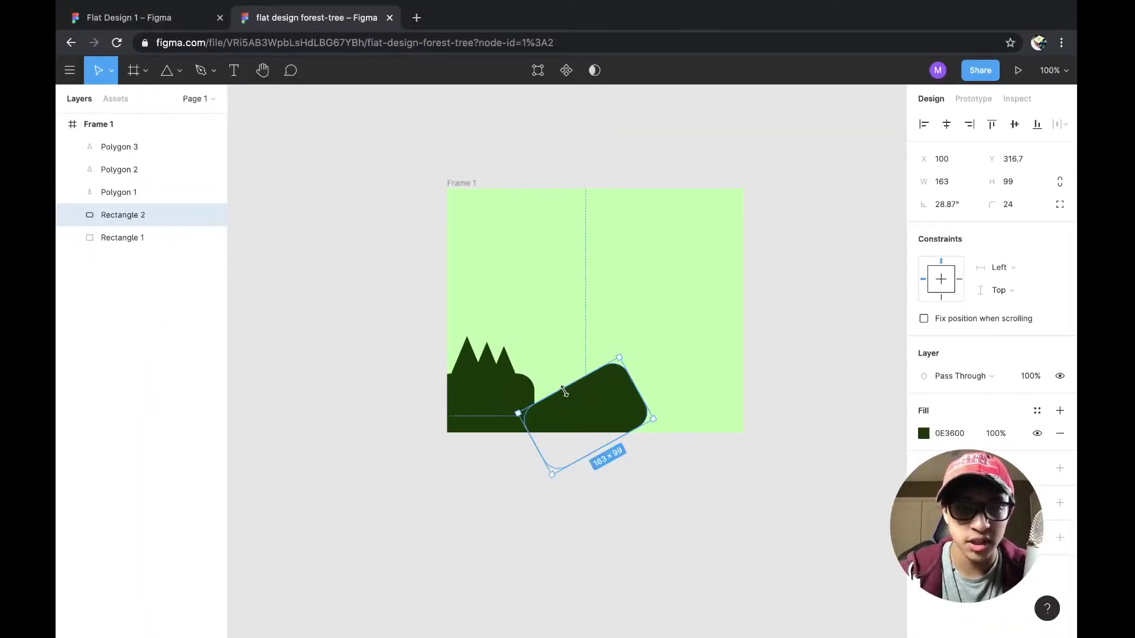
Resize the tilted block to about 139 × 125 and lower it so its slope rises from the left ground block
drag(558, 392, 536, 370)
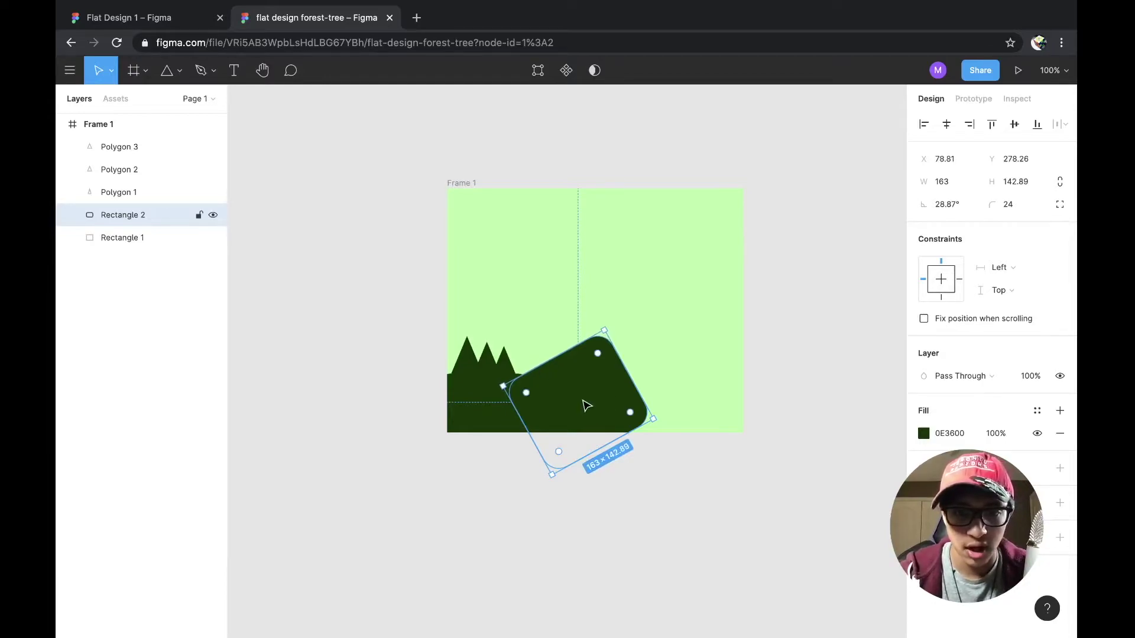
drag(587, 405, 590, 423)
drag(611, 353, 606, 369)
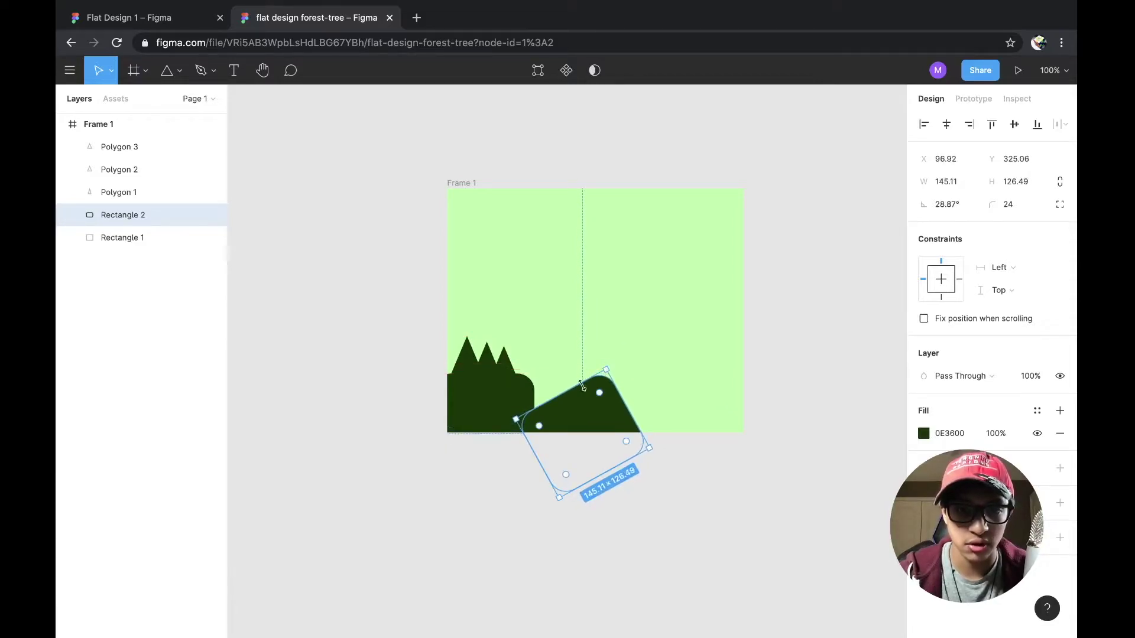
drag(568, 426, 562, 404)
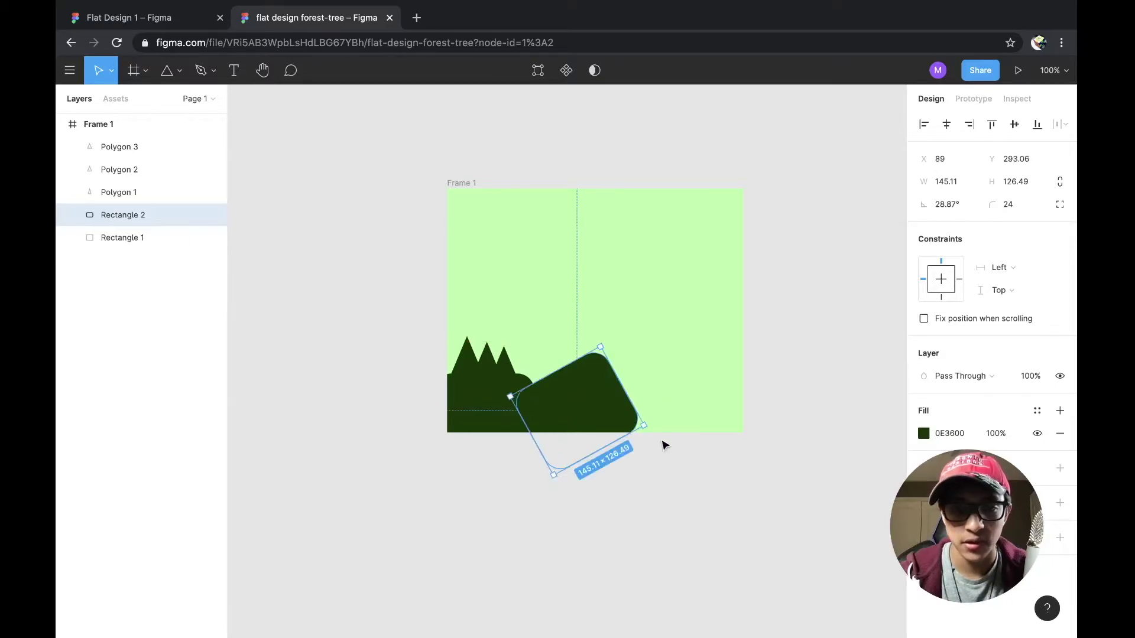
drag(641, 424, 637, 427)
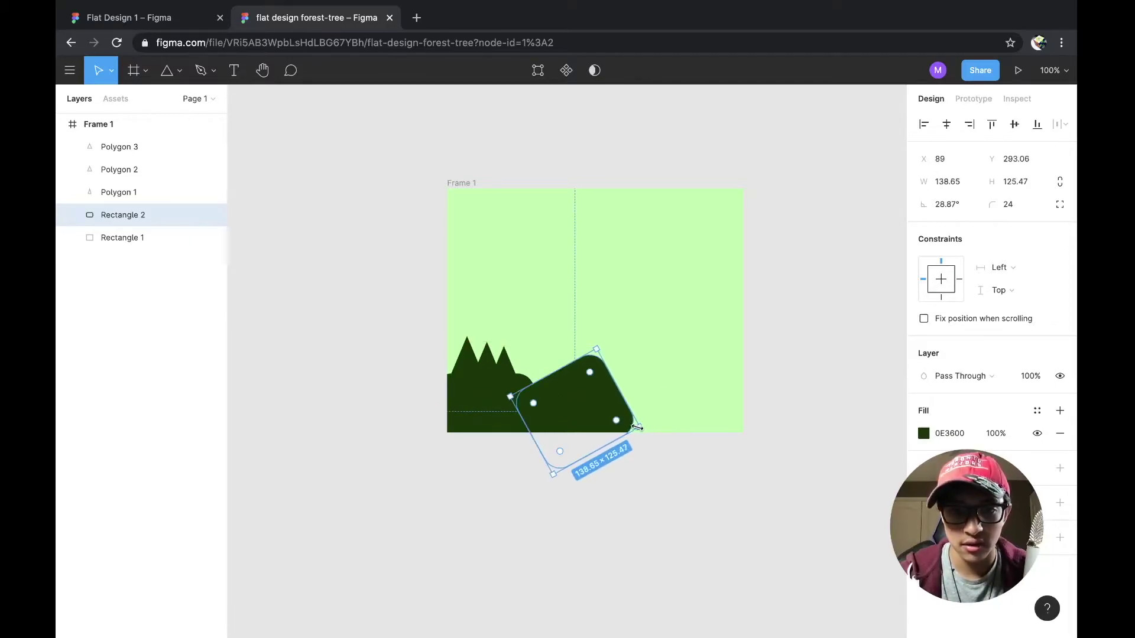
click(839, 328)
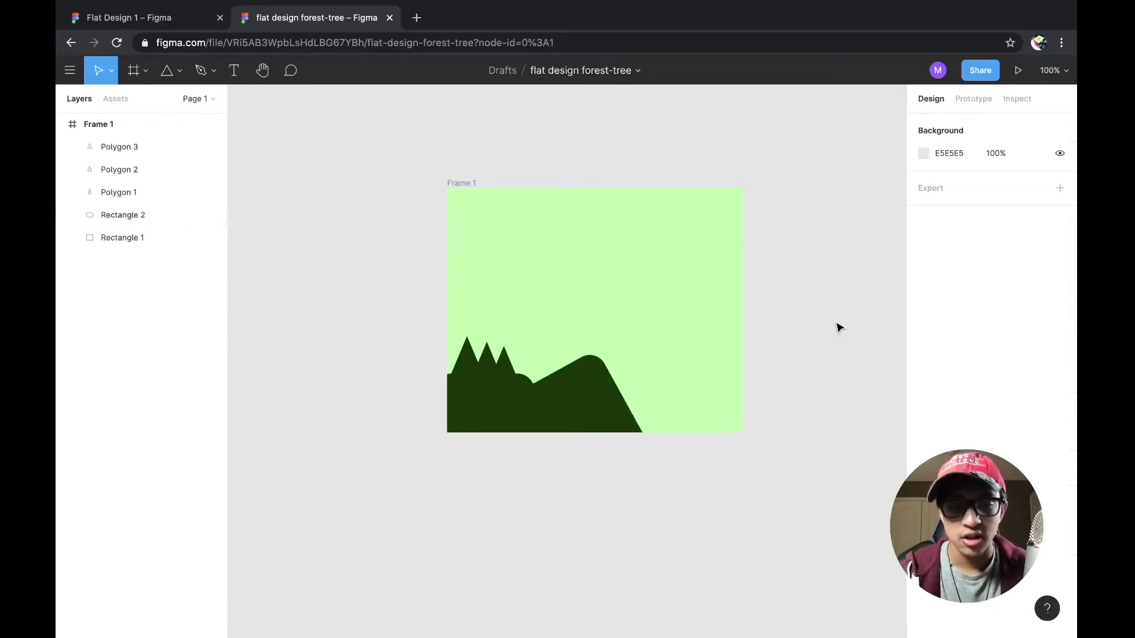
drag(593, 400, 608, 401)
click(825, 320)
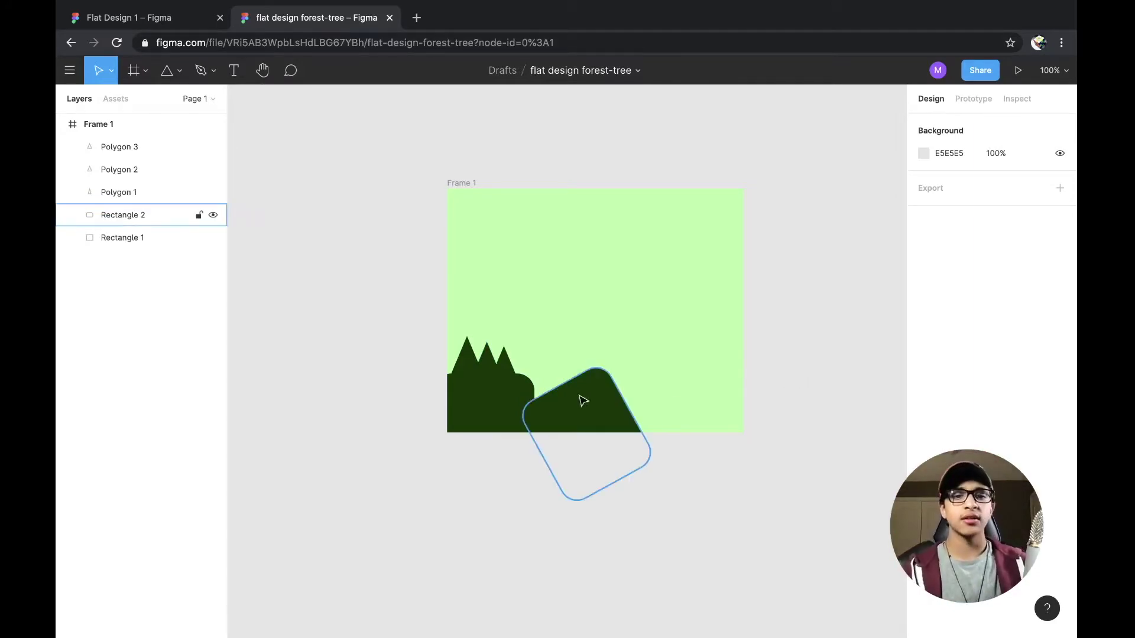
Duplicate the left ground block and widen the copy to about 209 at X 217, Y 249, reaching the frame's right edge
click(513, 414)
key(ctrl+c)
key(ctrl+v)
drag(514, 414, 745, 402)
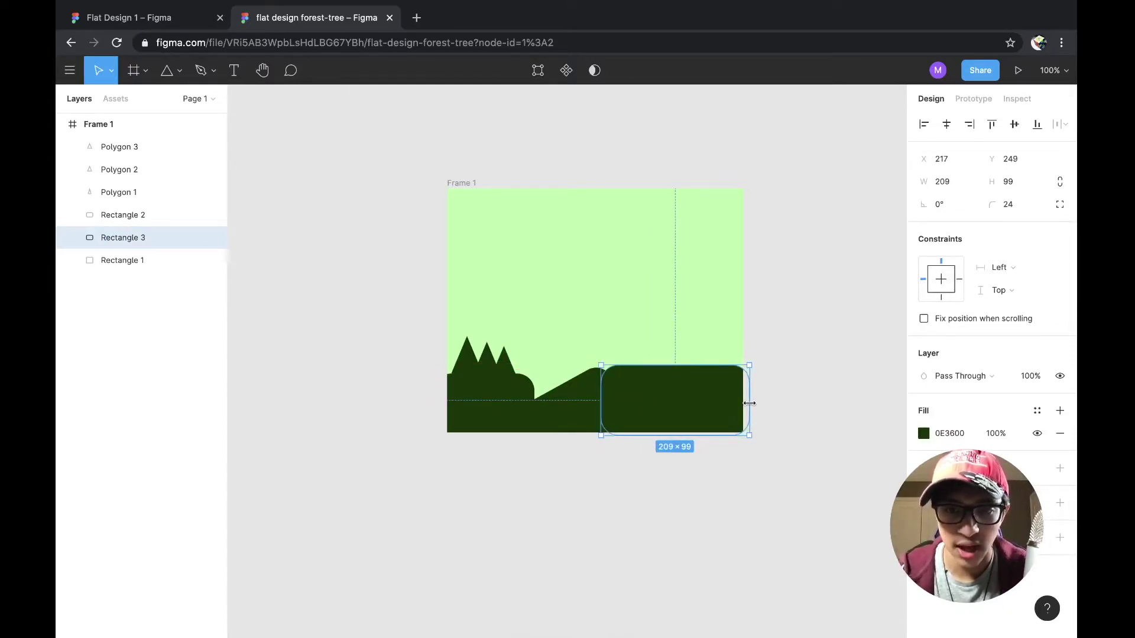
click(805, 358)
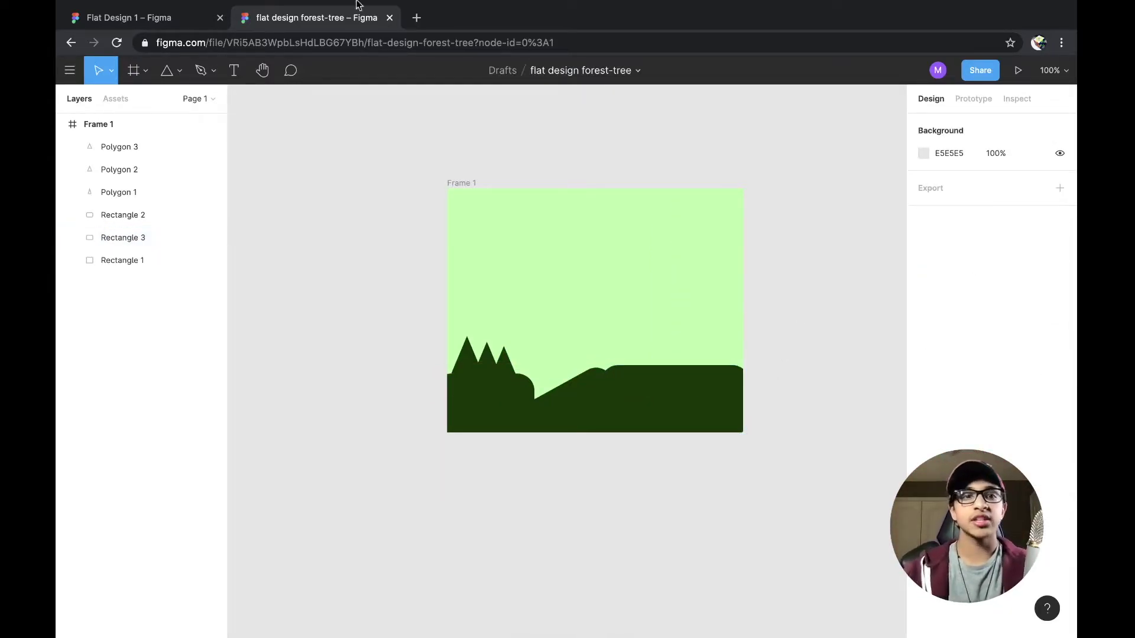
Check the reference trees and draw a triangle about 51 × 75 above the right ground block, at about X 238, Y 126
click(67, 14)
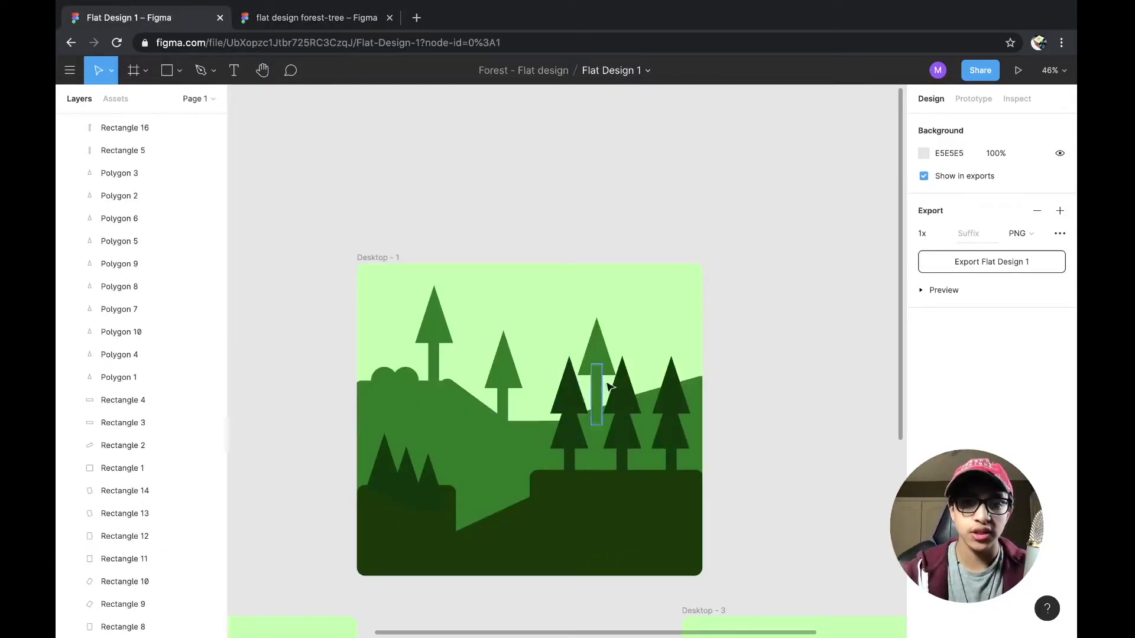
click(274, 11)
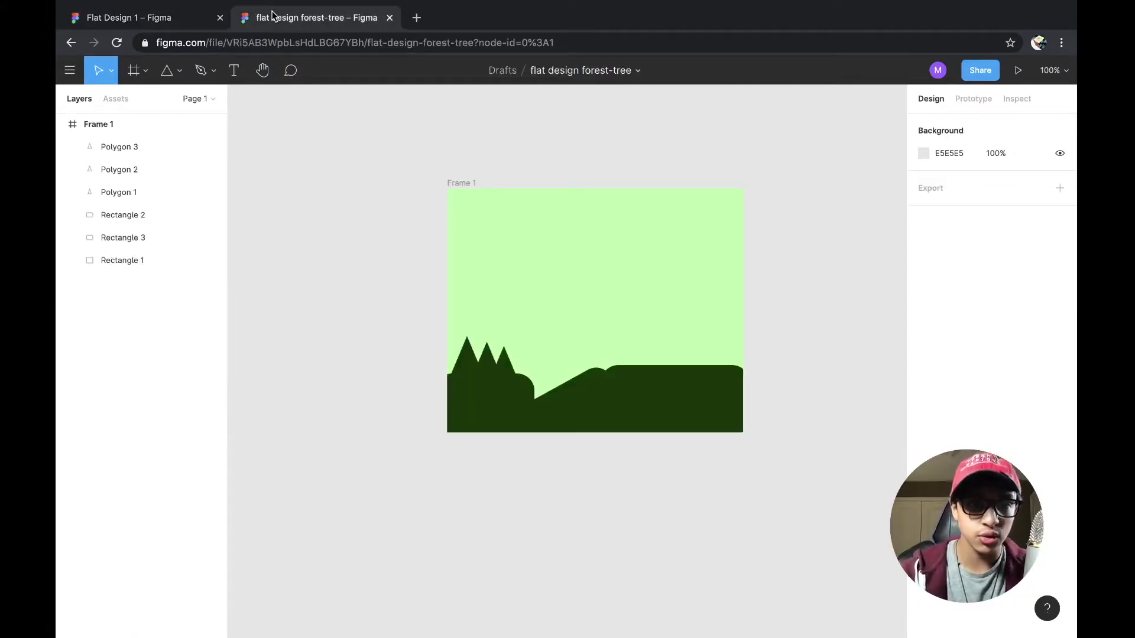
click(168, 71)
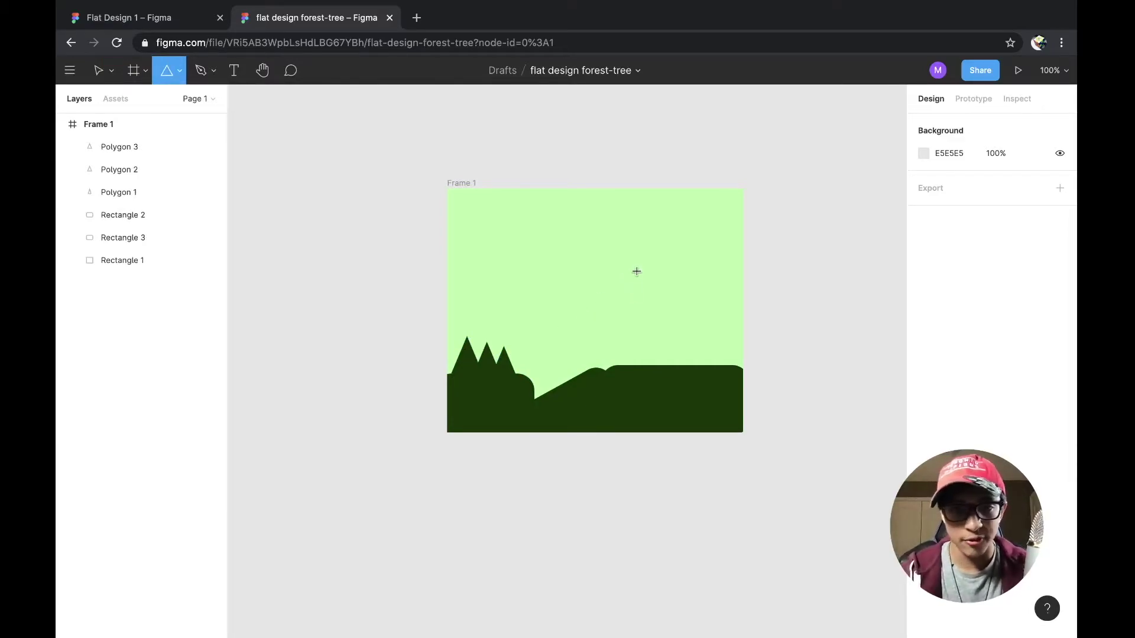
drag(616, 278, 651, 331)
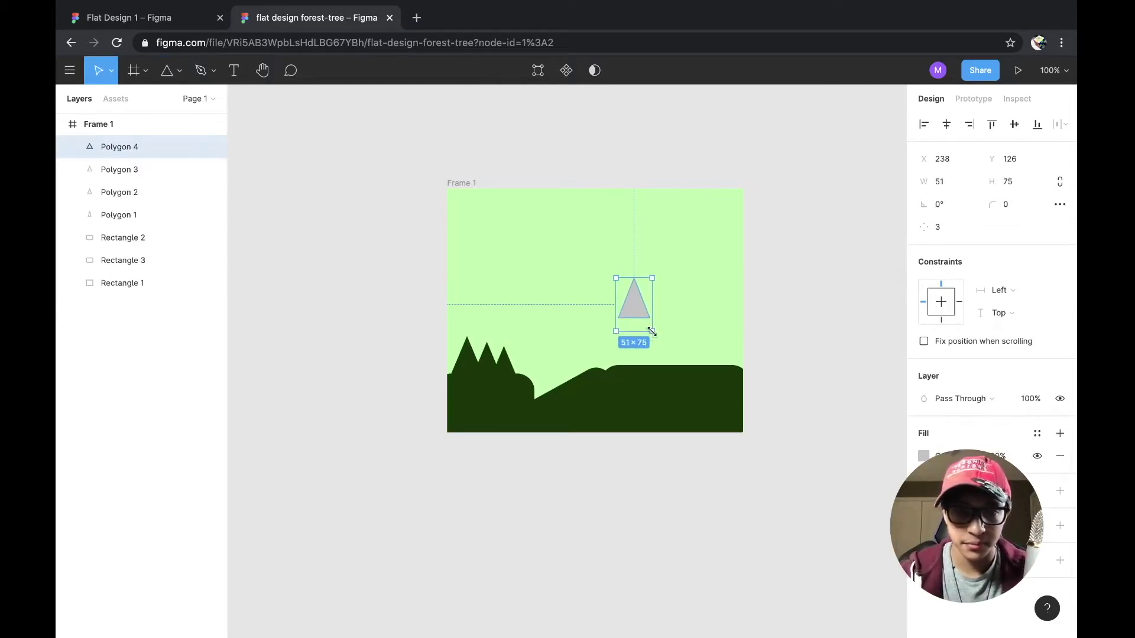
Duplicate the new triangle and place the copy directly below it at about Y 155 as the tree's lower tier
key(ctrl+c)
key(ctrl+v)
drag(632, 307, 632, 327)
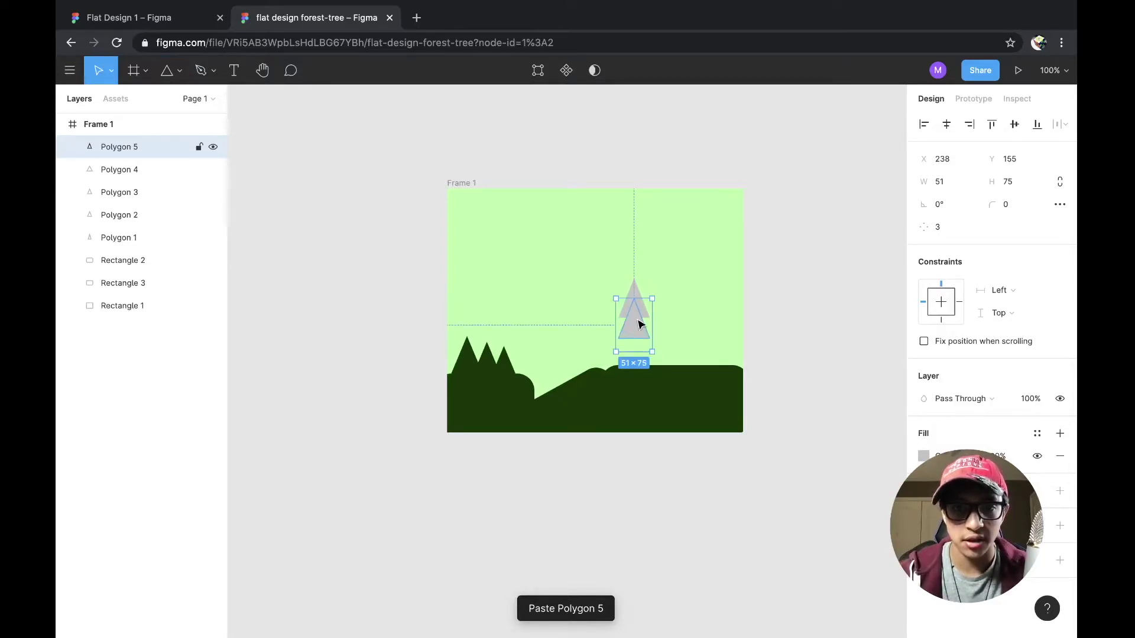
Draw a trunk rectangle about 12 × 56 from the lower triangle down to the ground, at about X 257, Y 199
click(180, 71)
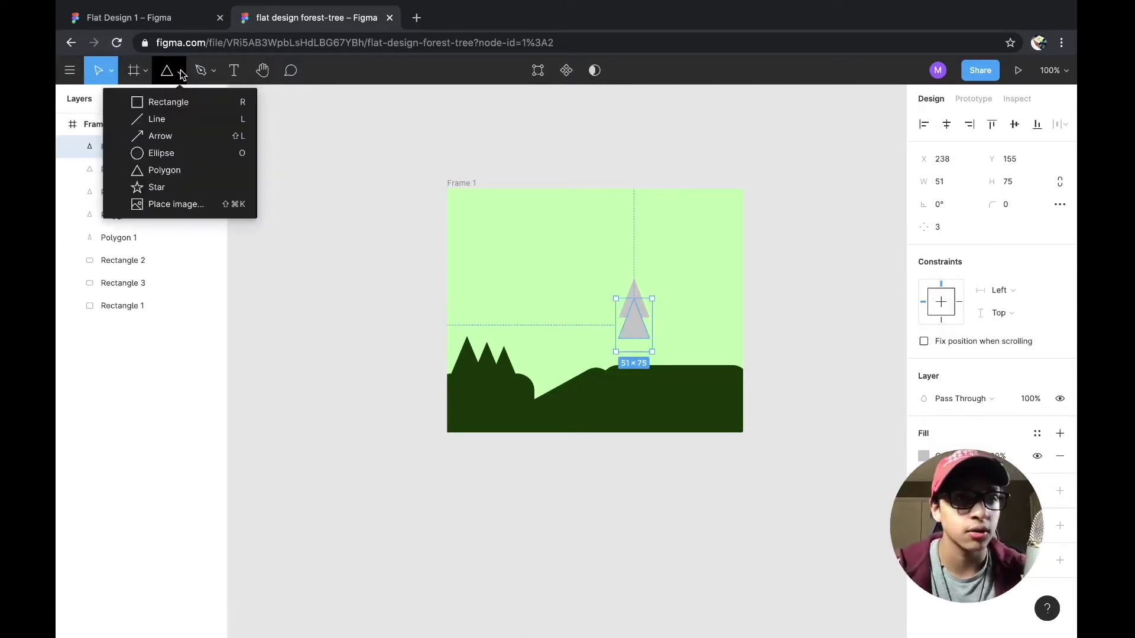
click(180, 100)
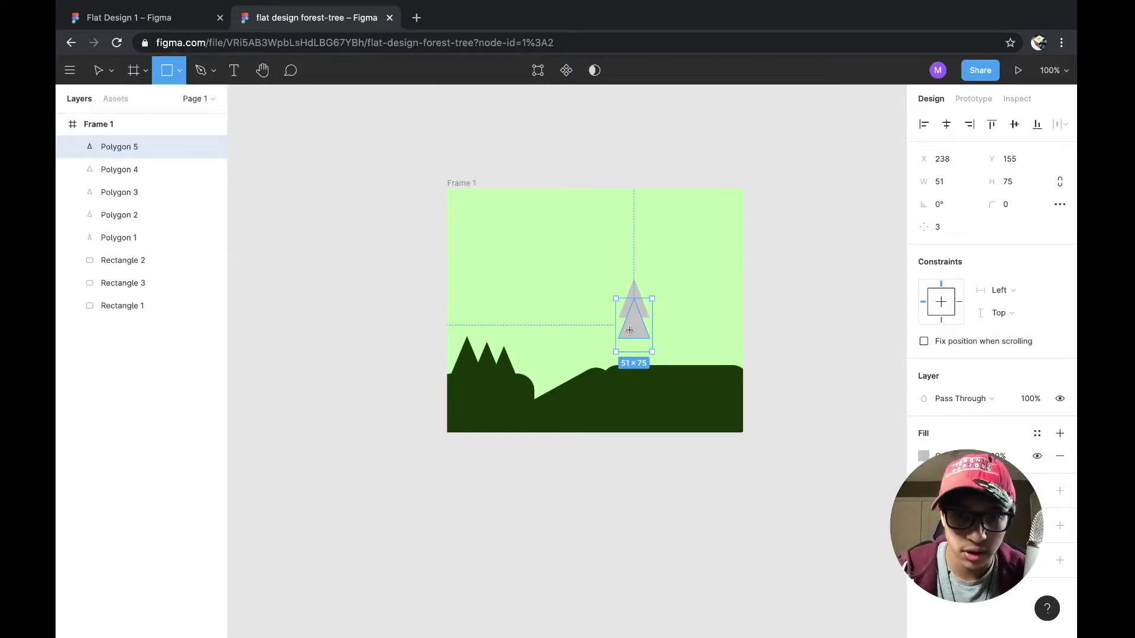
drag(630, 331, 638, 368)
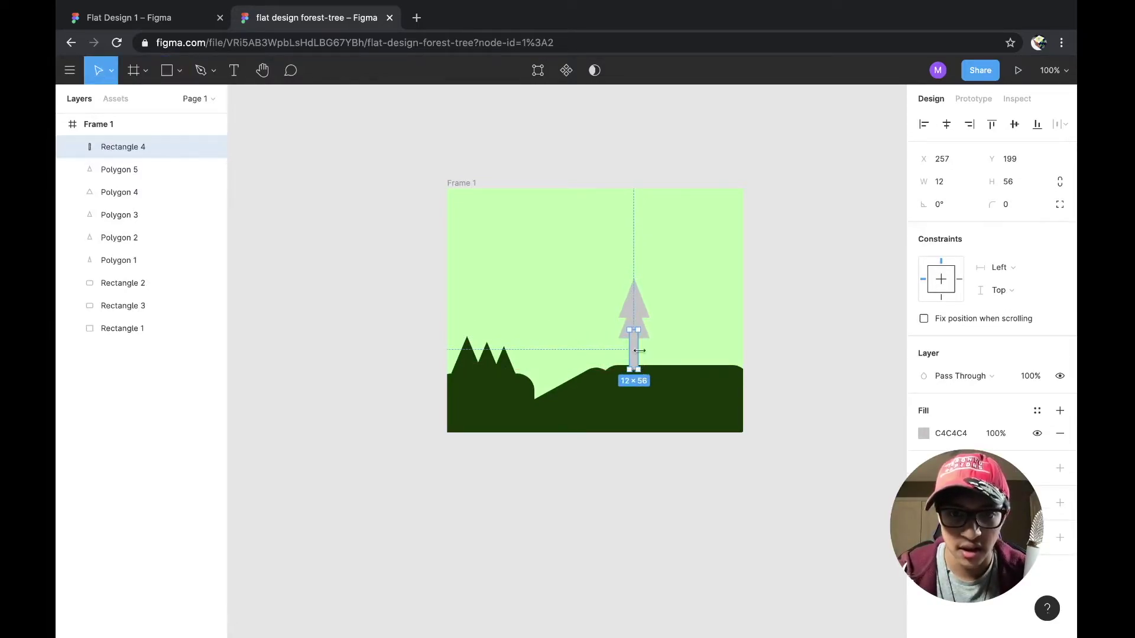
click(822, 278)
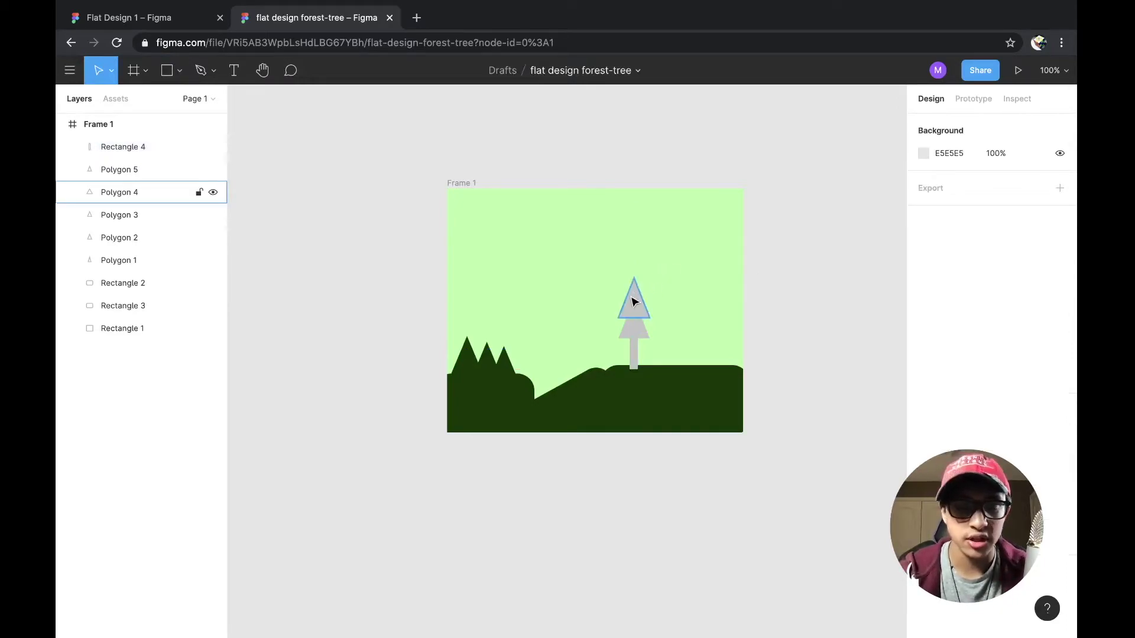
Build a second tree to the right from copies of the triangle and trunk, placing the trunk at about X 310, Y 201
click(633, 300)
key(ctrl+c)
key(ctrl+v)
drag(634, 300, 673, 324)
key(ctrl+v)
key(ctrl+v)
click(633, 353)
key(ctrl+c)
key(ctrl+v)
drag(634, 355, 677, 355)
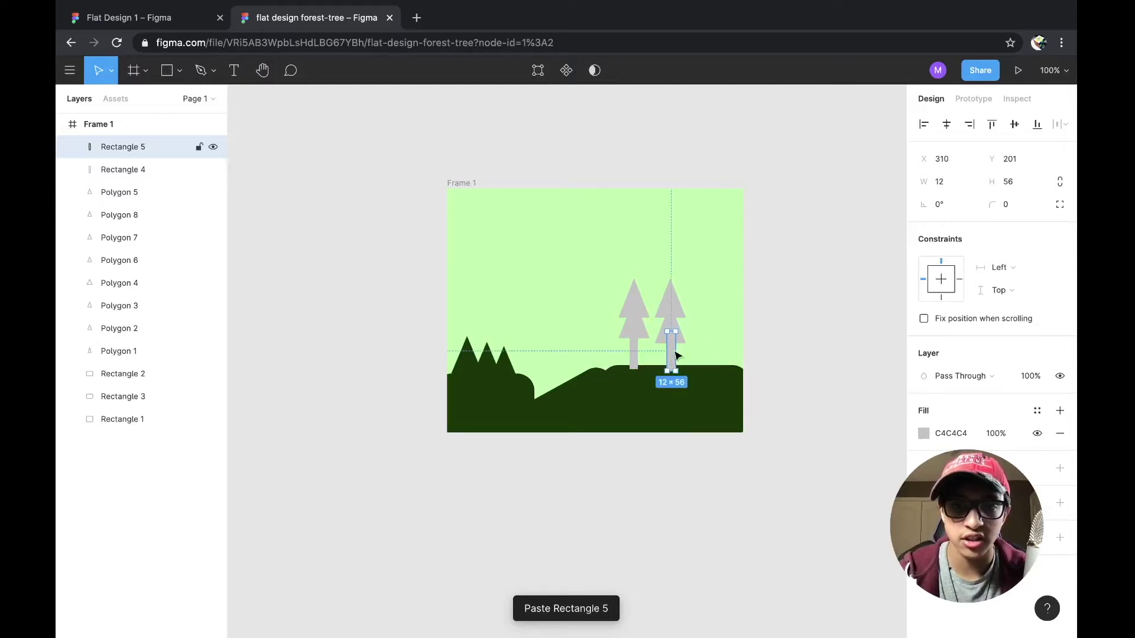
Build a third tree further right from copies of the triangle and trunk, with its top triangle at about X 340, Y 126
click(676, 303)
key(ctrl+c)
key(ctrl+v)
drag(676, 304, 716, 304)
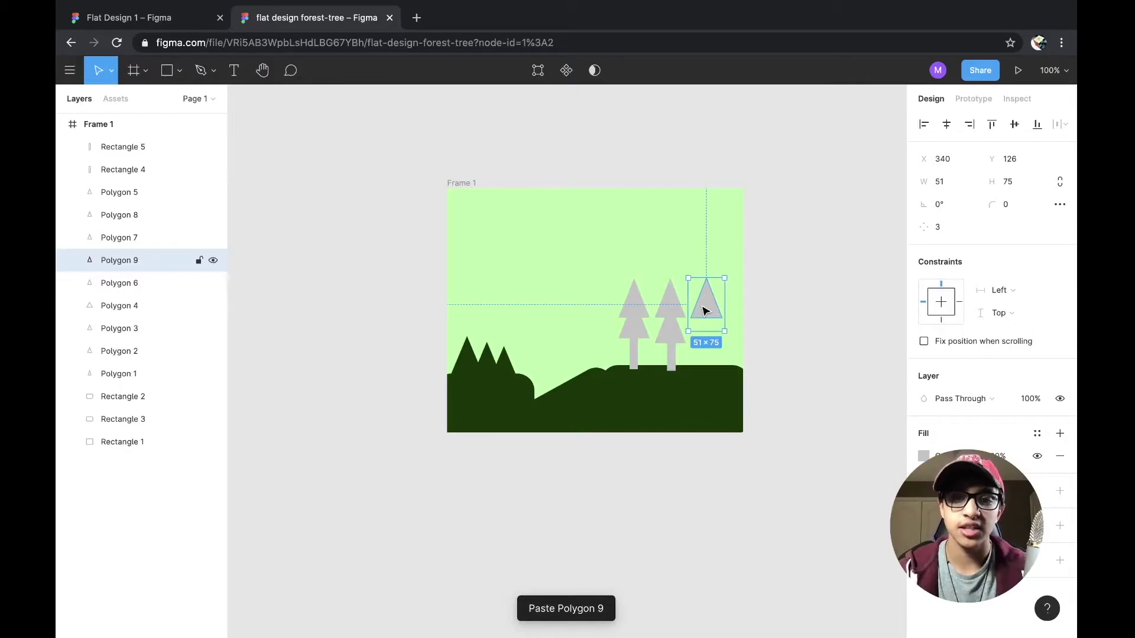
key(ctrl+v)
drag(705, 310, 707, 367)
click(671, 361)
key(ctrl+c)
key(ctrl+v)
key(ctrl+v)
click(806, 329)
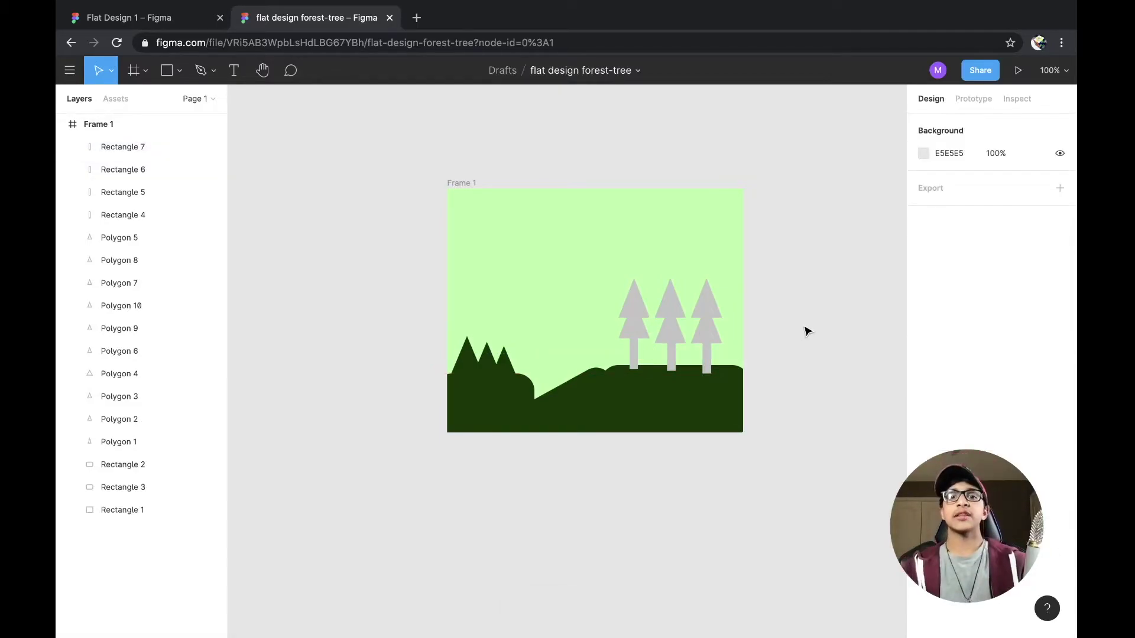
Fill the trunks of all three tall trees with the dark green document color 0E3600
click(633, 364)
click(923, 434)
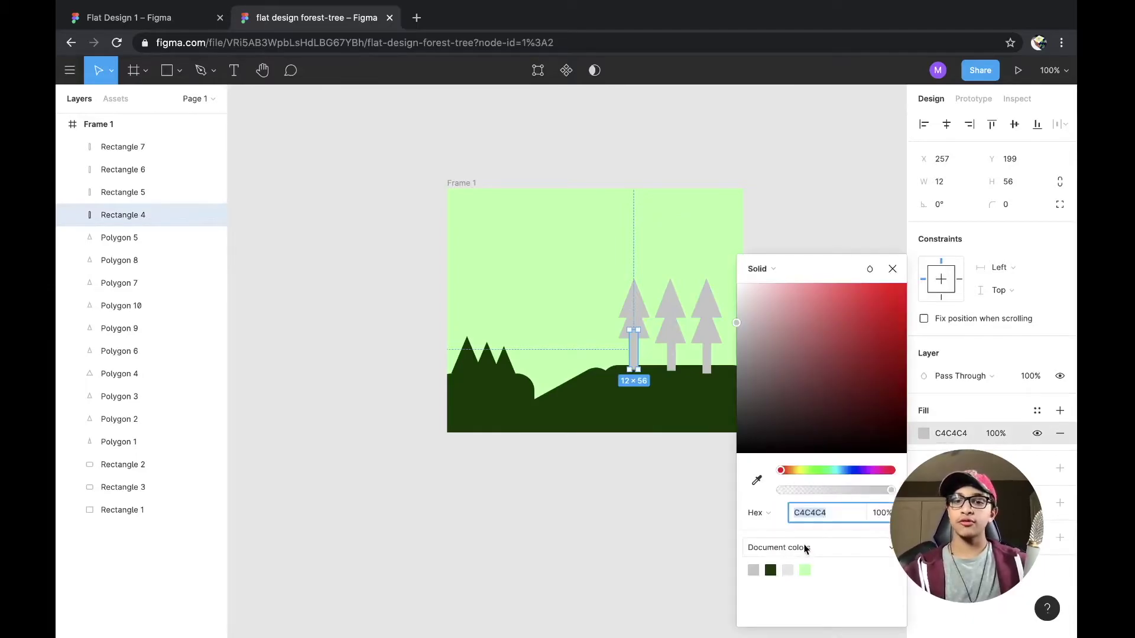
click(770, 570)
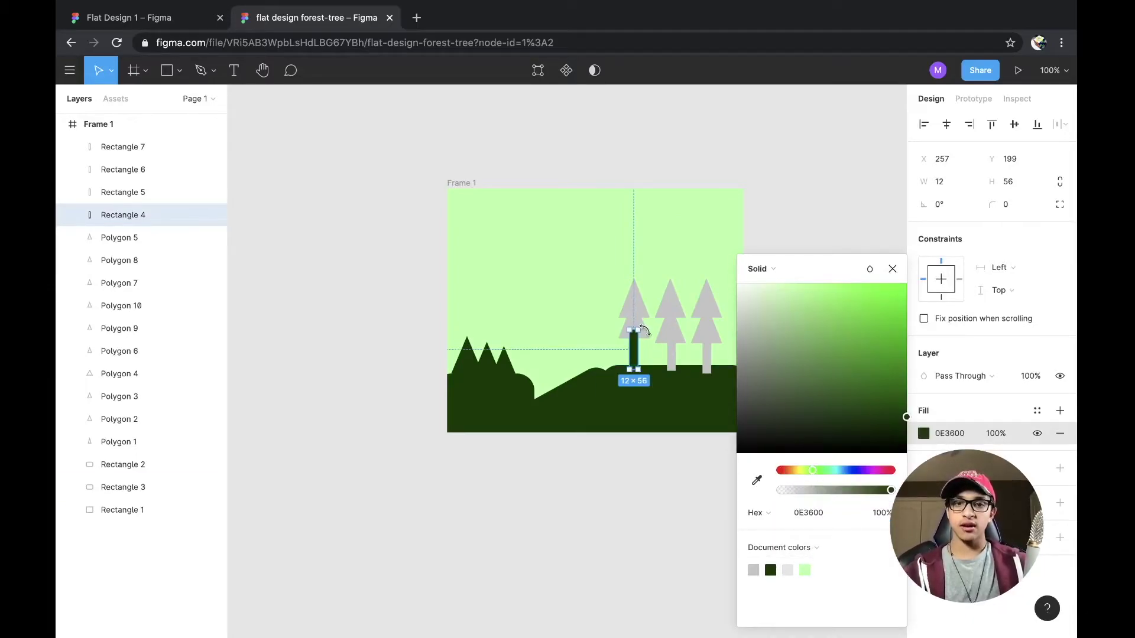
click(671, 358)
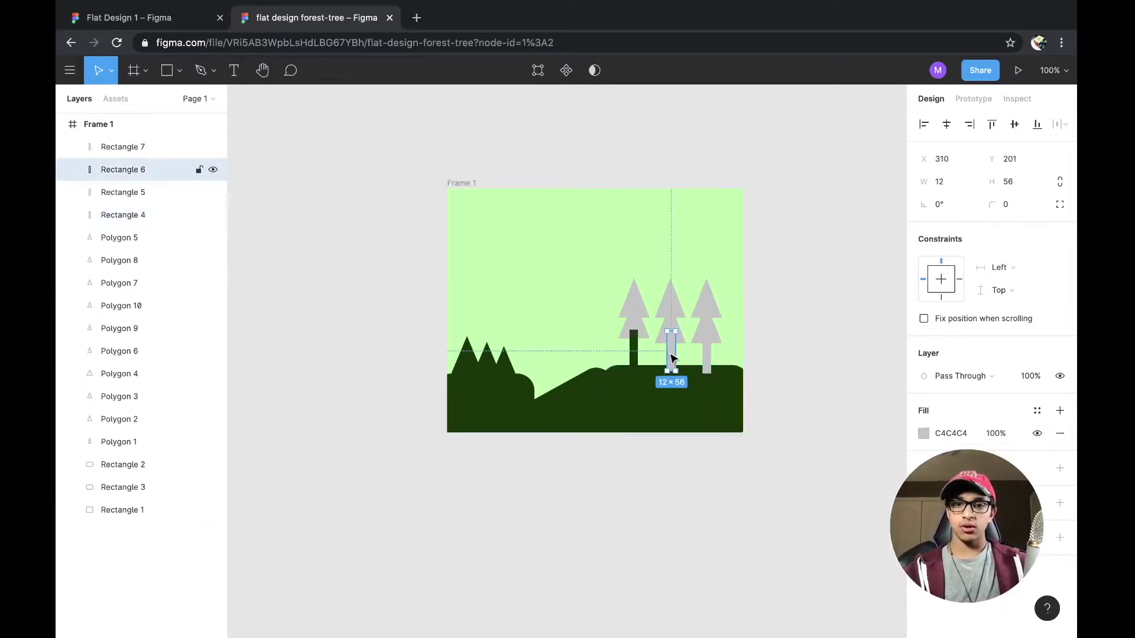
click(924, 435)
click(770, 570)
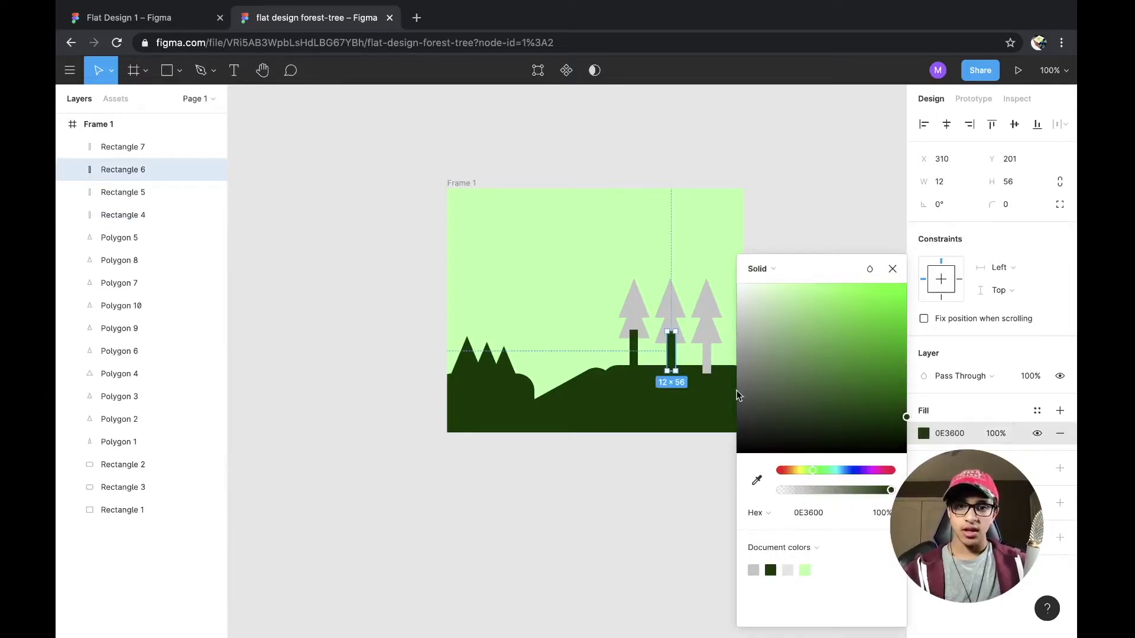
click(710, 357)
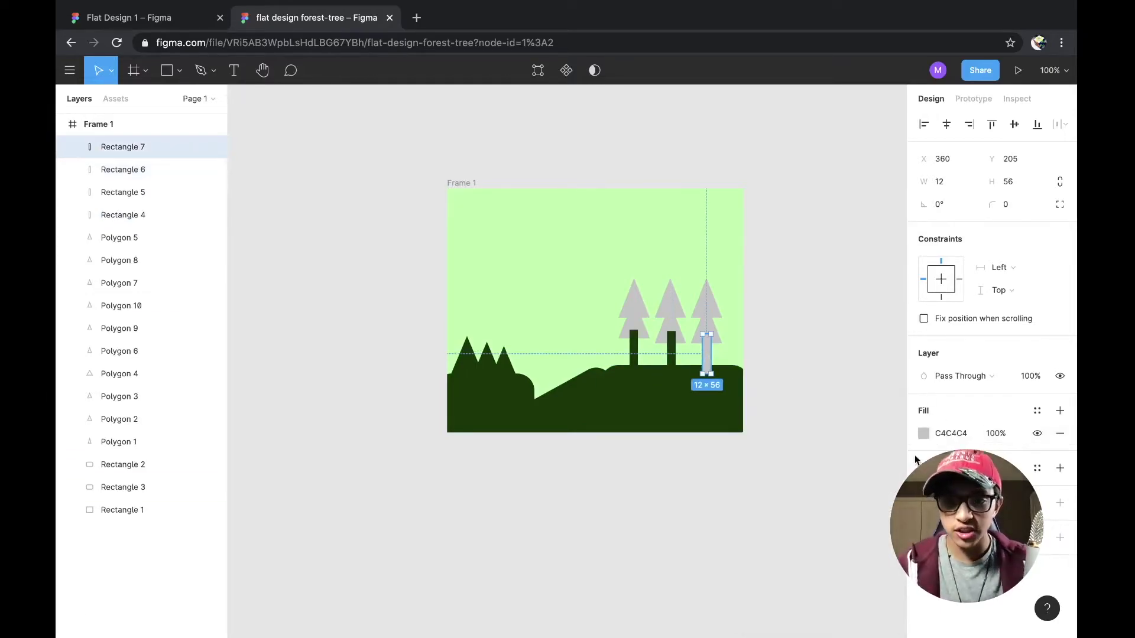
click(924, 434)
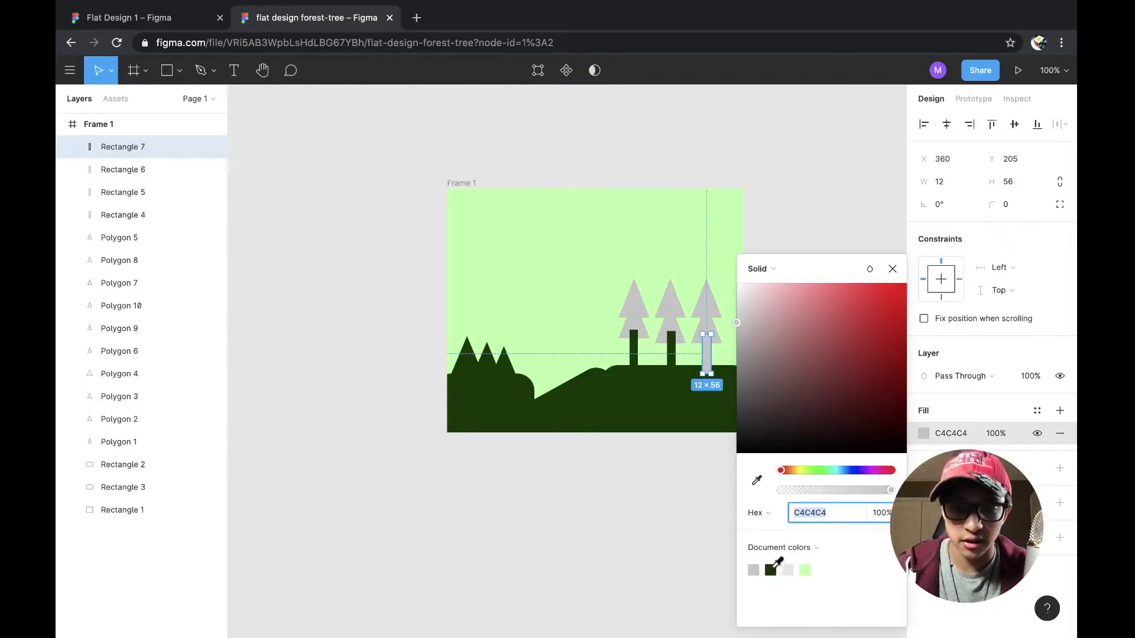
click(771, 570)
Fill the lower triangles of all three tall trees with the dark green document color 0E3600
click(632, 329)
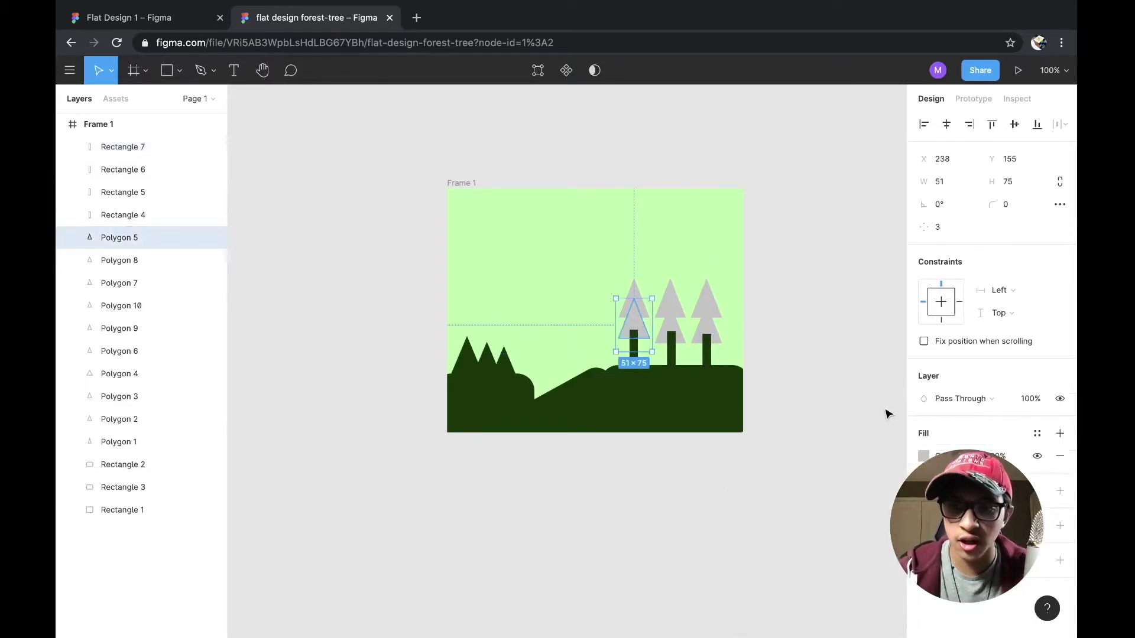
click(924, 455)
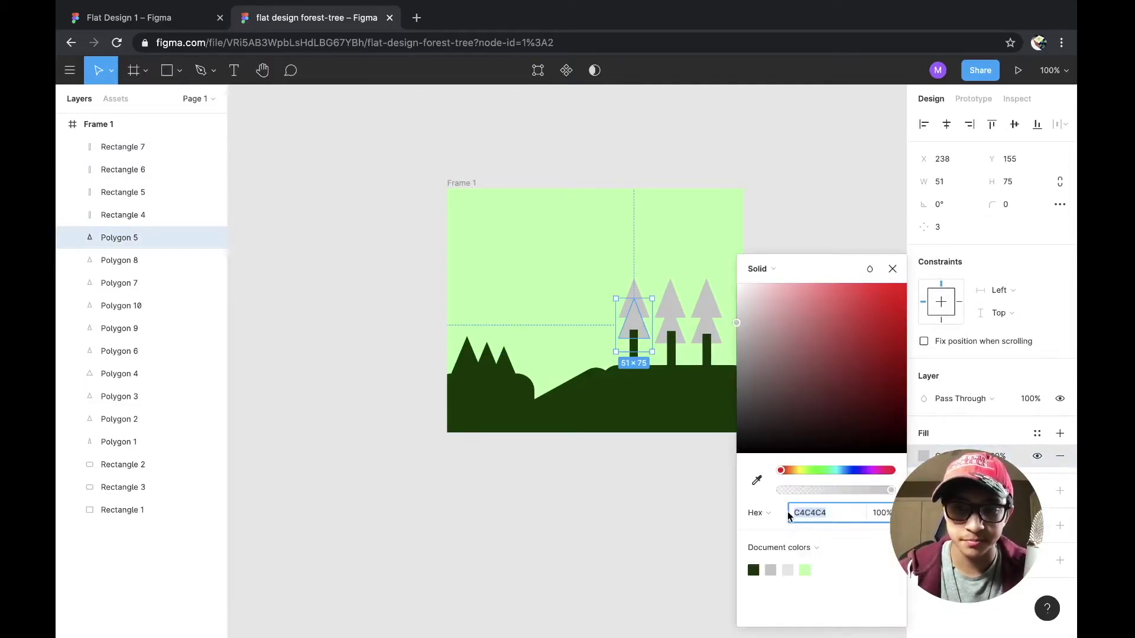
click(754, 569)
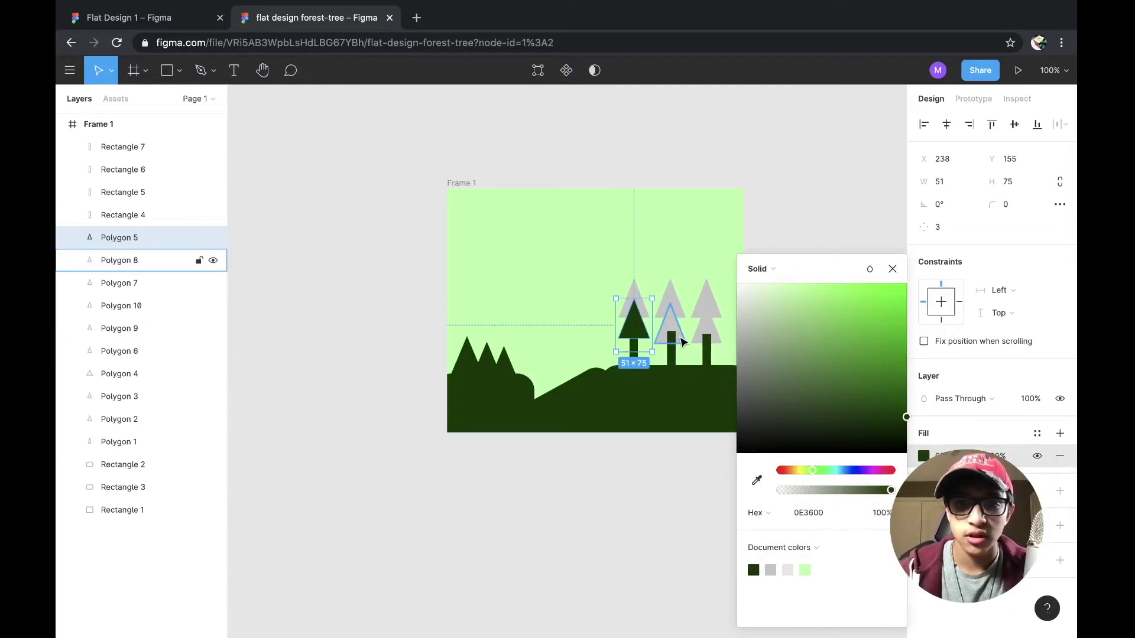
click(177, 260)
click(925, 455)
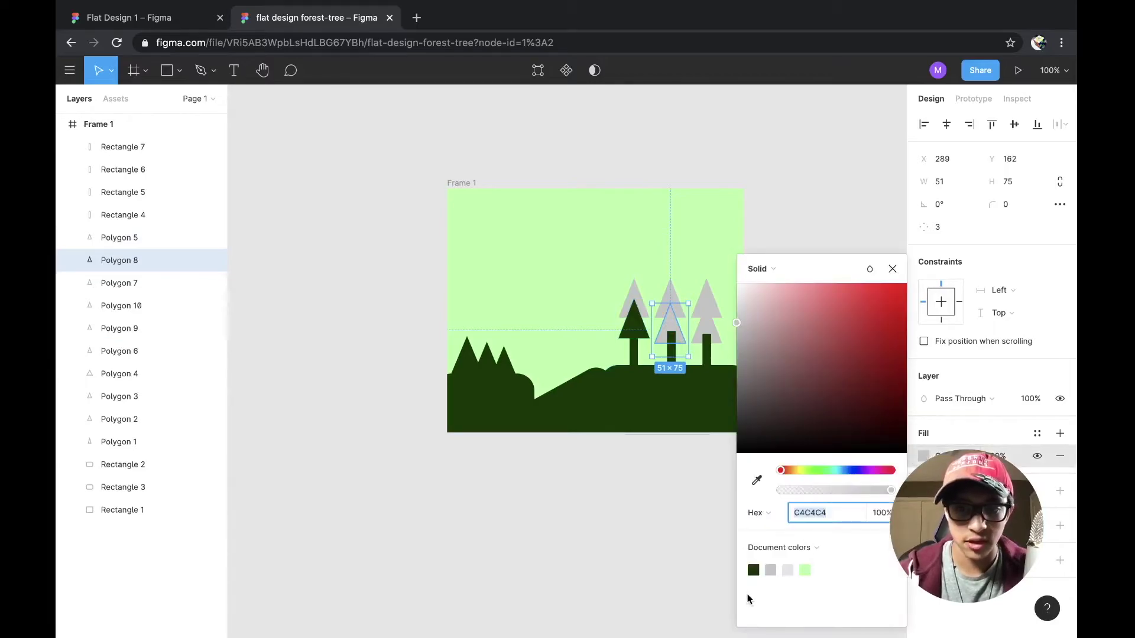
click(754, 570)
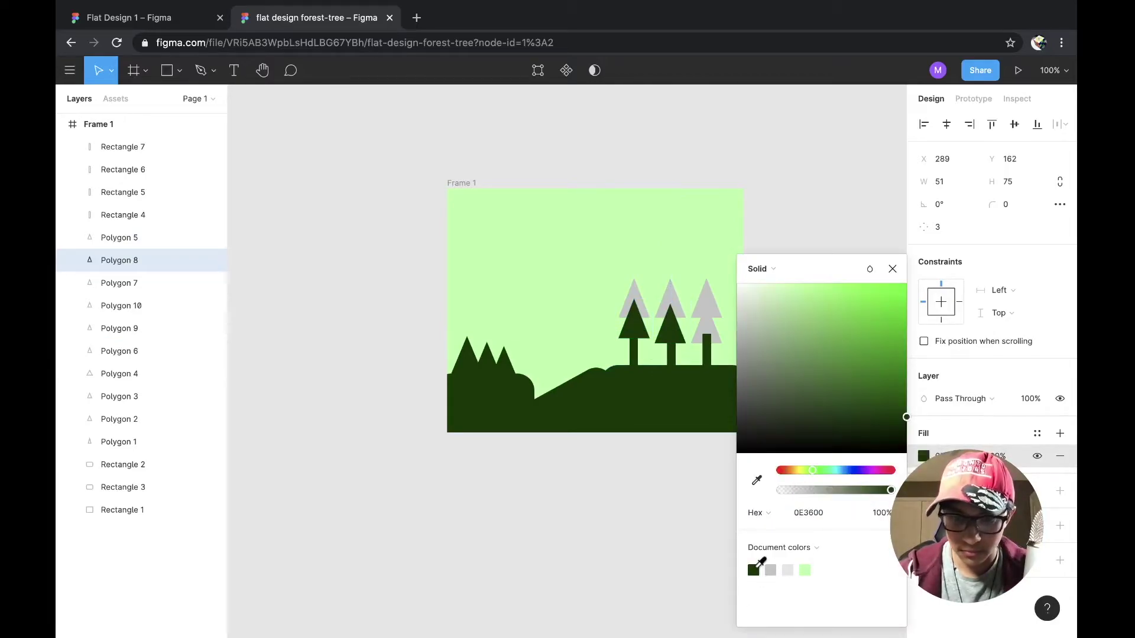
click(705, 331)
click(925, 456)
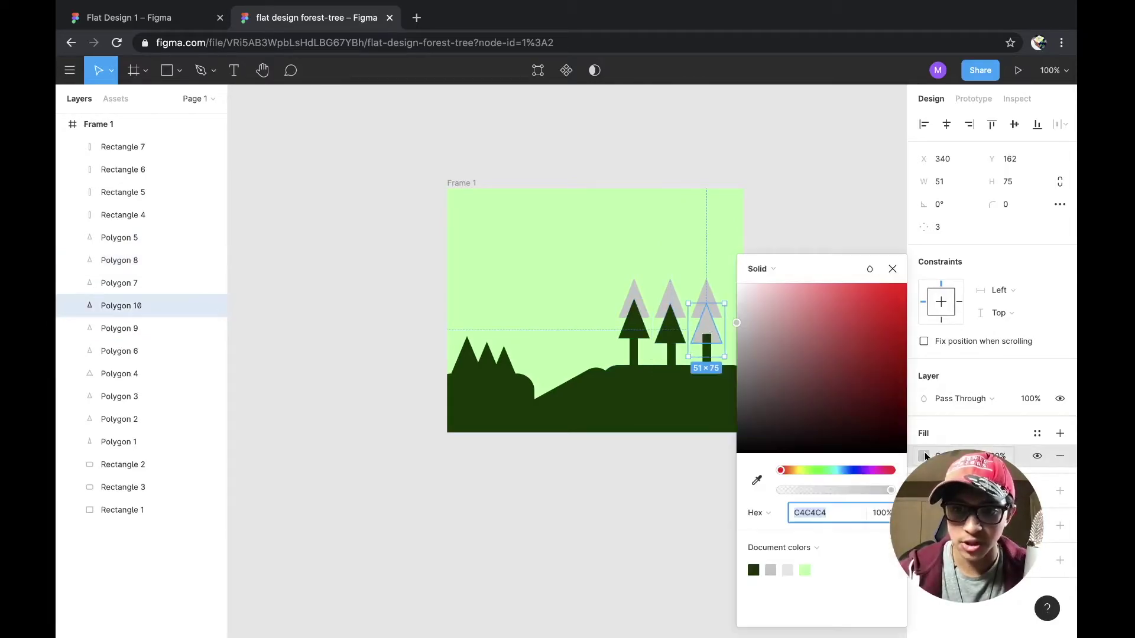
click(754, 570)
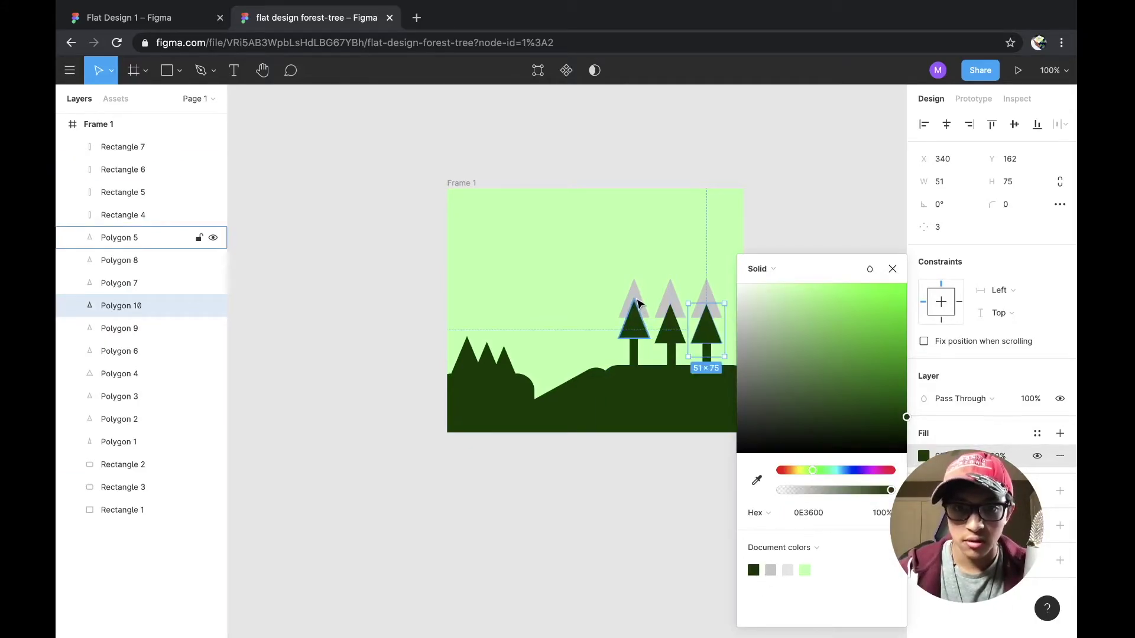
Fill the top triangles of all three tall trees with the dark green document color 0E3600
click(637, 298)
click(924, 456)
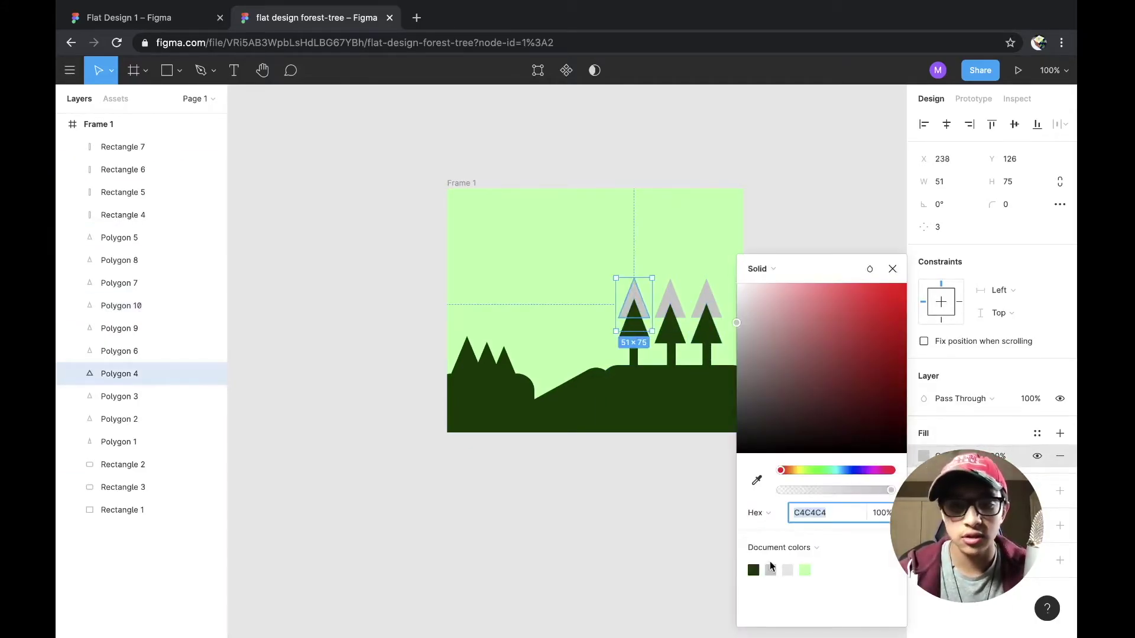
click(755, 570)
click(670, 299)
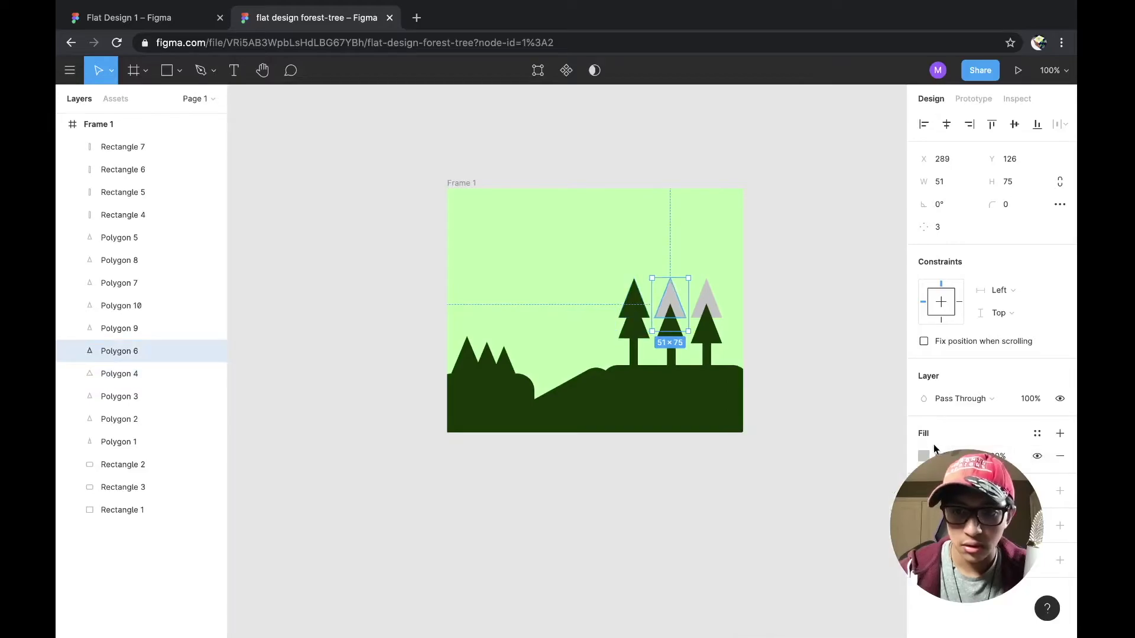
click(924, 456)
click(755, 569)
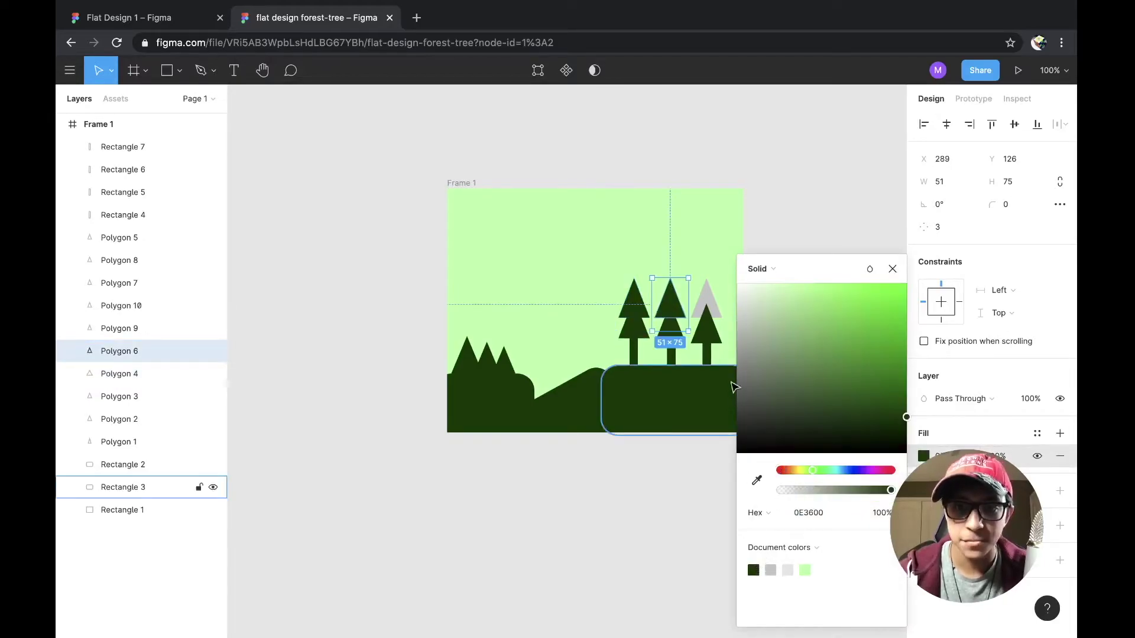
click(707, 298)
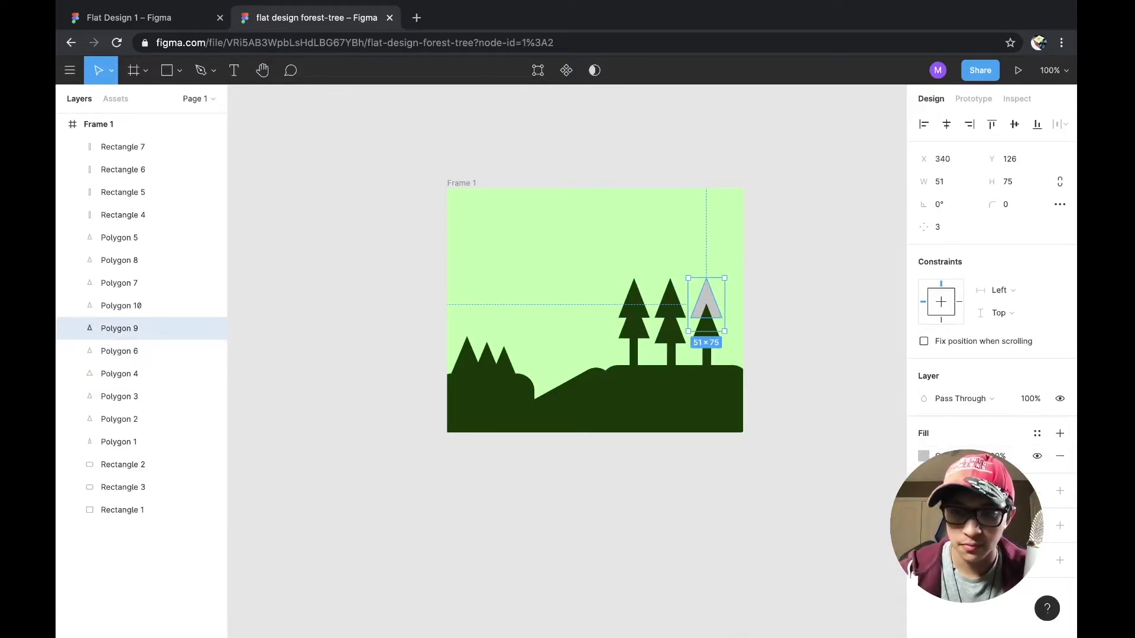
click(923, 457)
click(753, 581)
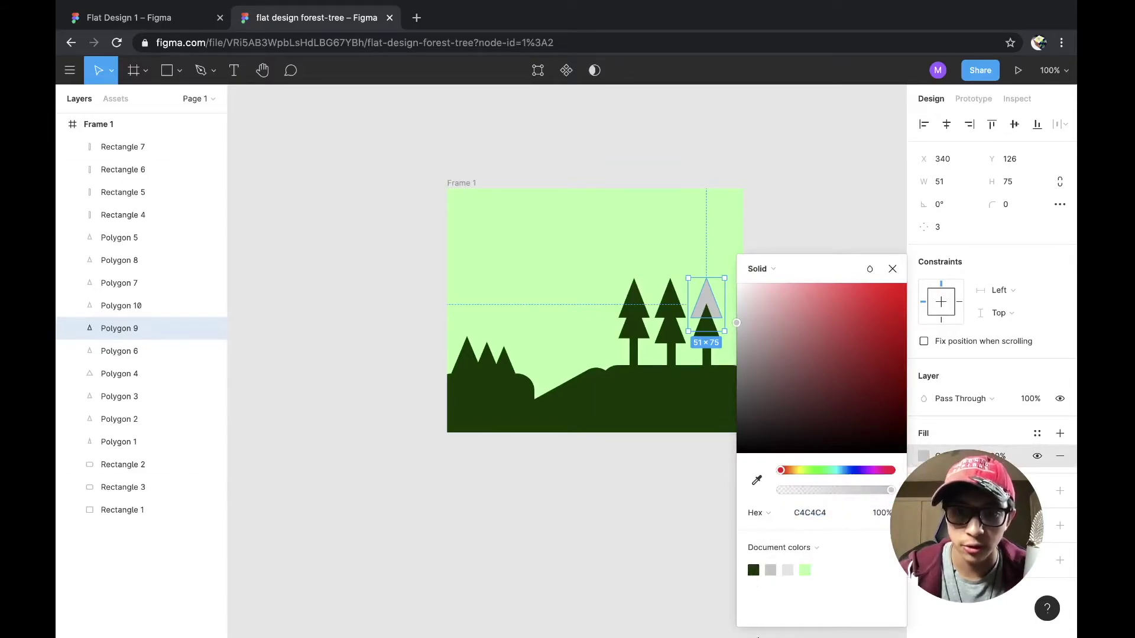
click(753, 570)
click(779, 154)
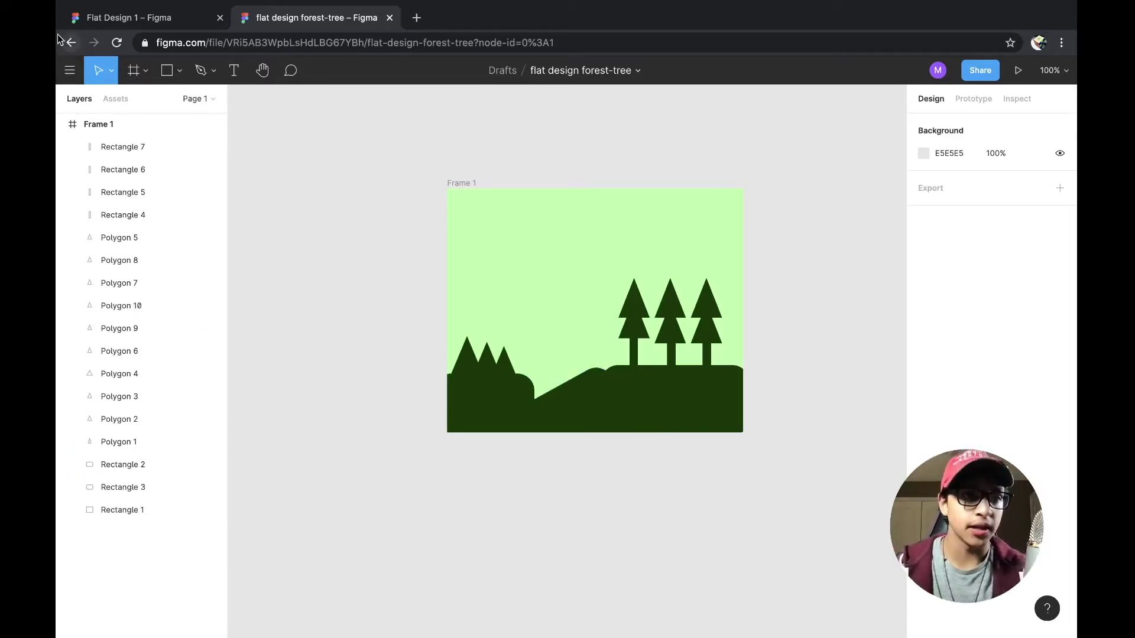
After viewing the Flat Design 1 reference, duplicate the left ground block and enlarge the copy to about 435 × 196 at X -18, Y 104
click(66, 18)
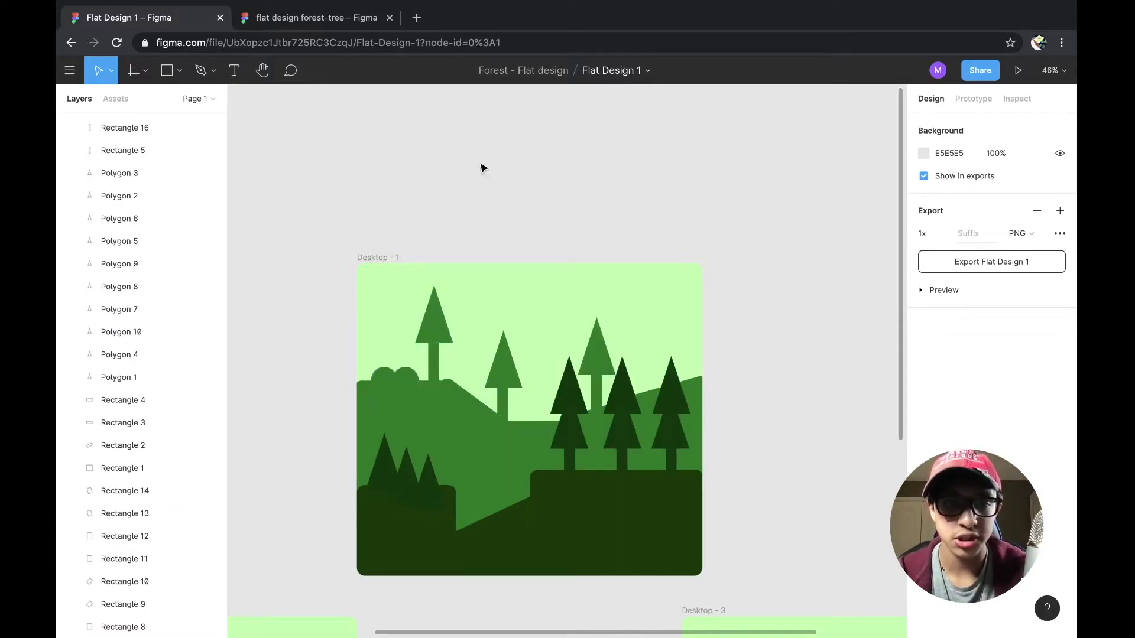
click(310, 9)
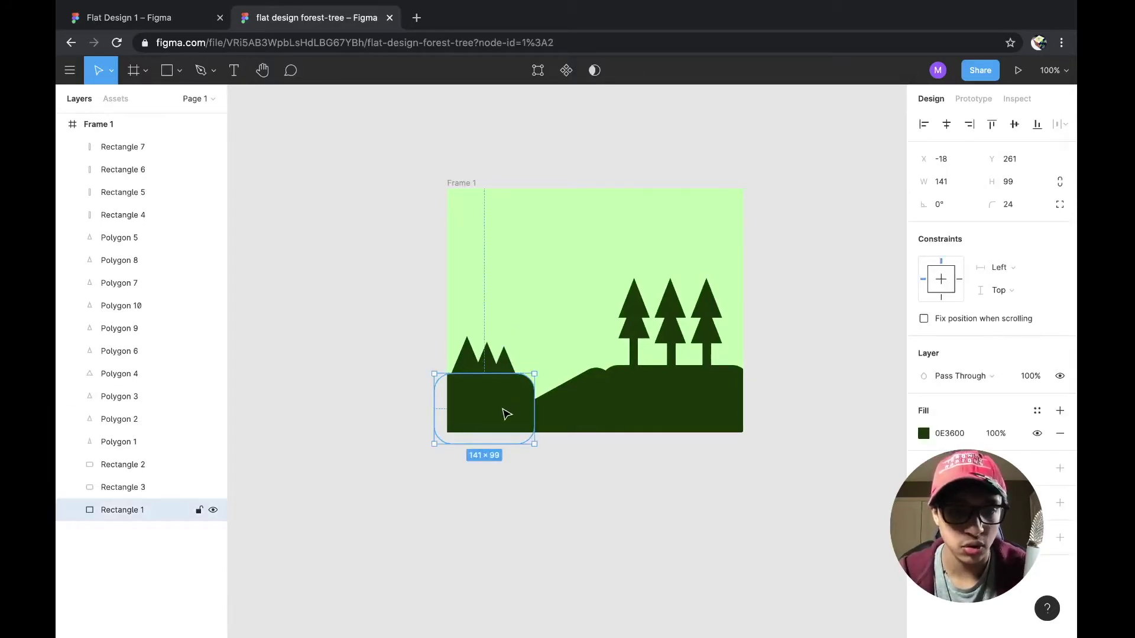
key(ctrl+v)
drag(507, 412, 744, 346)
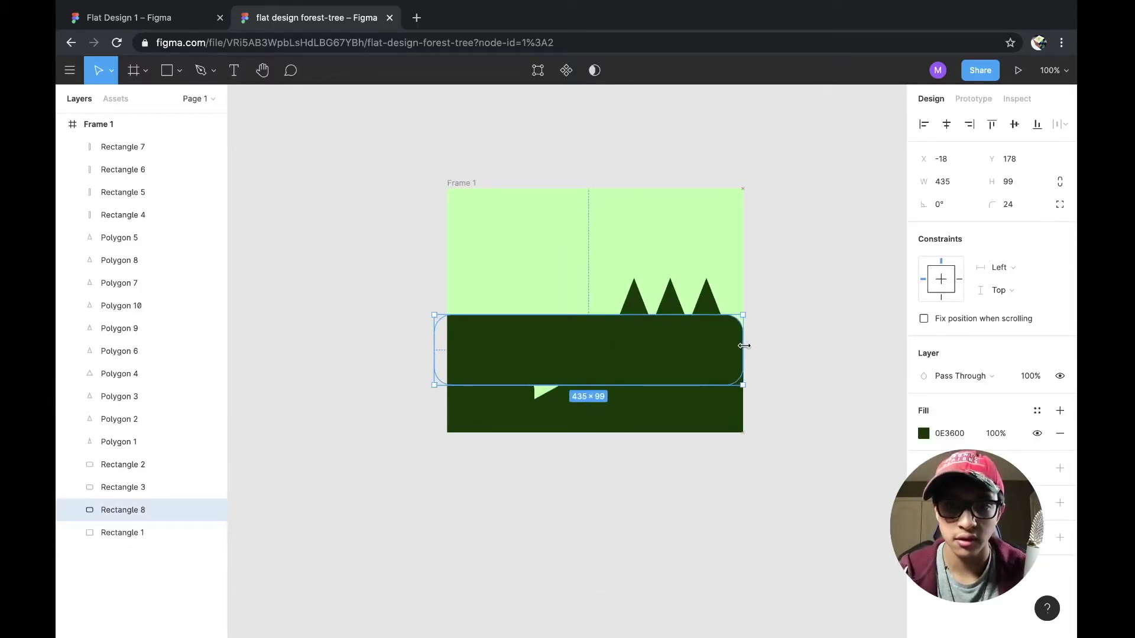
drag(613, 360, 612, 374)
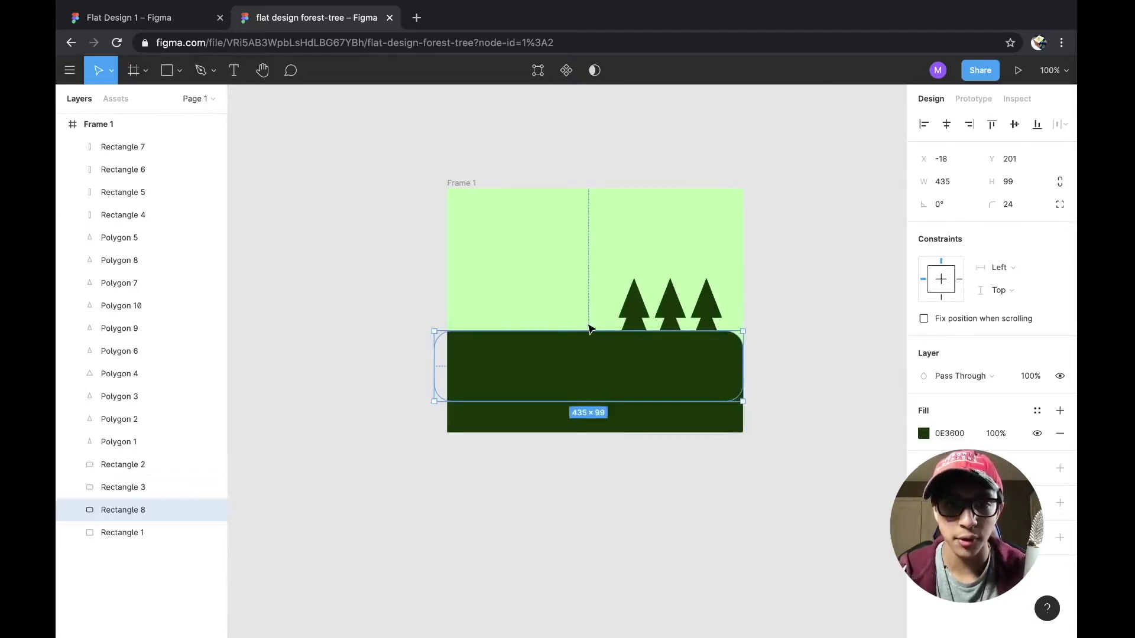
drag(578, 329, 577, 262)
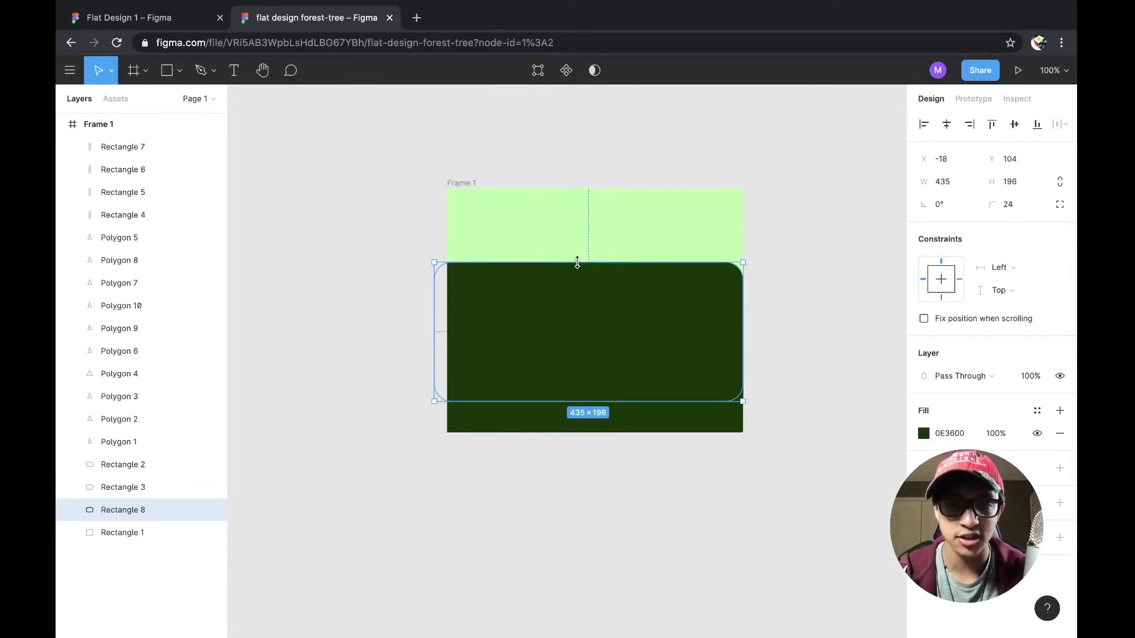
click(778, 241)
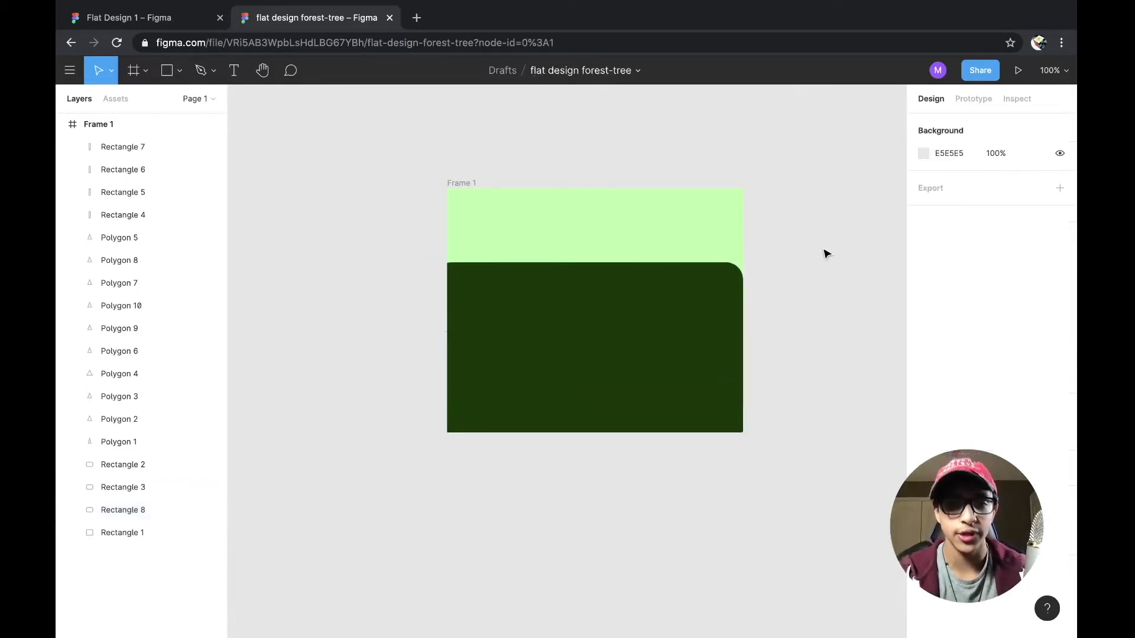
Send the large rectangle behind all other shapes in the frame and move it to about X -21, Y 107
click(685, 294)
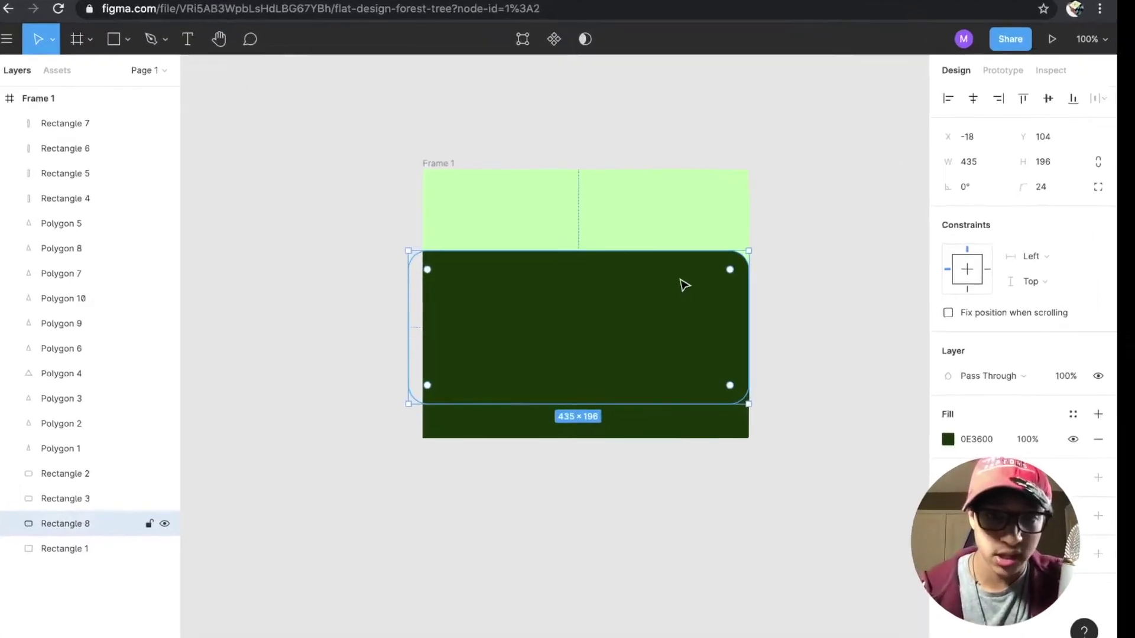
right_click(684, 286)
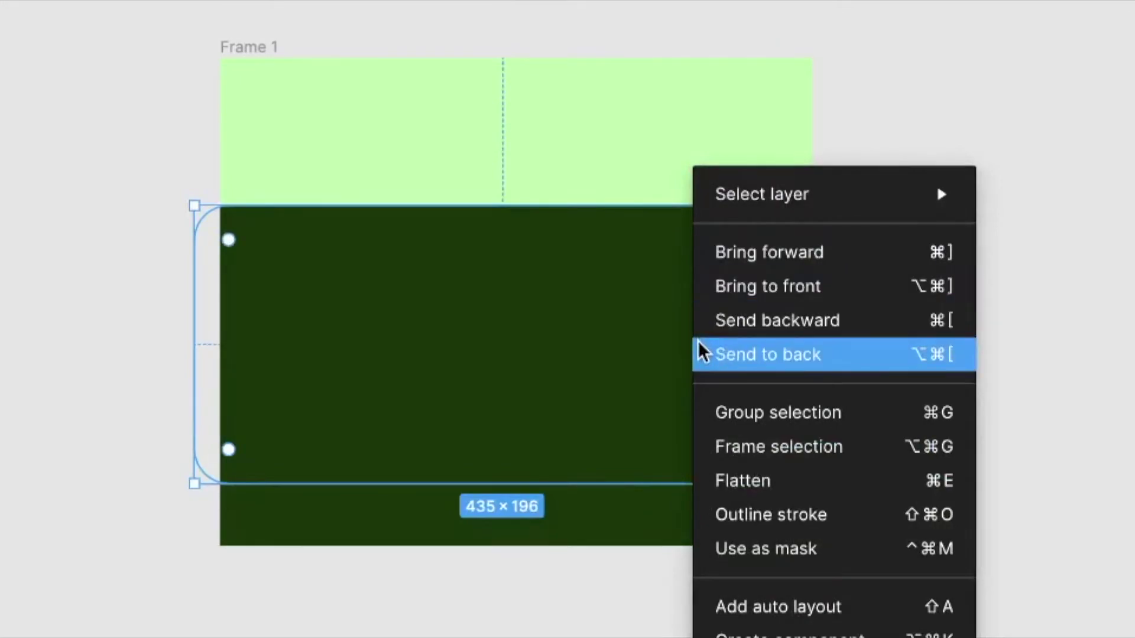
click(733, 331)
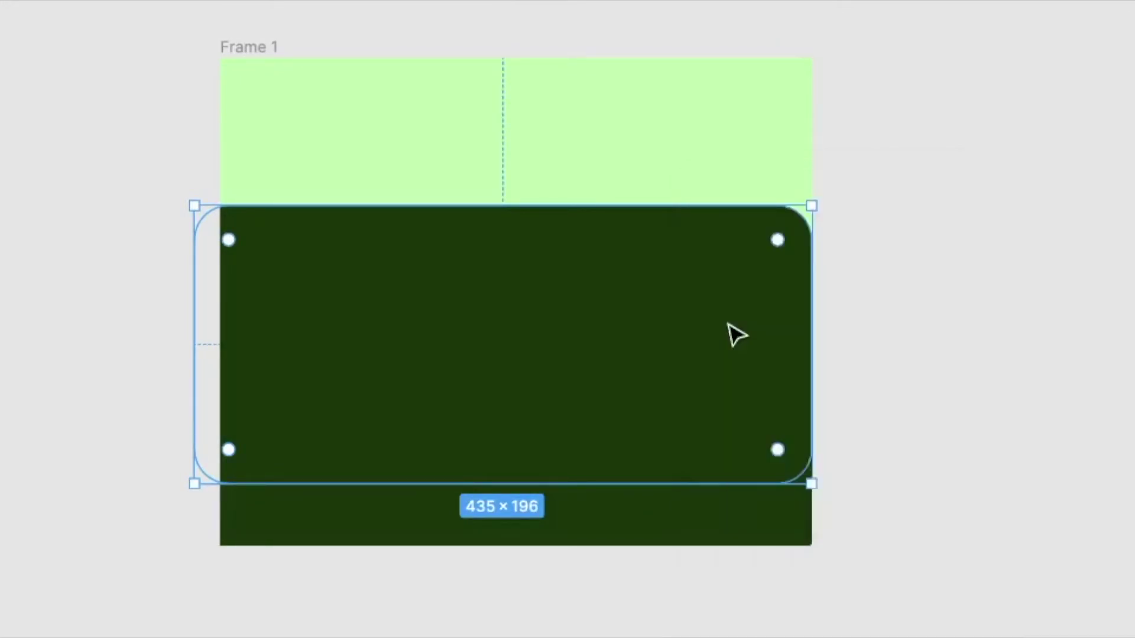
right_click(727, 324)
click(730, 320)
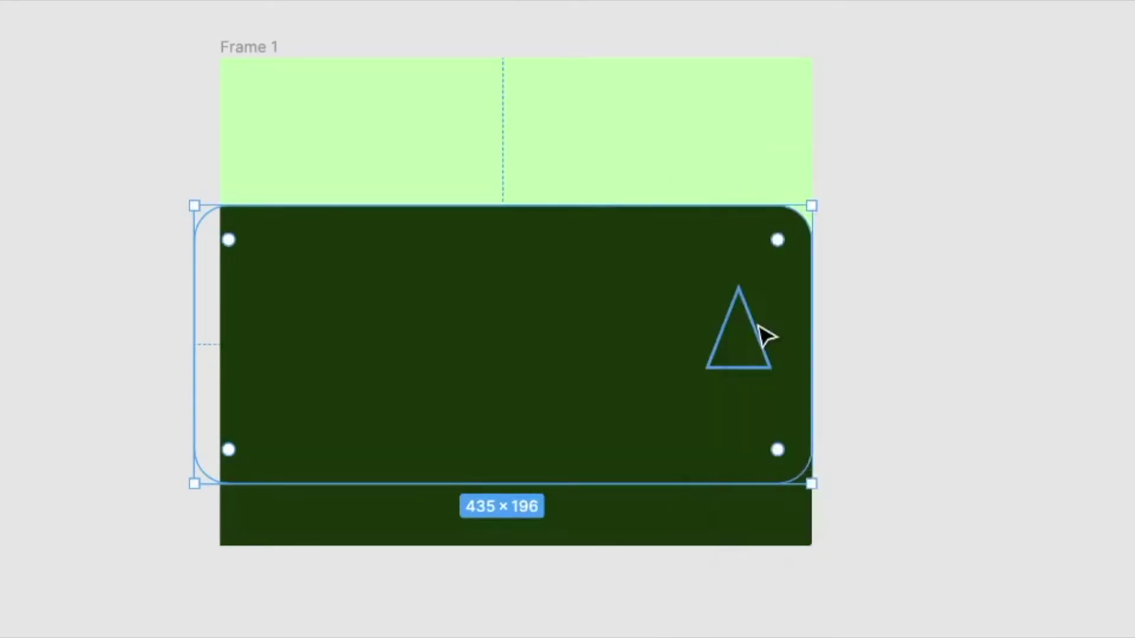
right_click(543, 337)
click(615, 357)
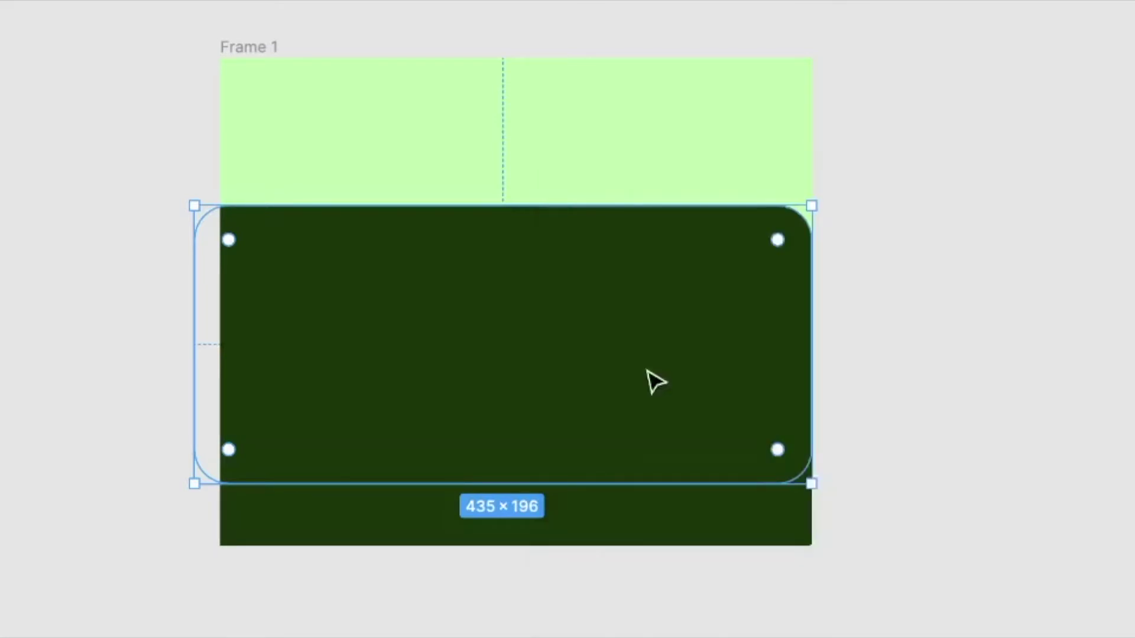
mouse_move(483, 336)
mouse_down()
mouse_move(485, 233)
mouse_move(476, 352)
mouse_up()
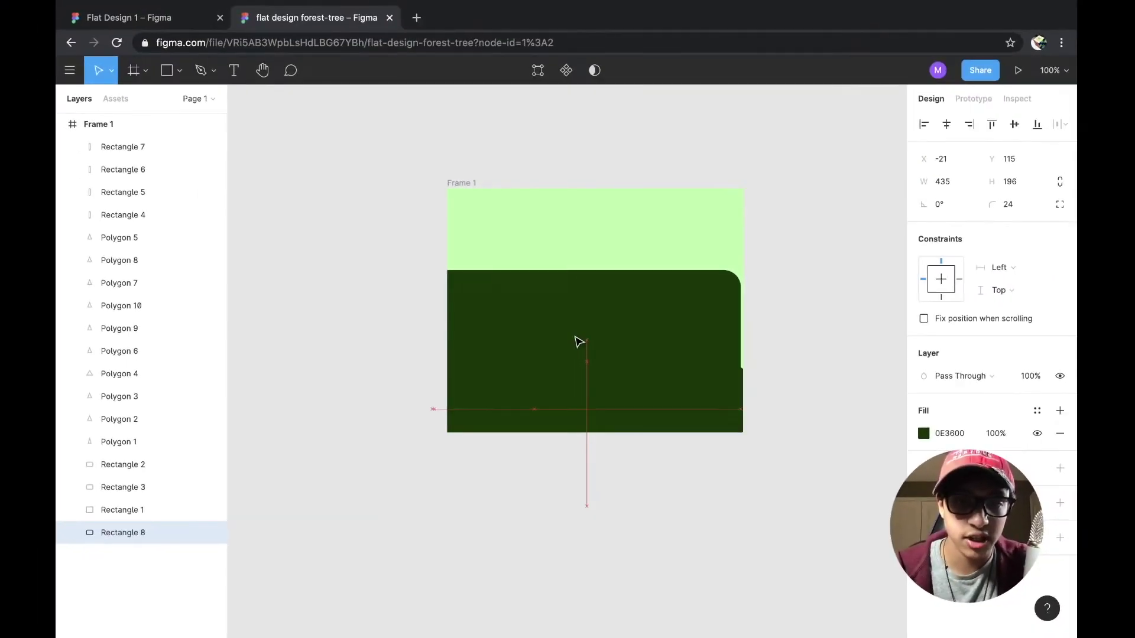
drag(578, 342, 578, 335)
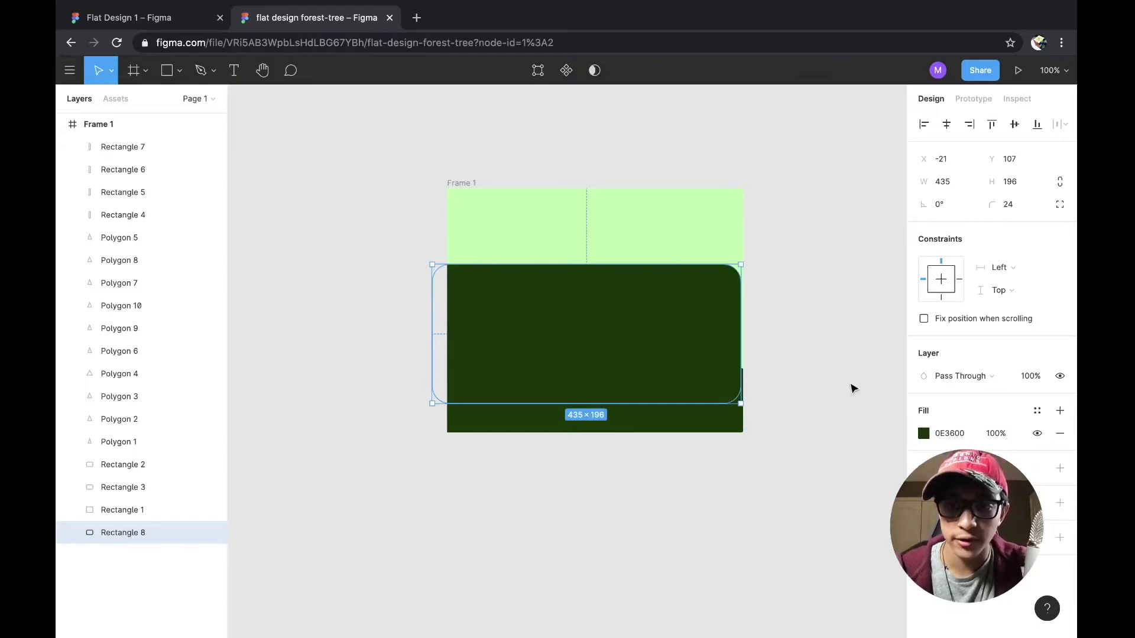
Try different fills on the large back rectangle, including green 2A551C and red FF0000, and settle on mint green 00FFA3
click(923, 434)
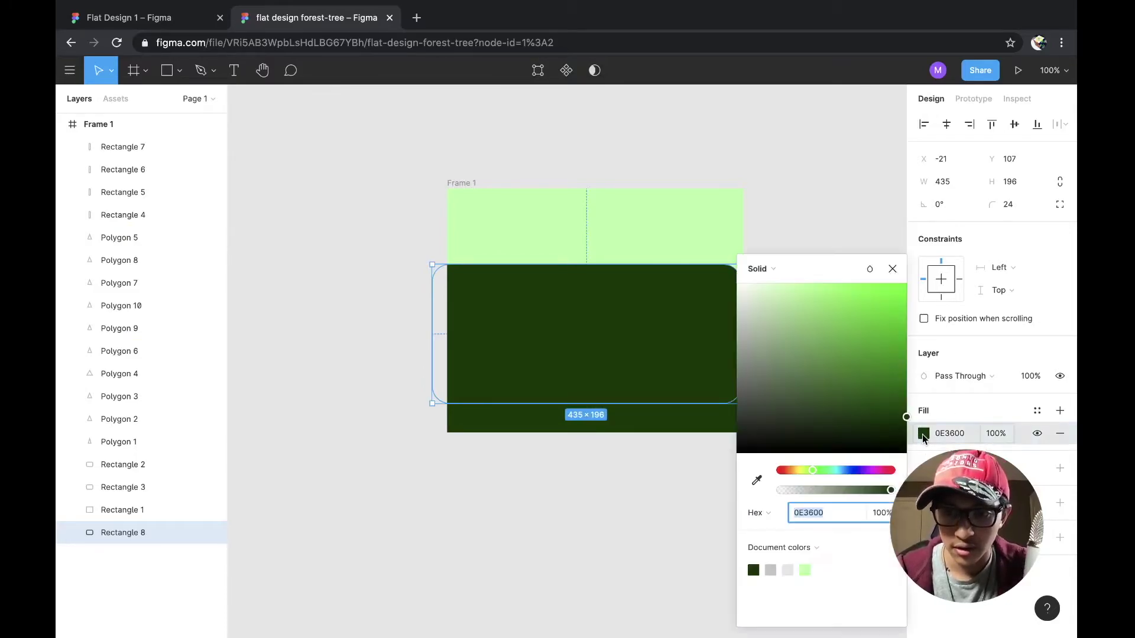
click(829, 396)
drag(828, 389, 852, 398)
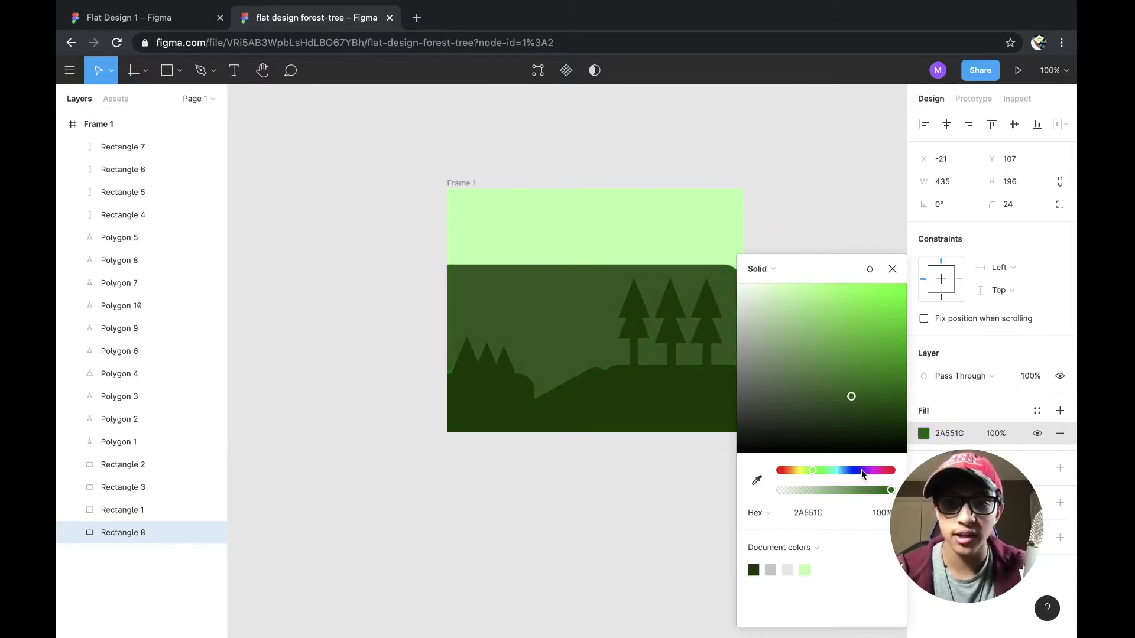
drag(861, 470, 891, 470)
drag(851, 396, 967, 229)
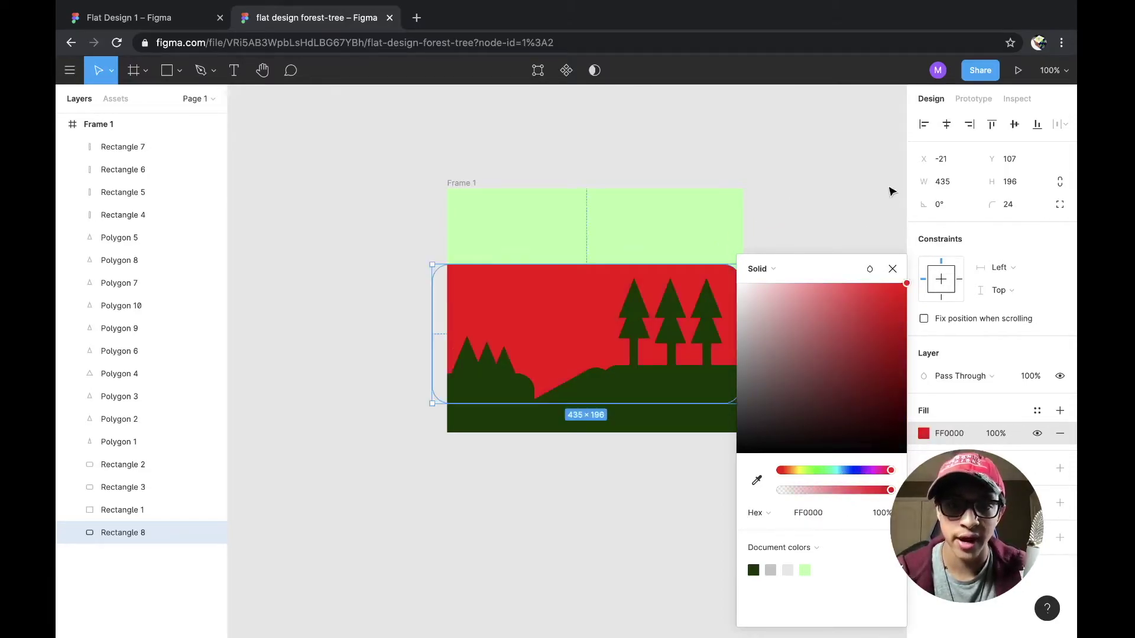
click(830, 470)
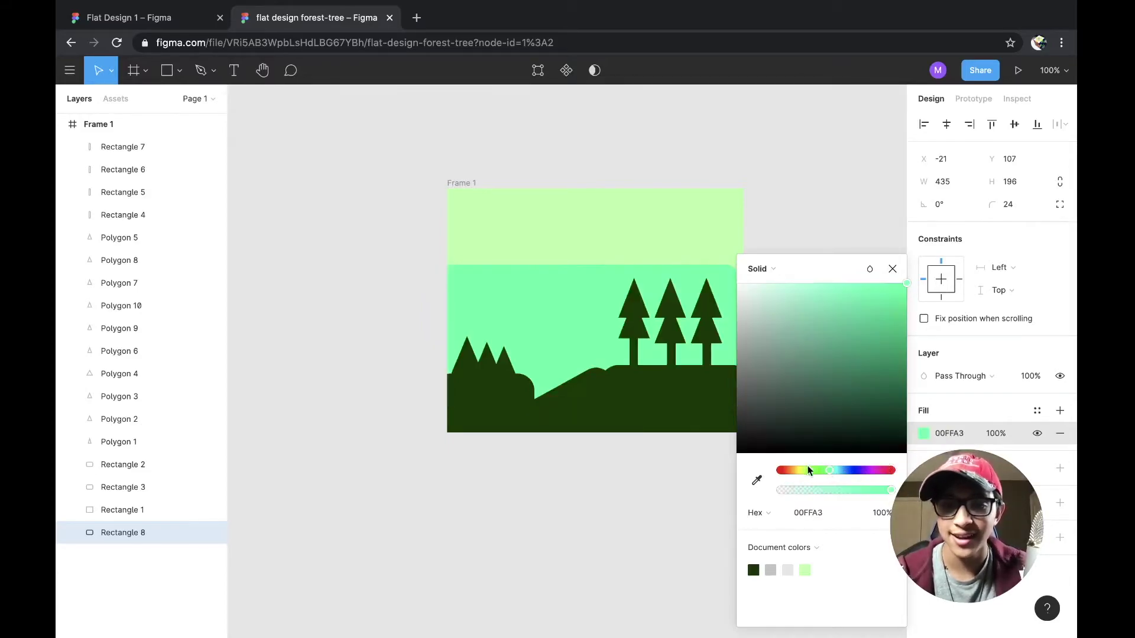
click(838, 167)
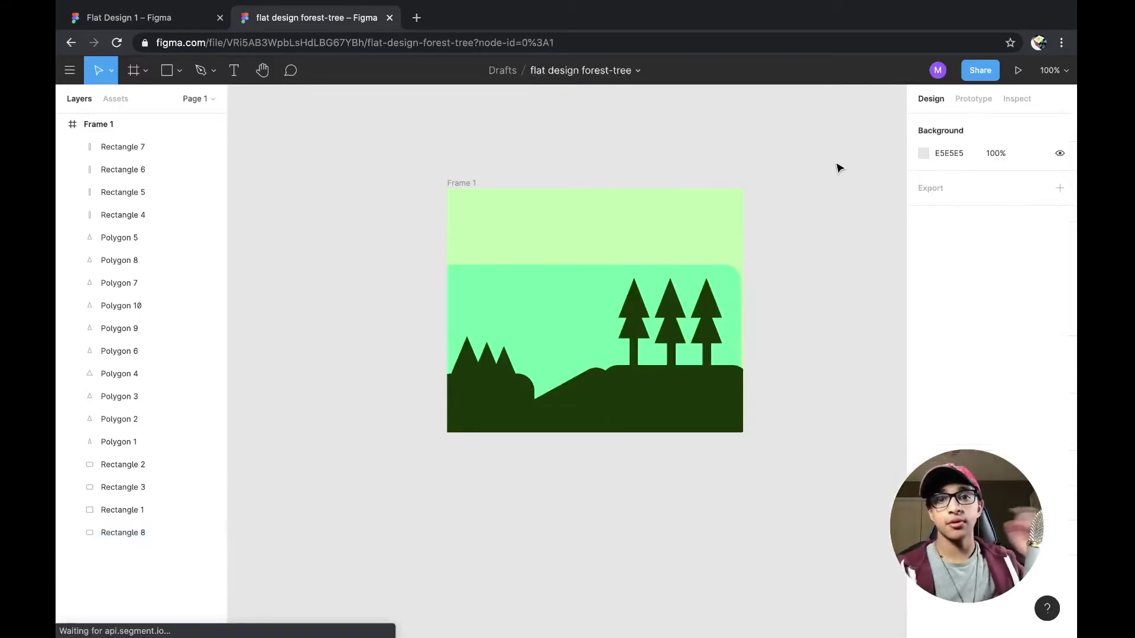
Switch to the Flat Design 1 file and look up the fill hex code of the mid-green hill in Desktop - 1
click(87, 24)
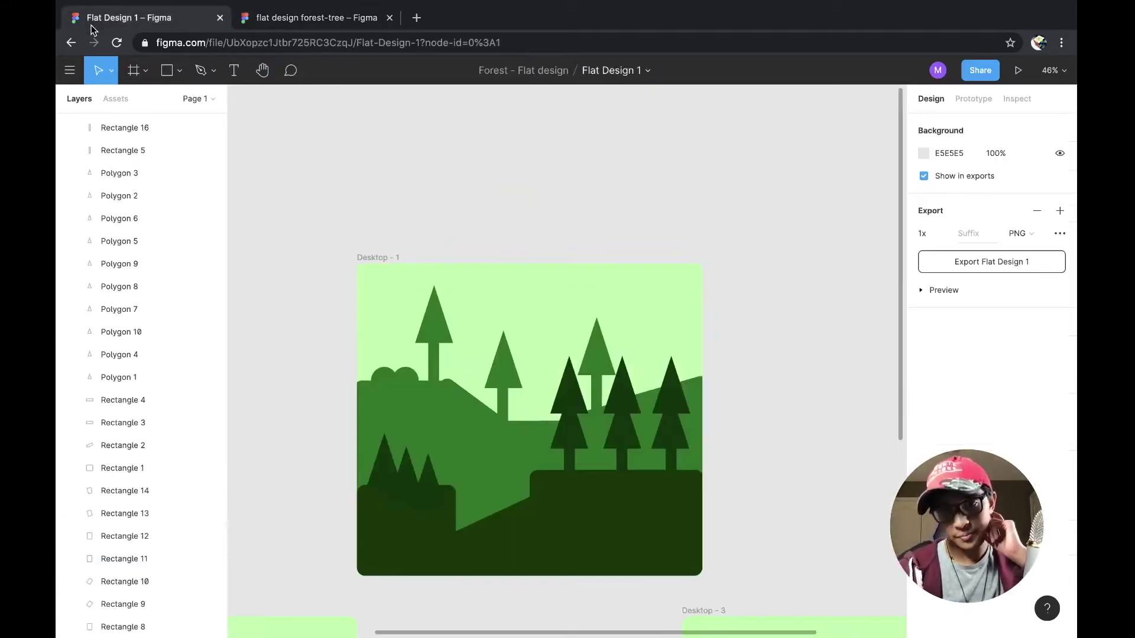
click(464, 425)
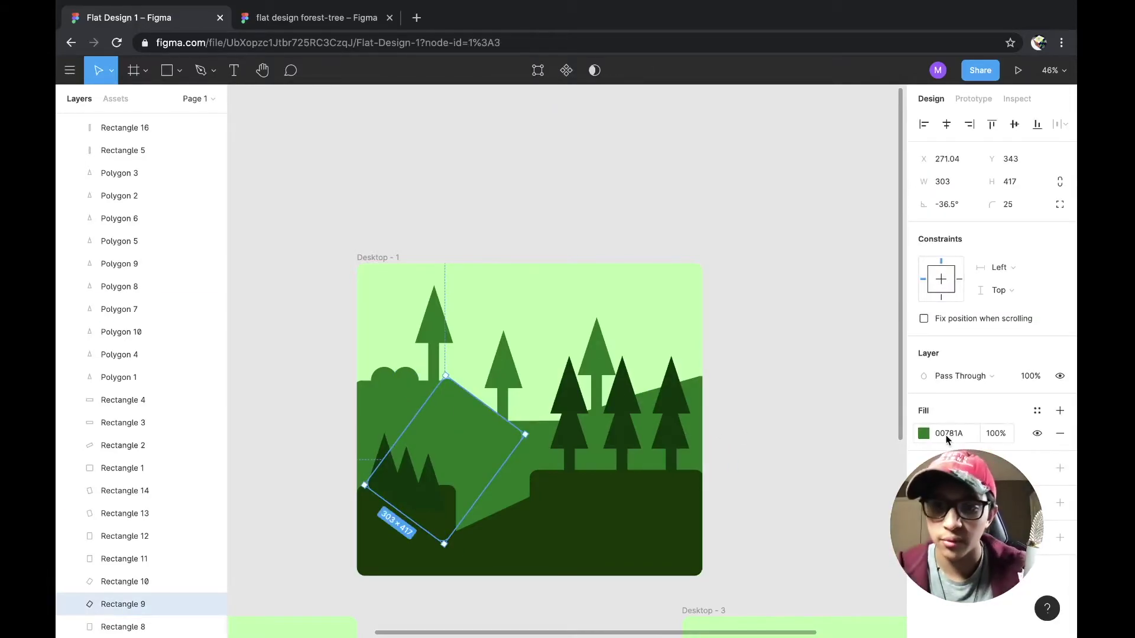
click(924, 433)
click(798, 514)
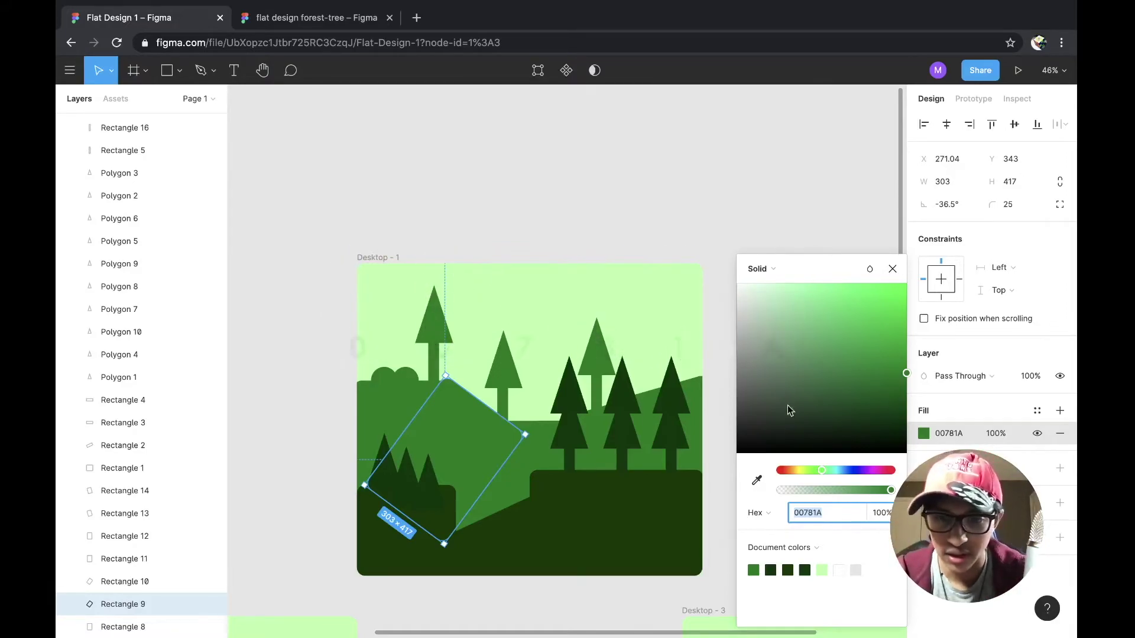
click(737, 244)
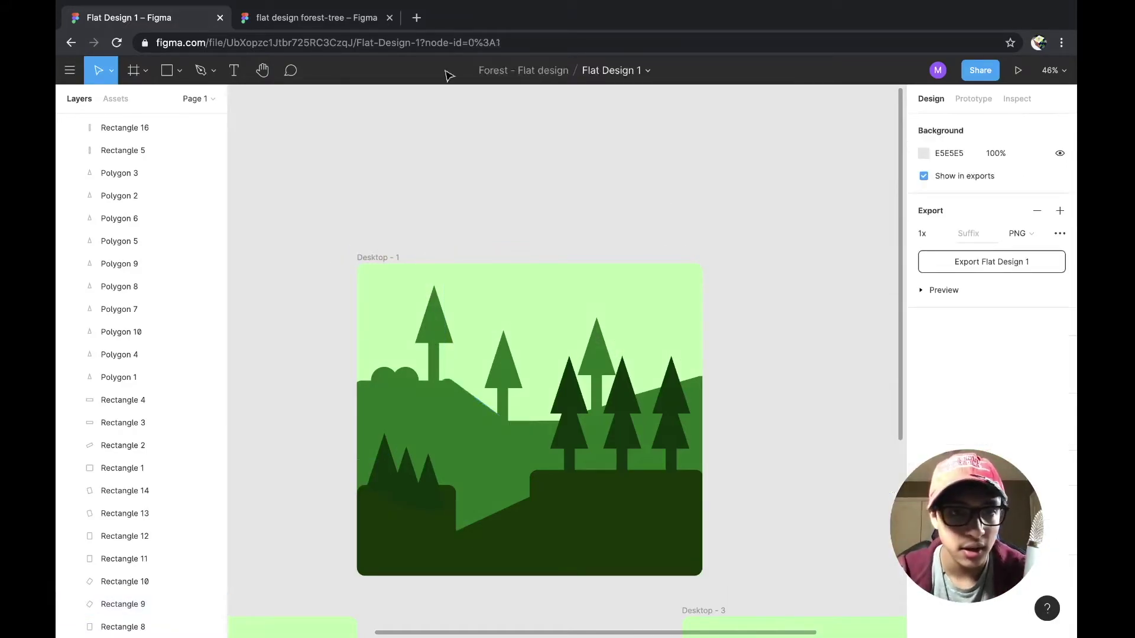
Return to the flat design forest-tree file and set the large back rectangle's fill to green 00781A
click(273, 12)
click(567, 321)
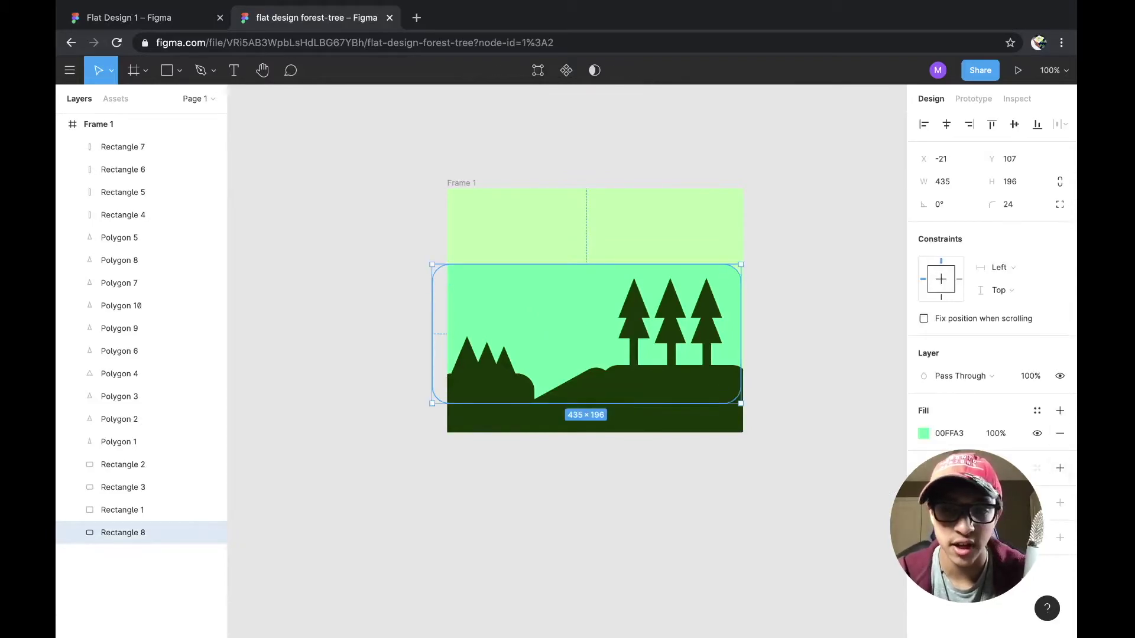
click(922, 432)
key(BackSpace)
text(00781A)
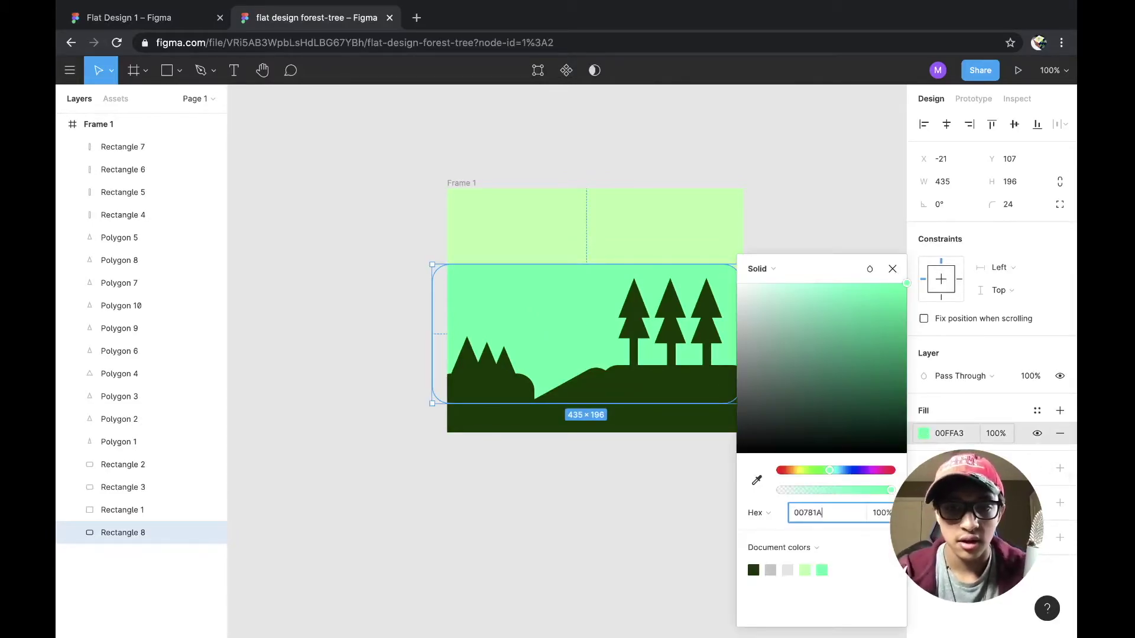
key(Return)
click(718, 282)
click(718, 282)
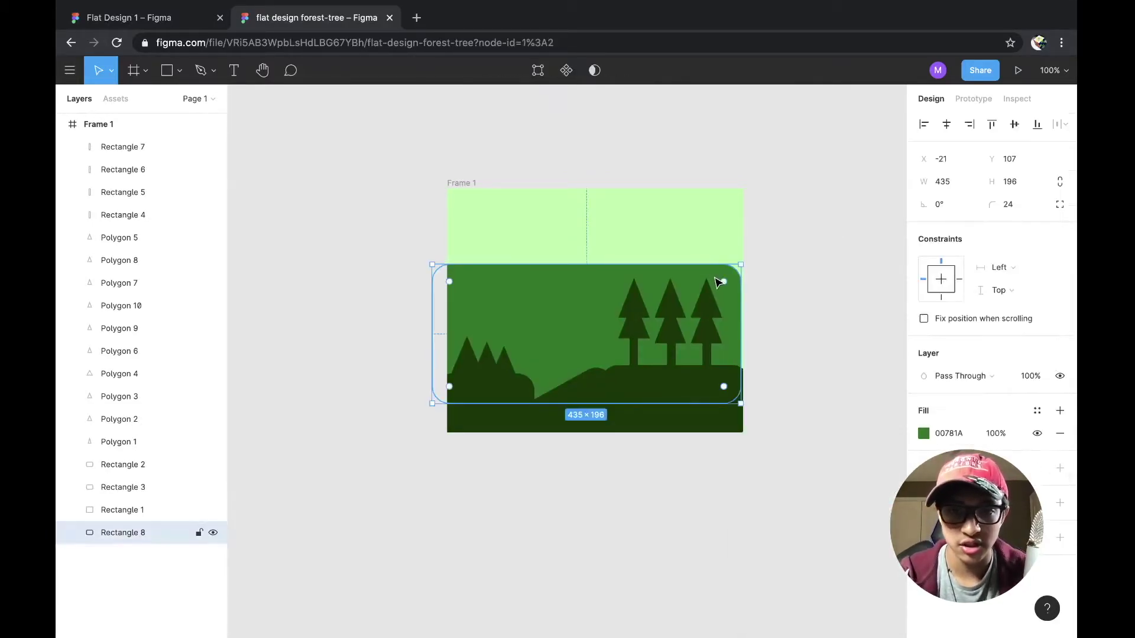
Widen the large back rectangle past both sides of the frame to about 483 wide, starting at X -48
drag(736, 307, 756, 308)
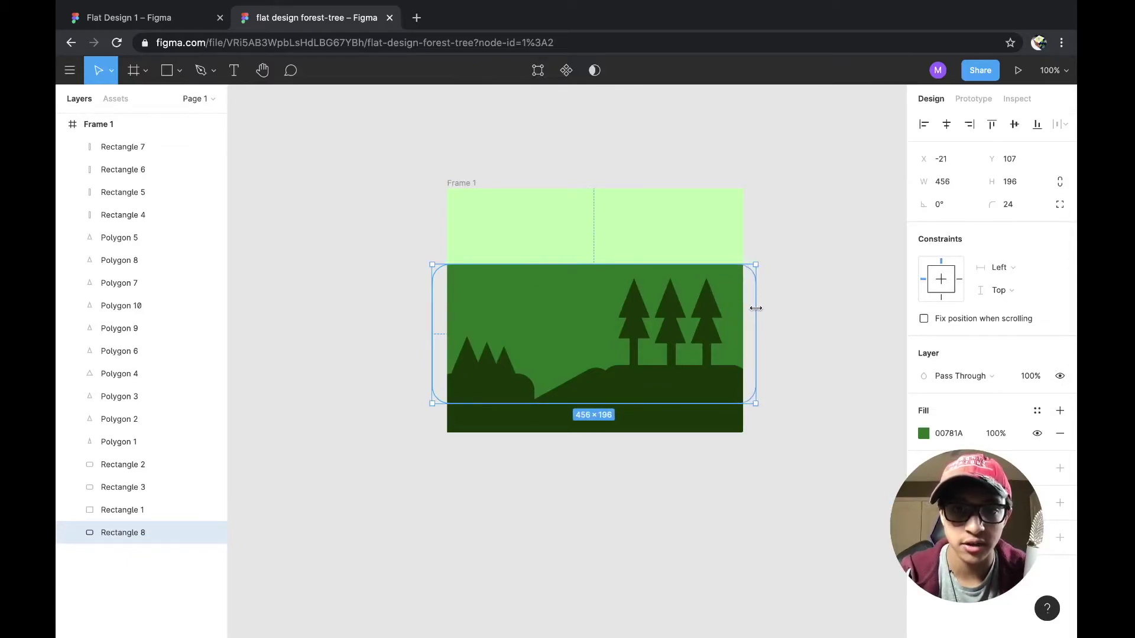
mouse_move(428, 330)
mouse_down()
mouse_move(400, 327)
mouse_move(412, 327)
mouse_up()
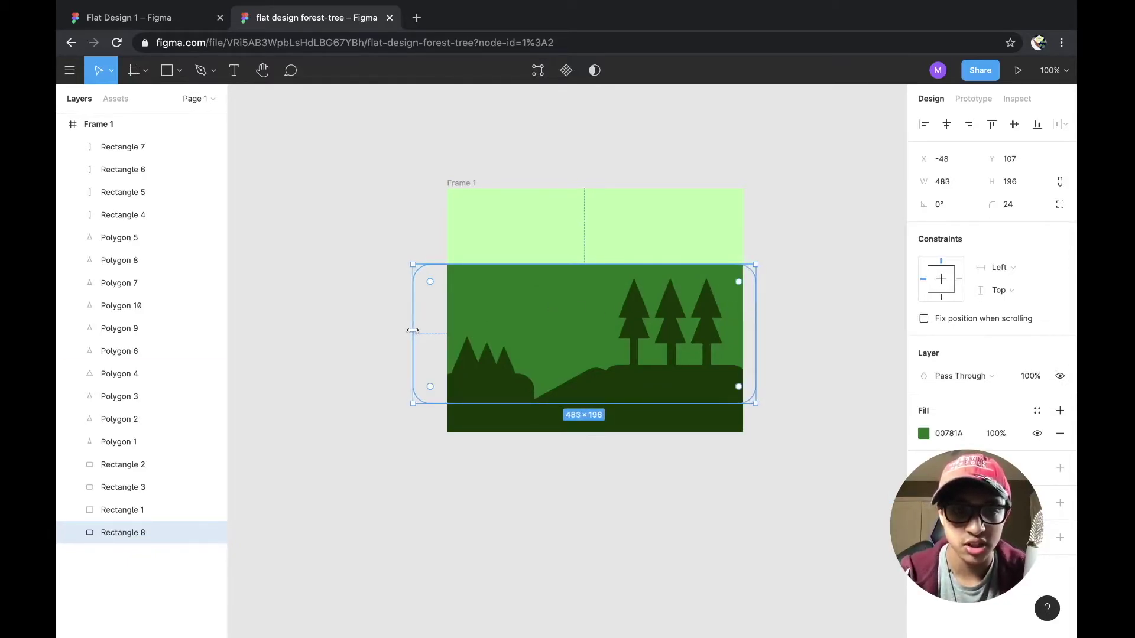
click(357, 338)
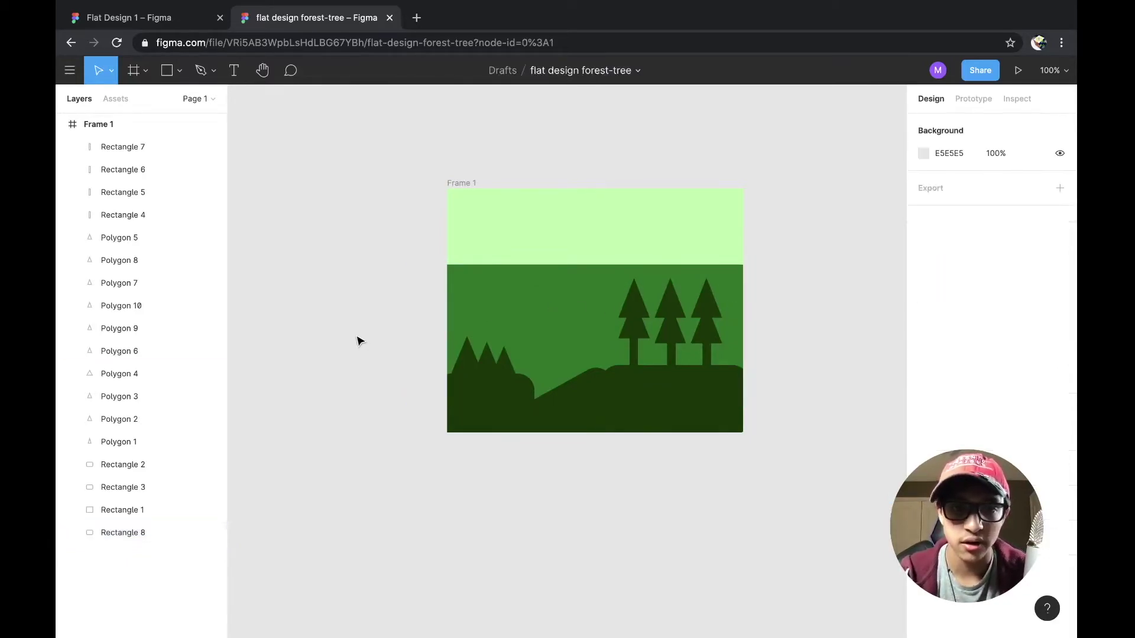
Compare with the Flat Design 1 reference and lower the large mid-green rectangle to about X -45, Y 179
click(140, 13)
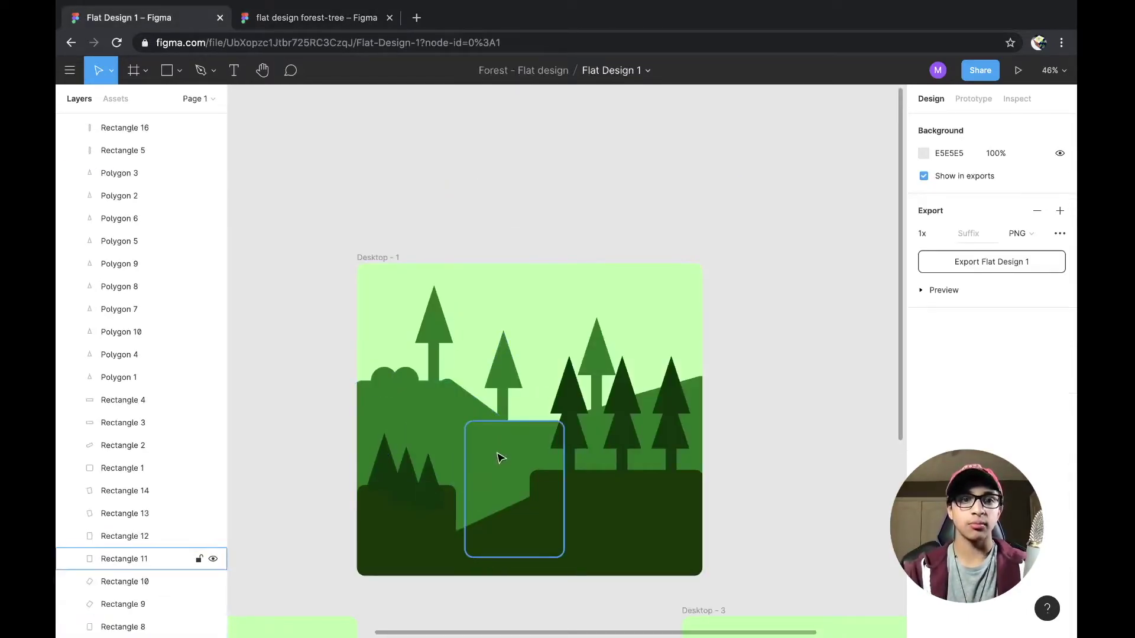
click(304, 18)
click(613, 321)
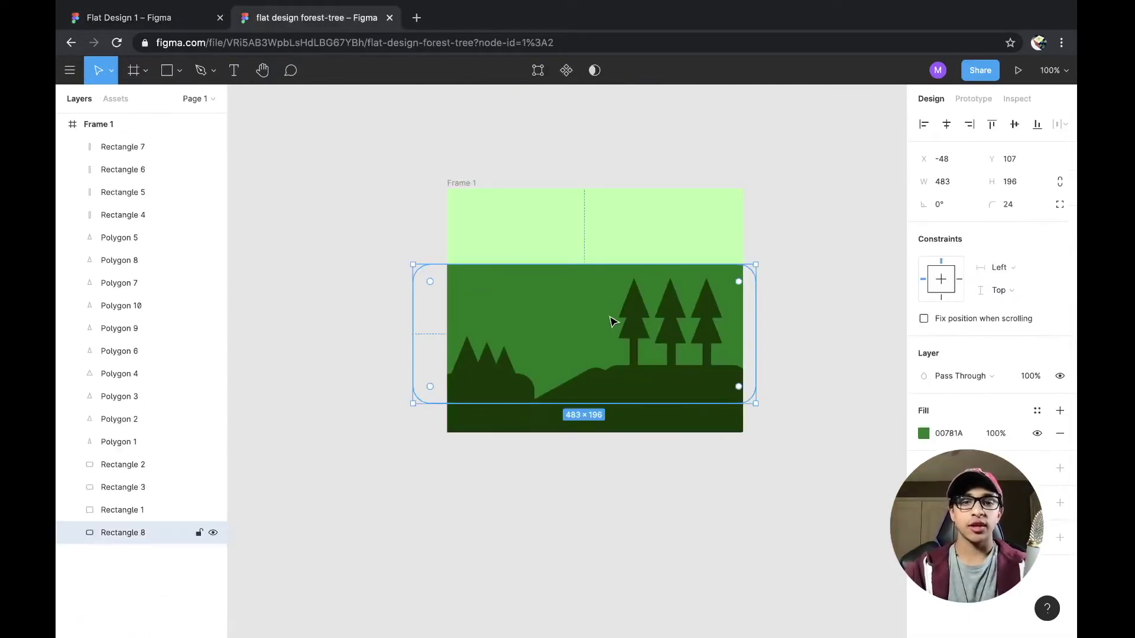
click(142, 18)
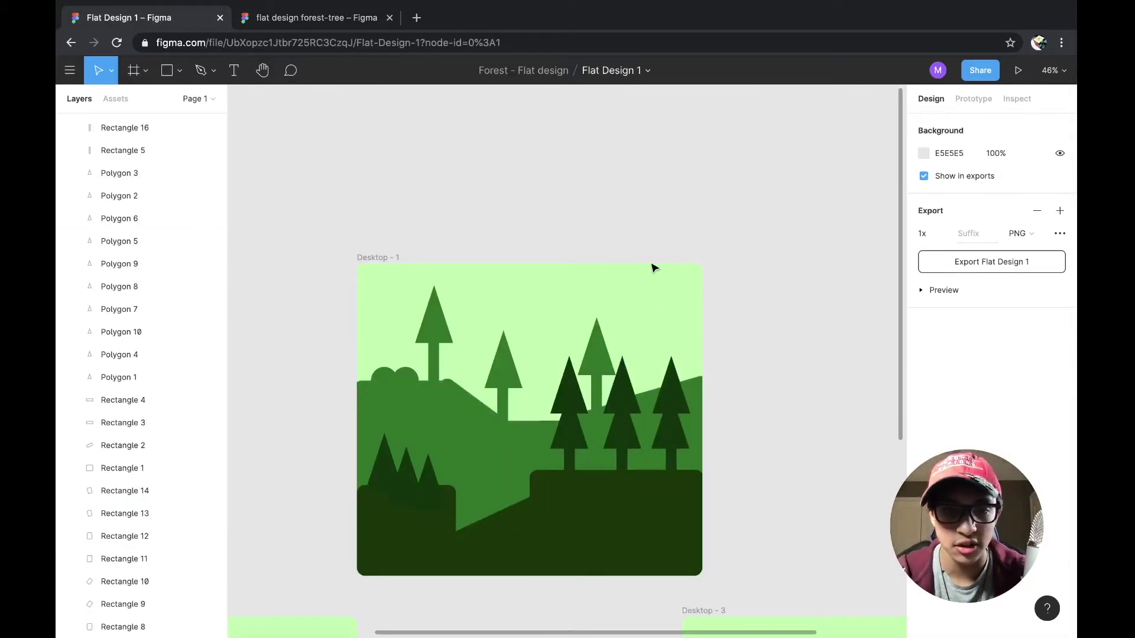
click(291, 7)
drag(562, 321, 565, 355)
click(68, 19)
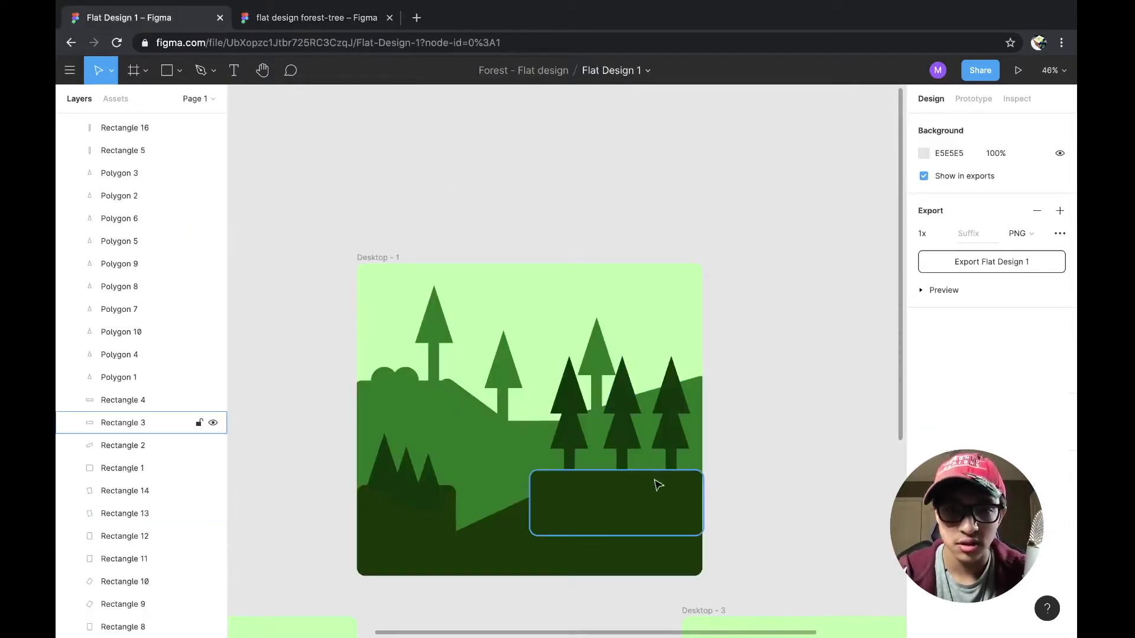
click(321, 20)
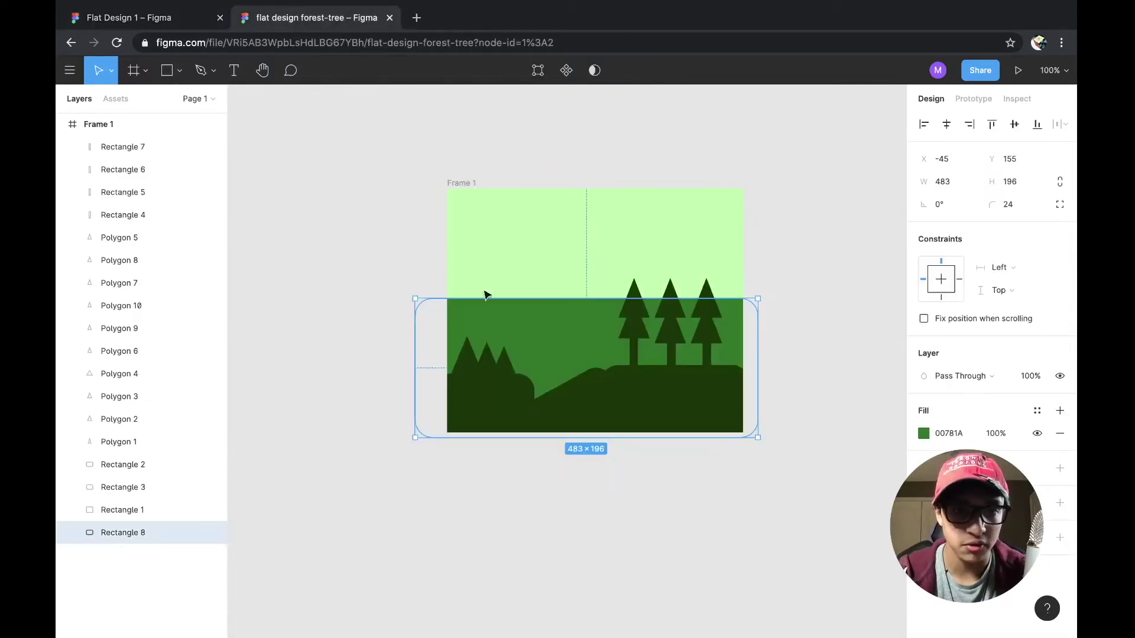
drag(560, 345, 560, 362)
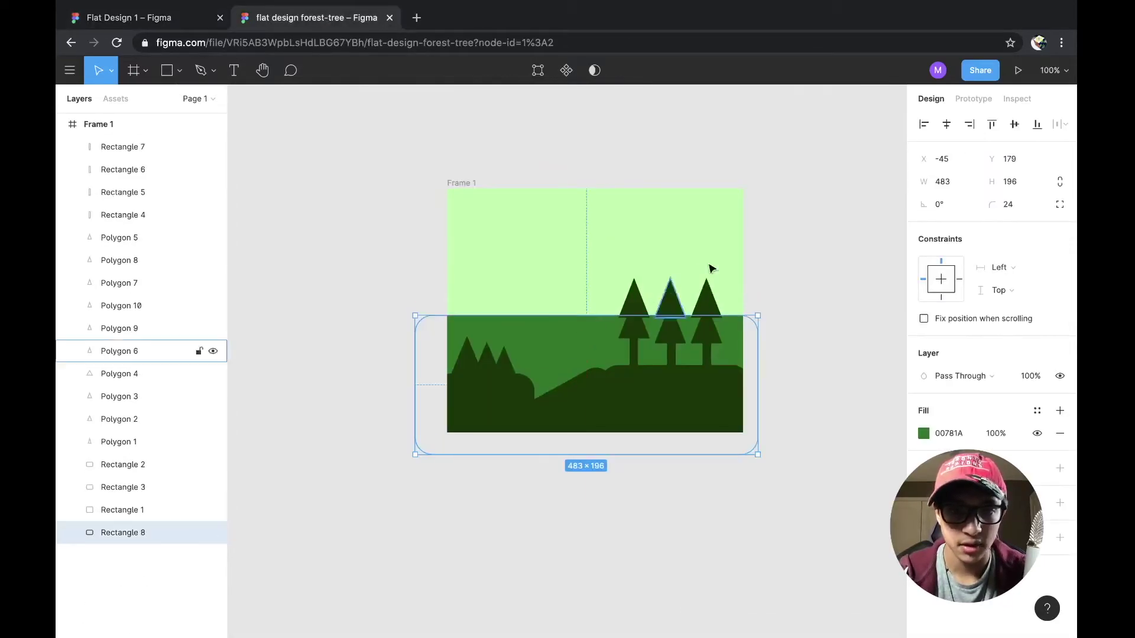
click(805, 264)
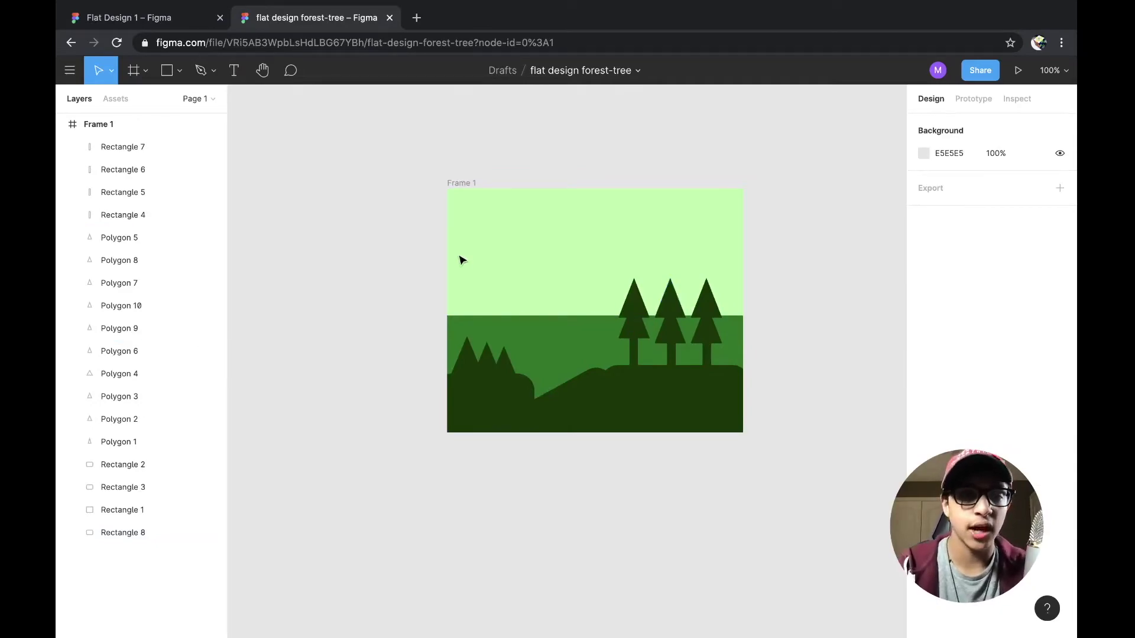
After viewing the Flat Design 1 reference, duplicate the left dark ground block and move the copy up to about X -17, Y 91
click(68, 8)
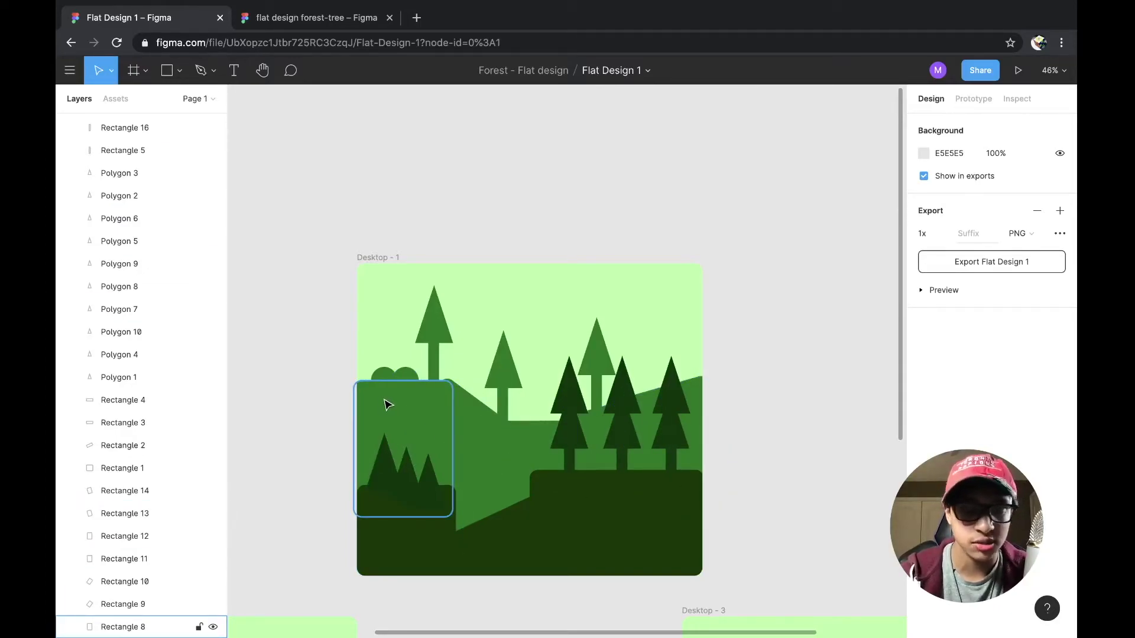
click(290, 18)
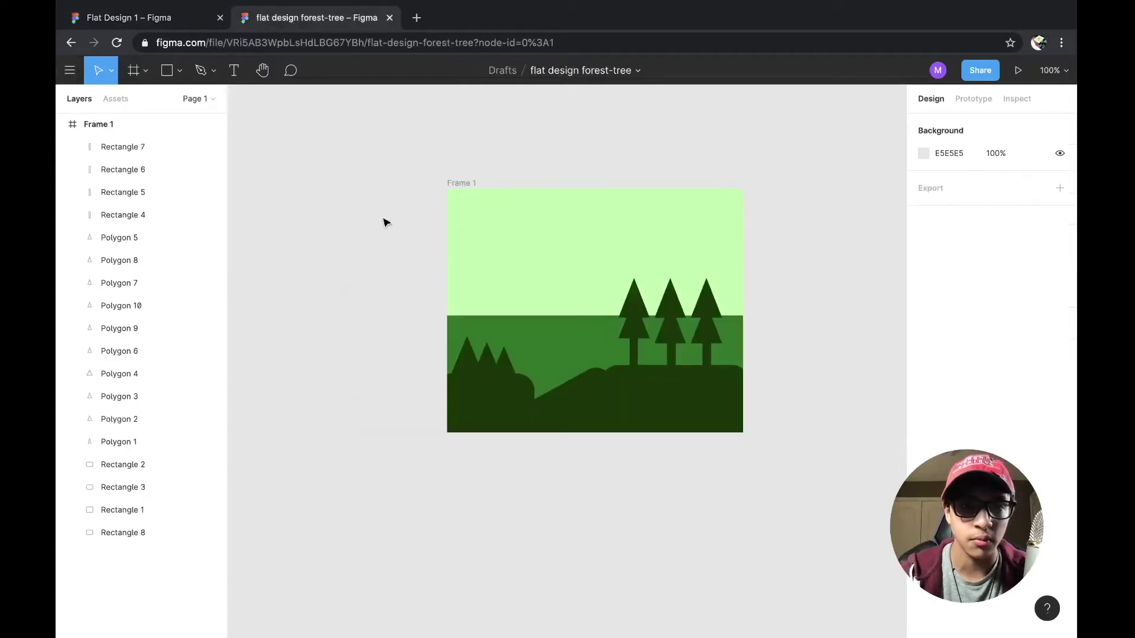
click(512, 412)
key(ctrl+c)
key(ctrl+v)
drag(512, 413, 538, 333)
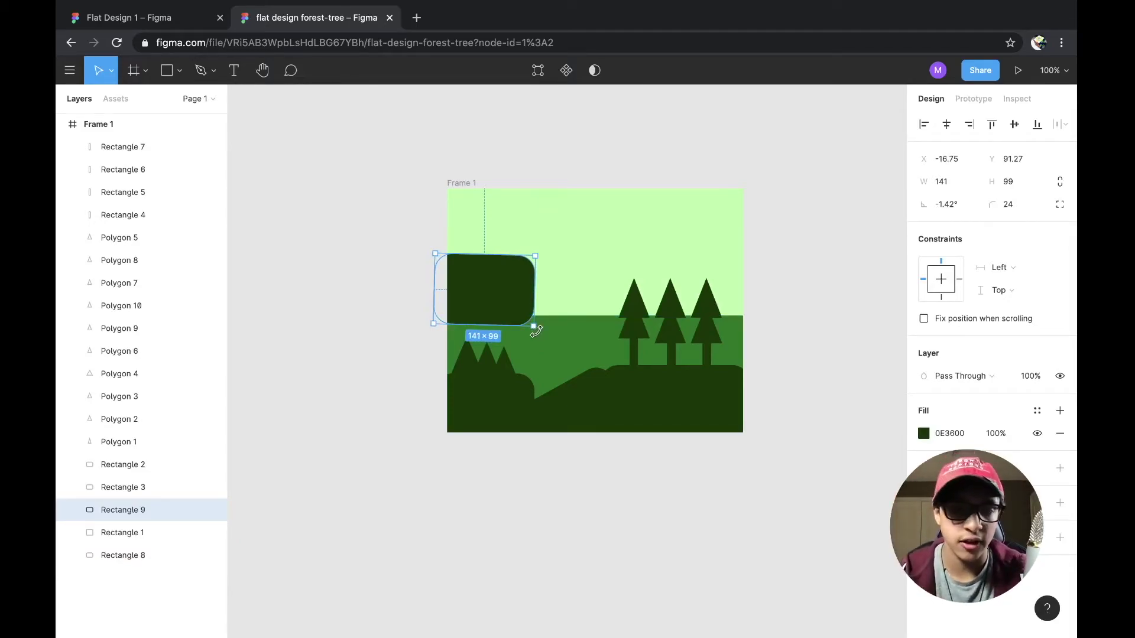
Try rotating the copied block to about -36°, filling it with green 00781A and placing it near X 1, Y 108 as a sloped hill
drag(536, 331, 503, 348)
drag(471, 299, 482, 315)
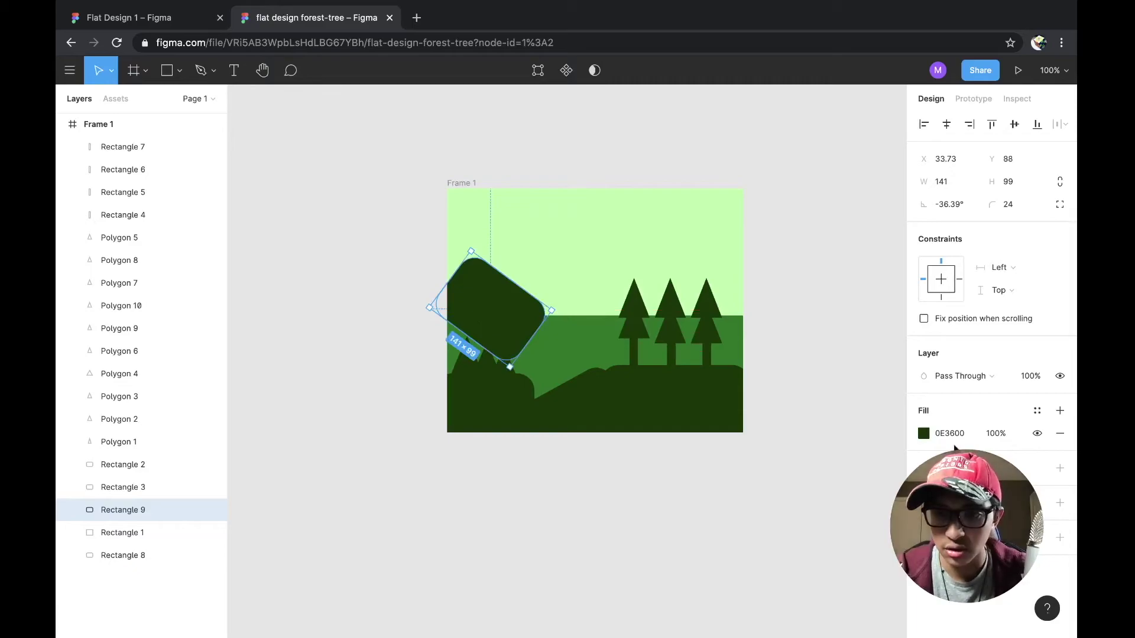
click(924, 434)
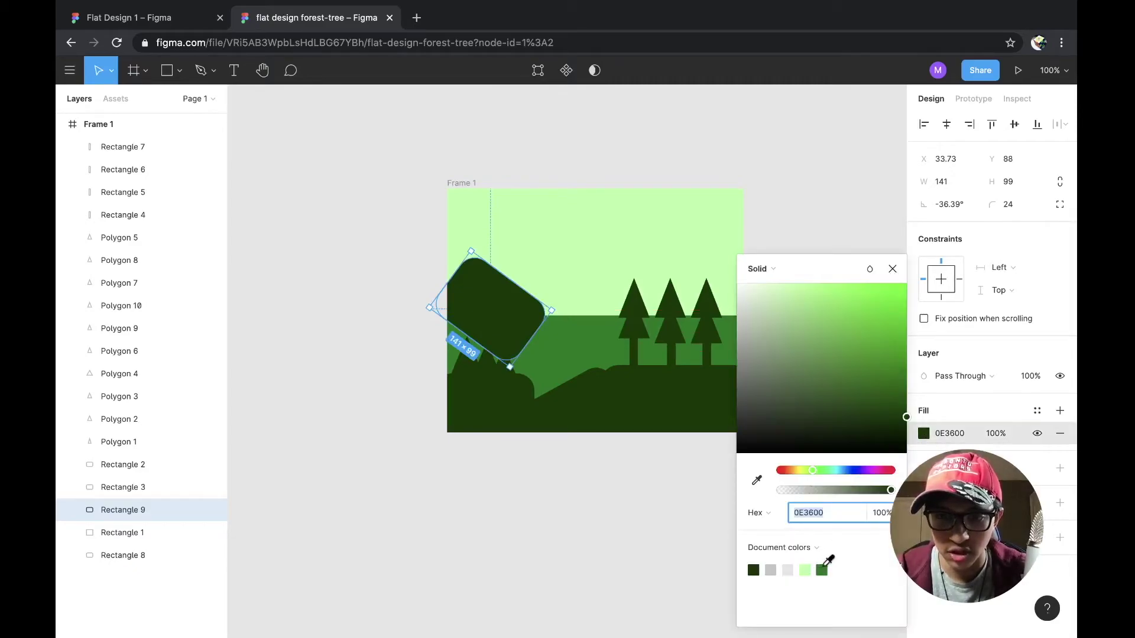
click(822, 570)
click(644, 580)
drag(482, 291, 462, 300)
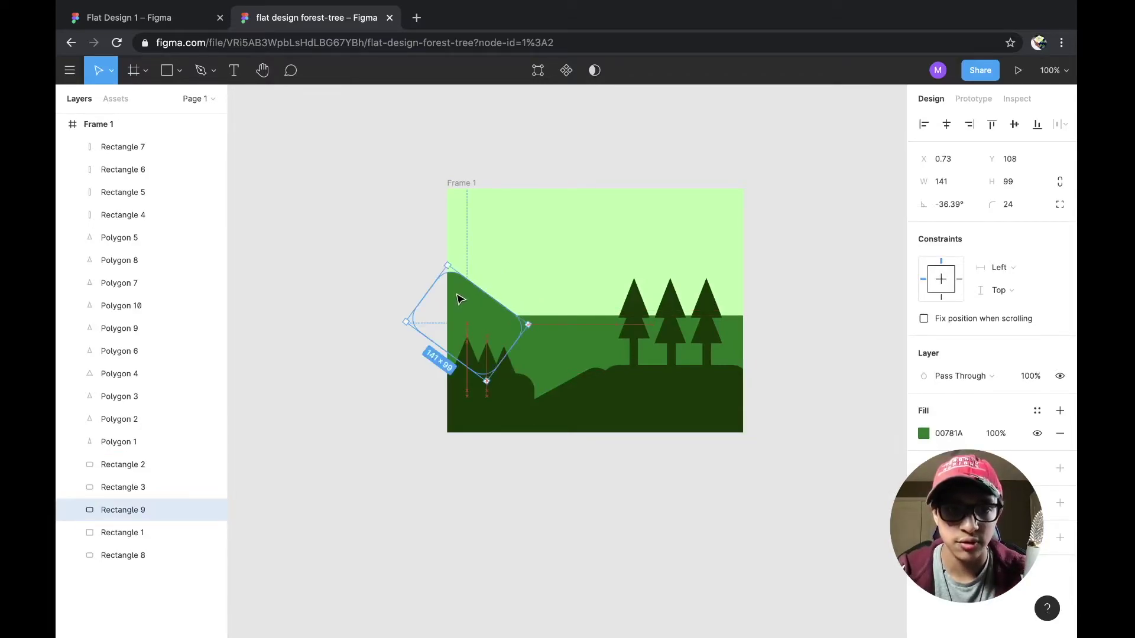
click(324, 355)
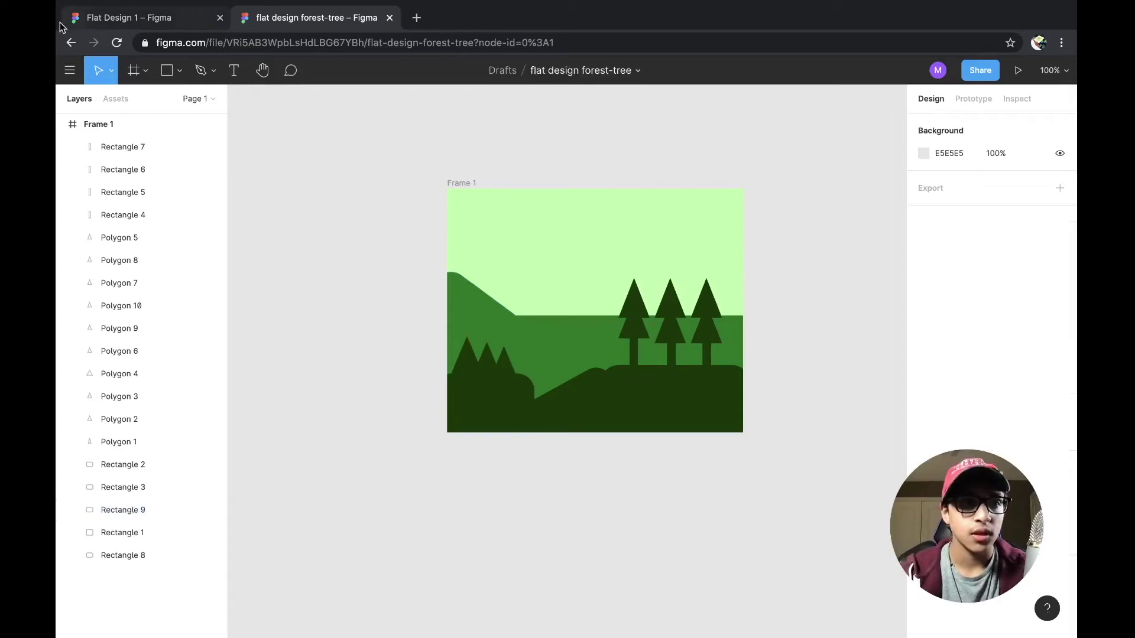
Check the Flat Design 1 reference and undo the copied block's steep rotation, green fill and repositioning
click(201, 18)
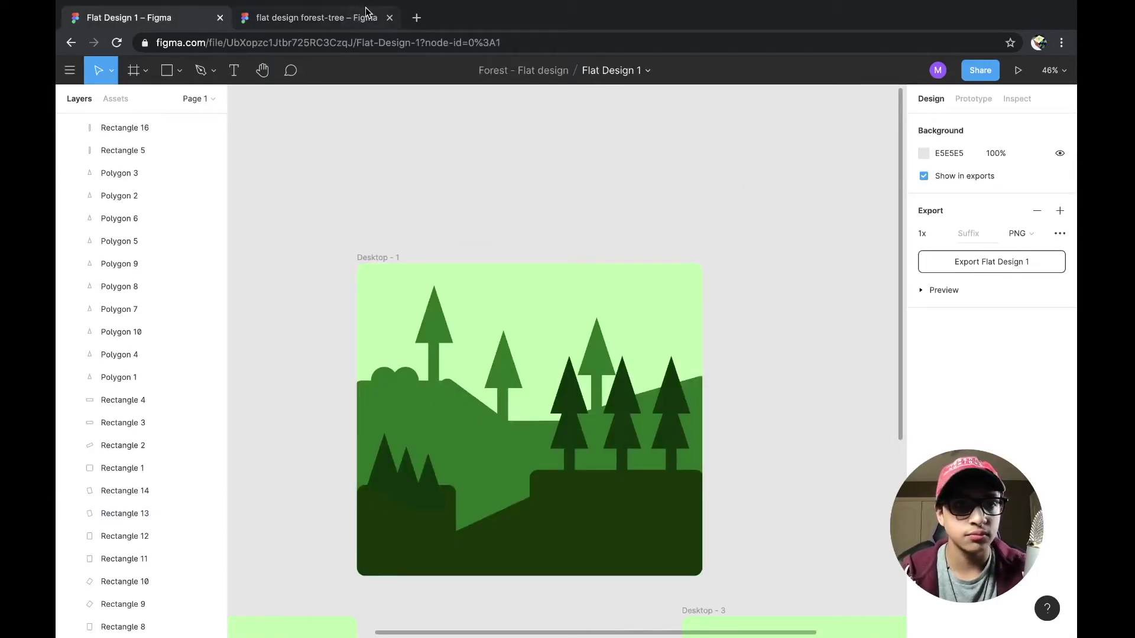
click(297, 20)
click(460, 289)
key(Escape)
click(501, 305)
key(Escape)
click(520, 304)
drag(519, 303, 528, 305)
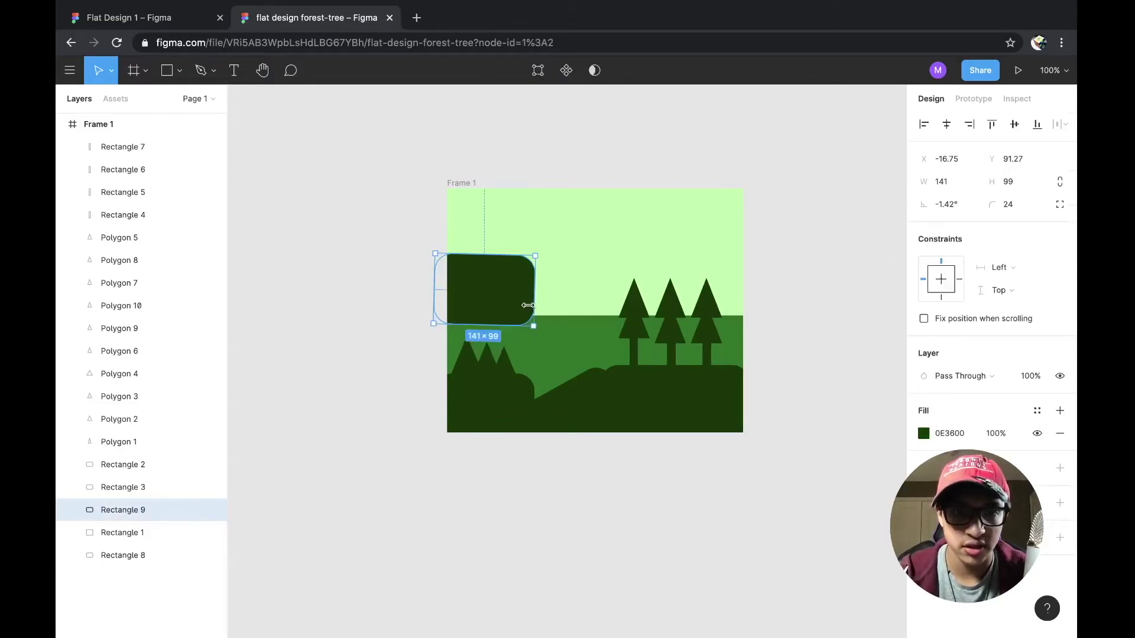
Fill the copied block above the left trees with the document's mid-green 00781A
click(924, 433)
click(823, 570)
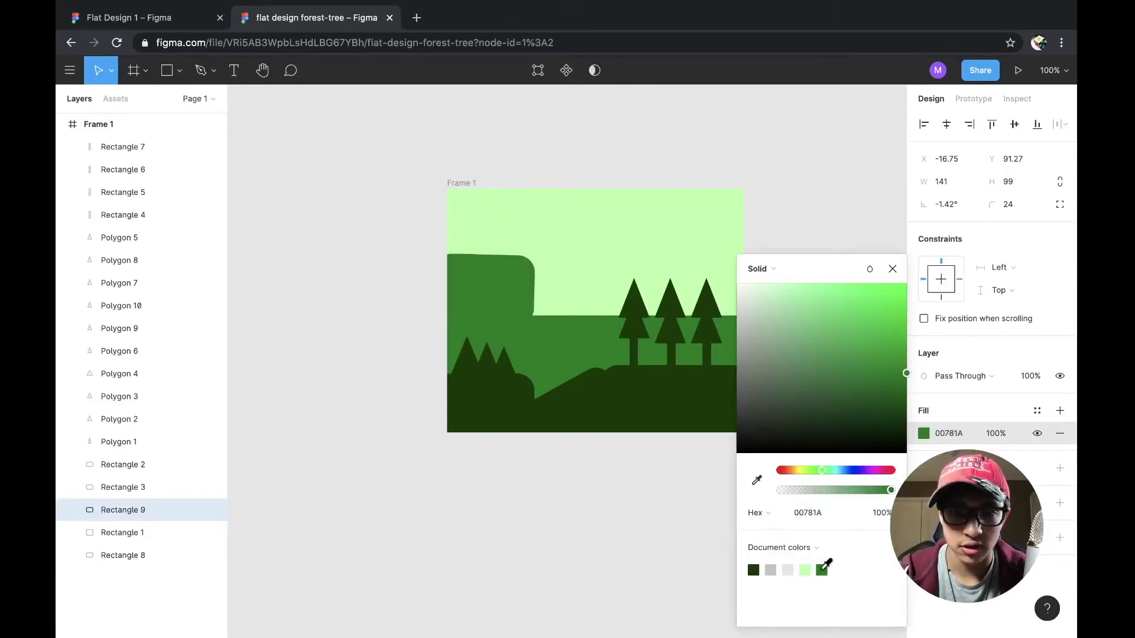
click(560, 537)
Set the mid-green block's rotation to 0° and move it to about X -18, Y 102
click(479, 311)
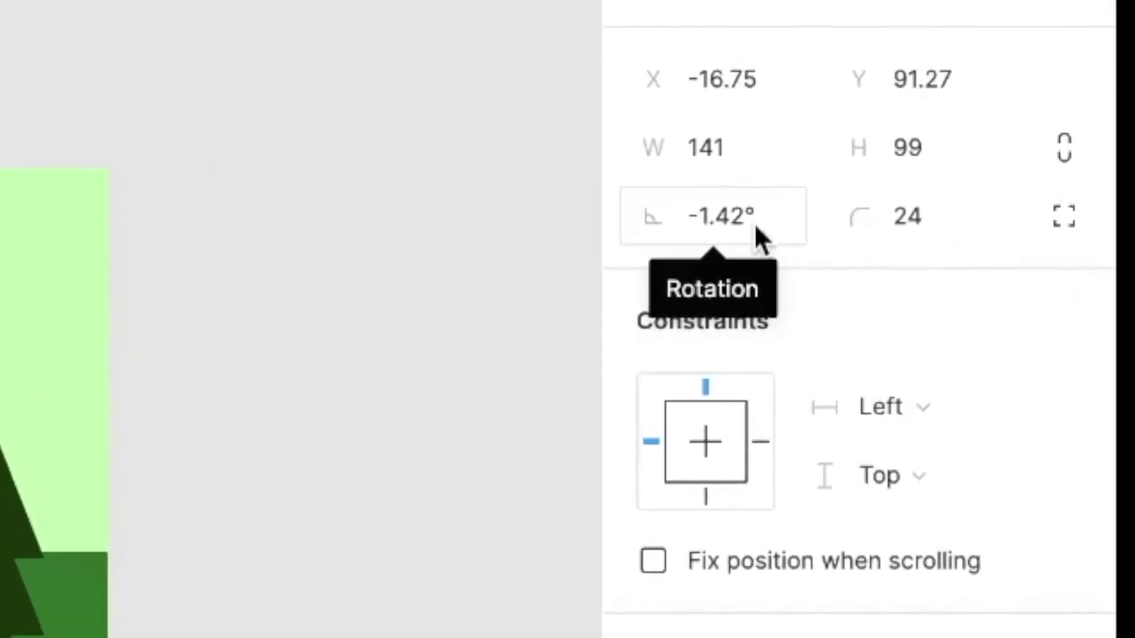
click(739, 341)
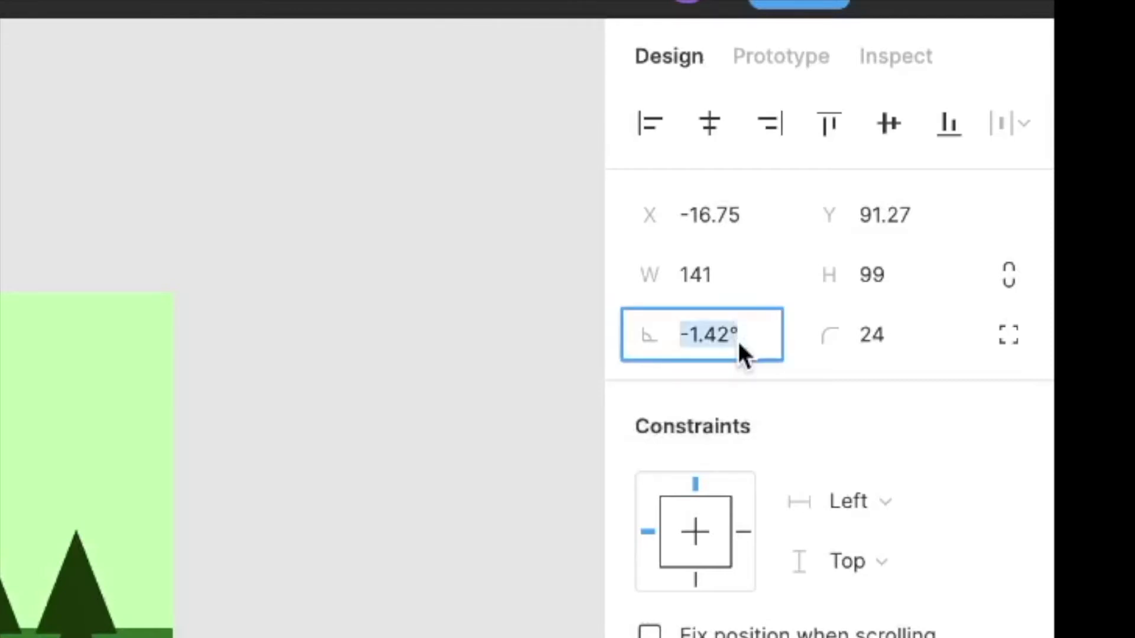
key(BackSpace)
text(0)
key(Return)
click(338, 372)
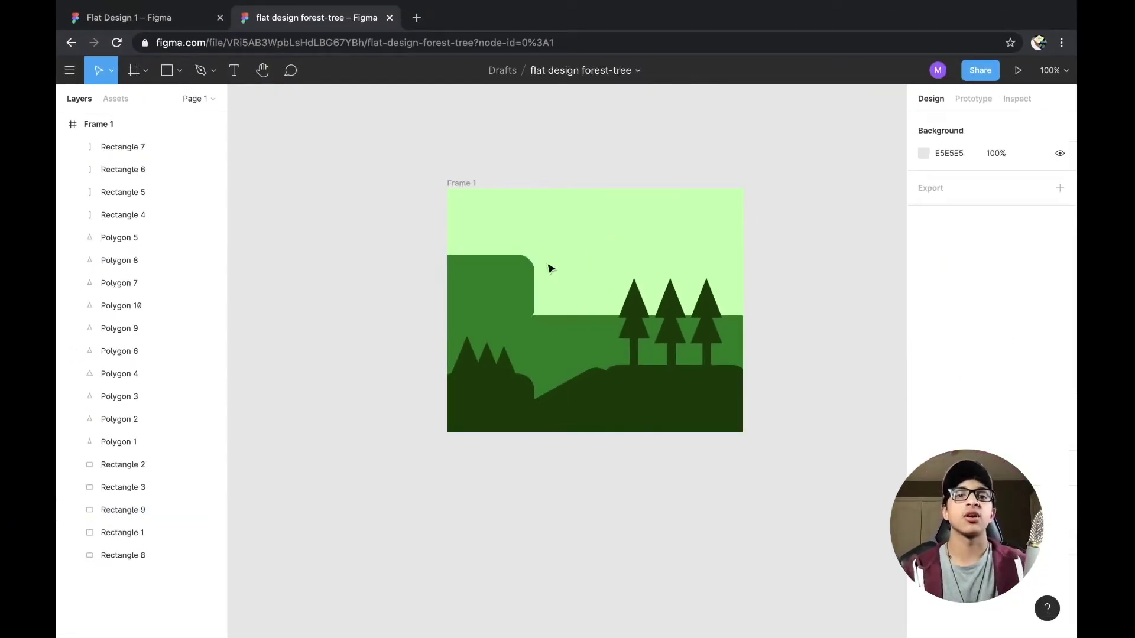
drag(481, 278, 486, 283)
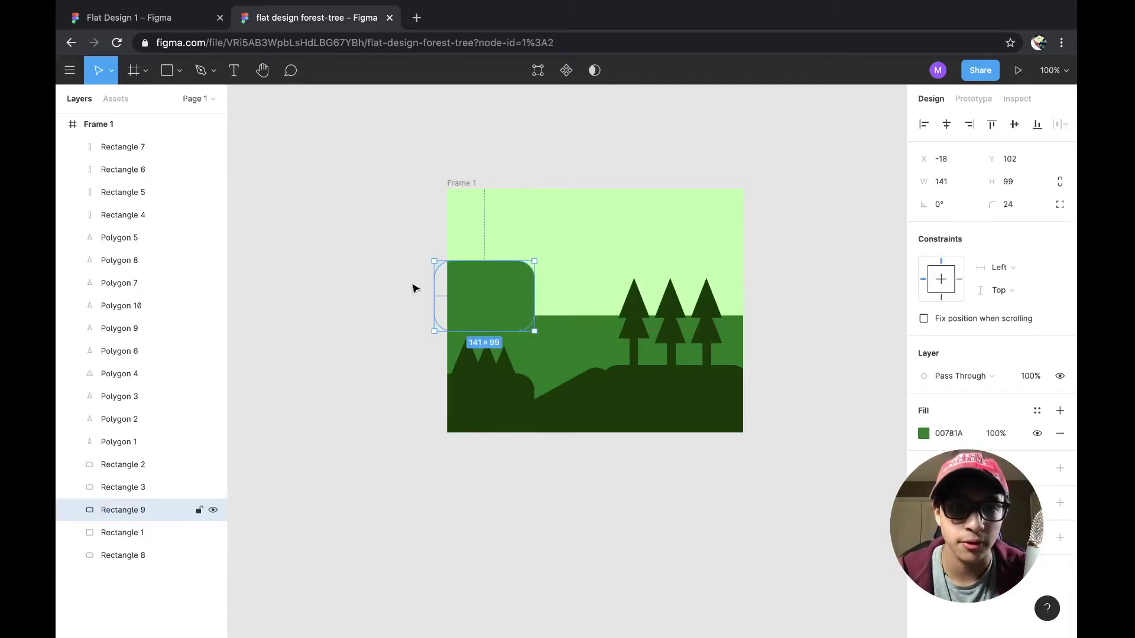
click(299, 298)
After viewing the Flat Design 1 reference, duplicate the upper-left mid-green block and place the copy at about X 38, Y 138
mouse_move(157, 5)
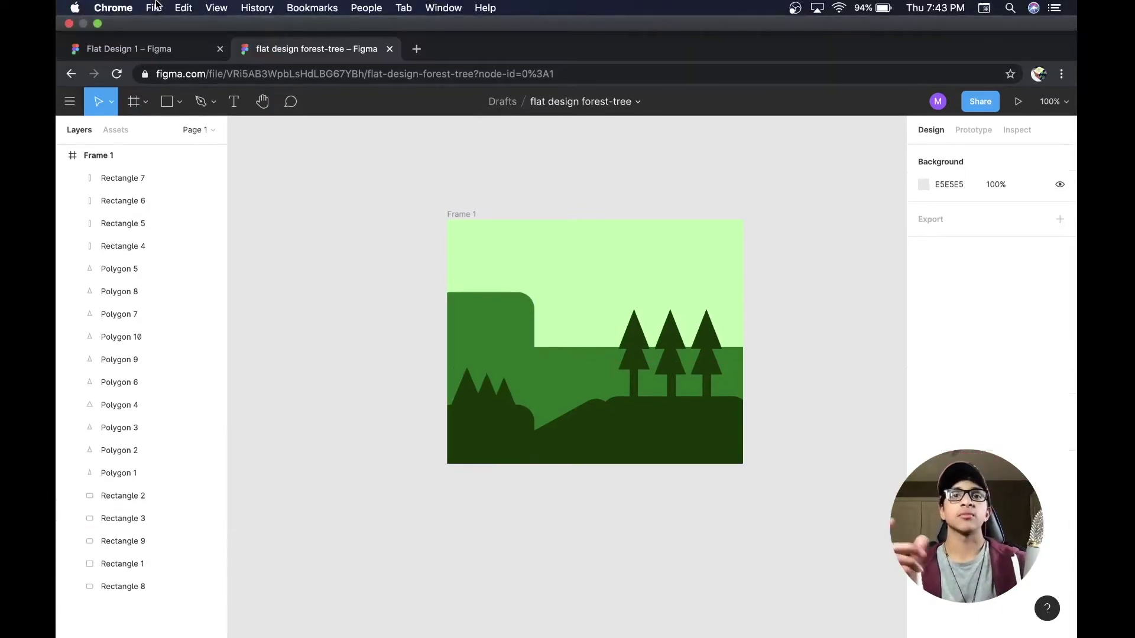
click(79, 15)
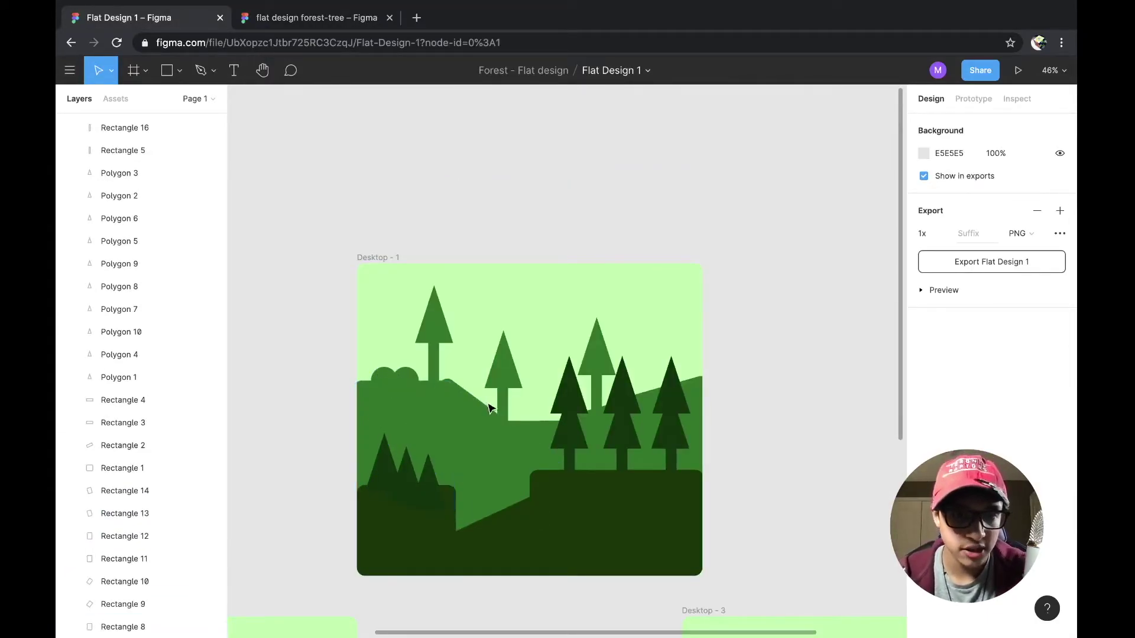
click(294, 12)
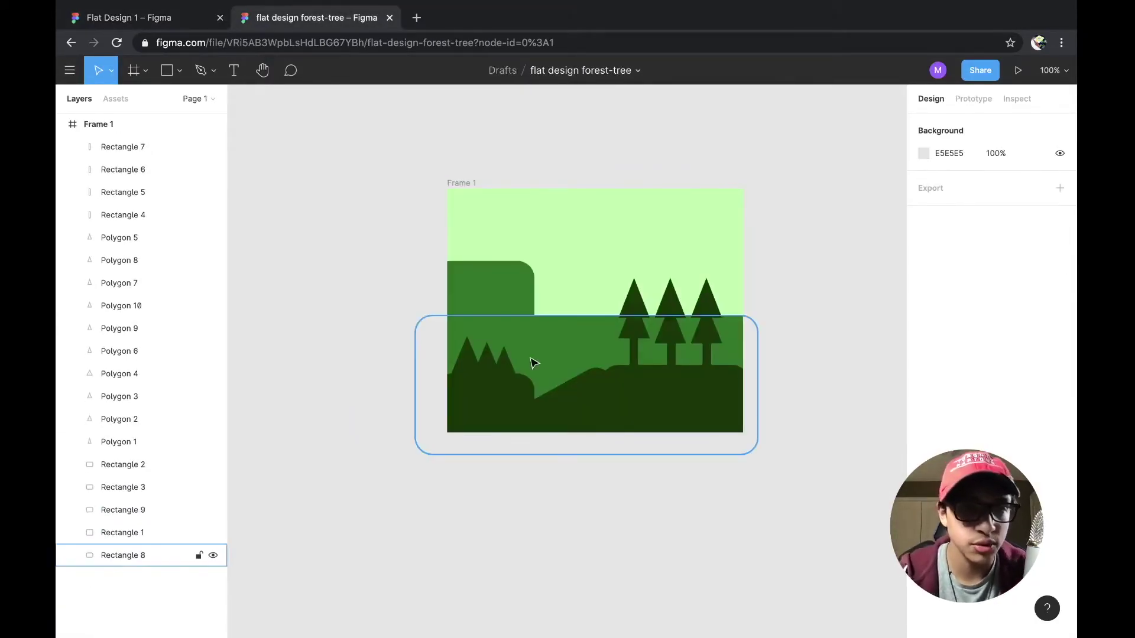
click(502, 300)
drag(501, 298, 542, 329)
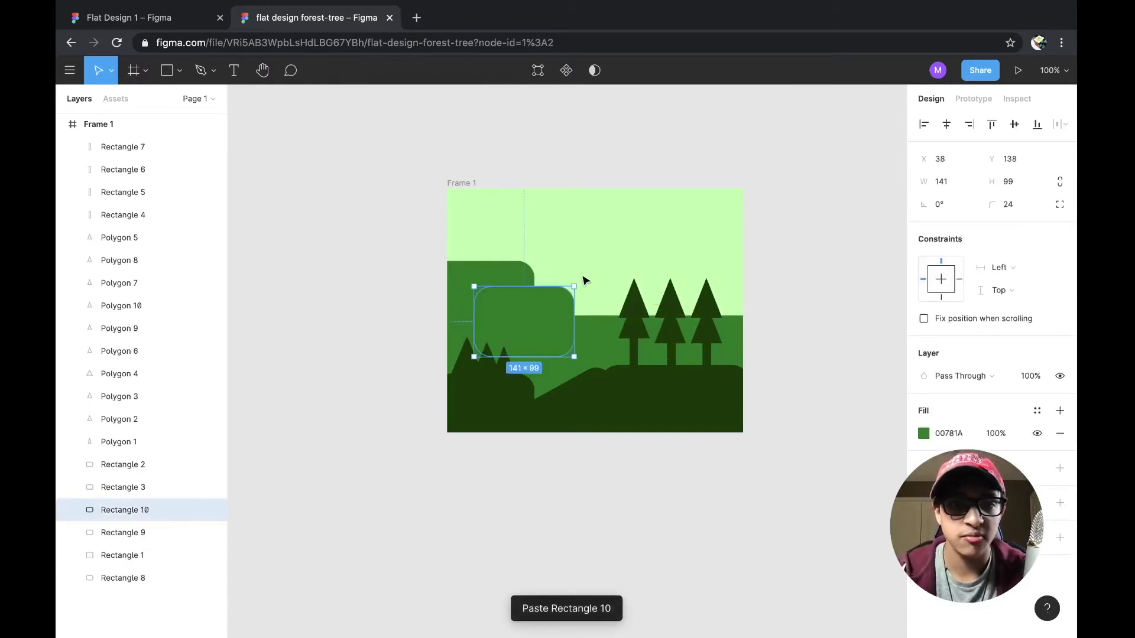
Rotate the copy to about -54°, position it as the slope descending from the left hill block, and compare with the Flat Design 1 reference
drag(578, 284, 585, 340)
click(801, 202)
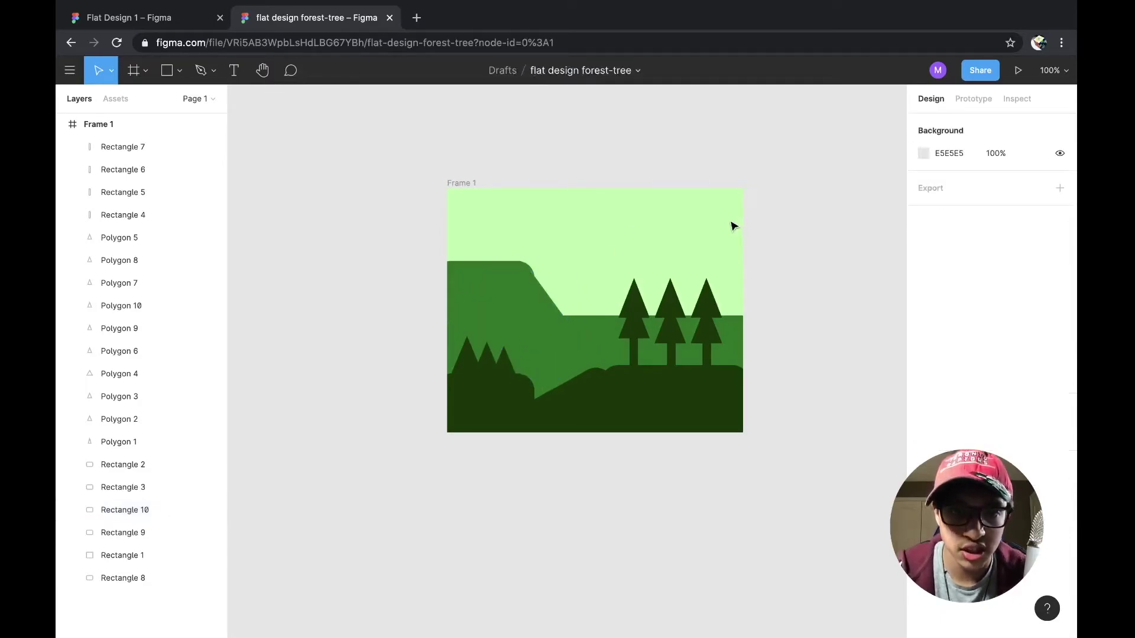
drag(519, 319, 524, 315)
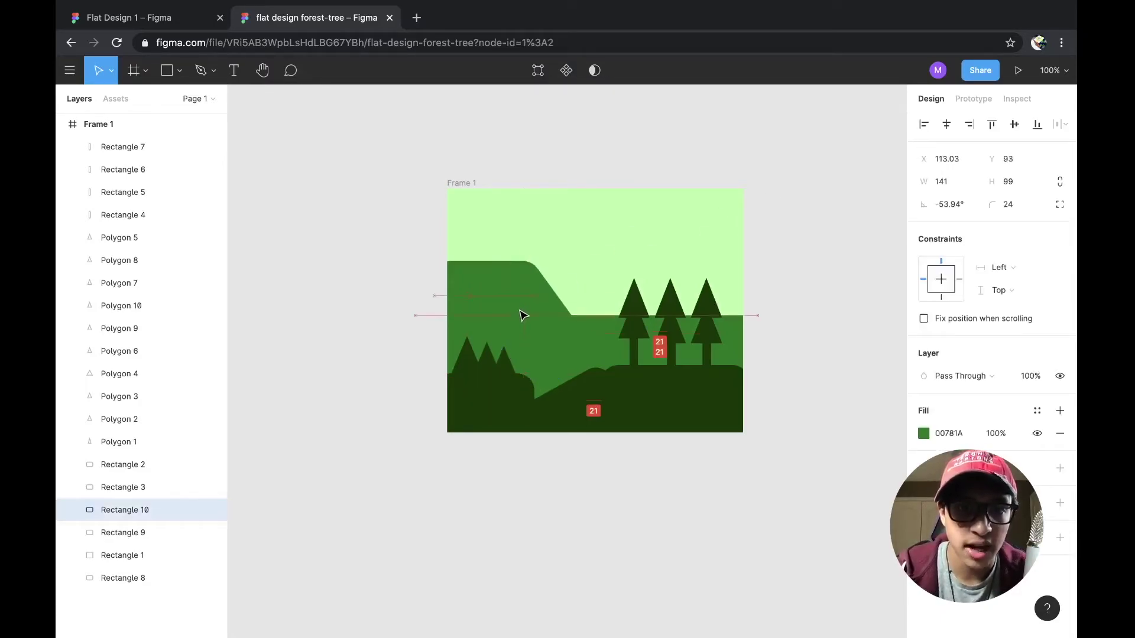
click(845, 284)
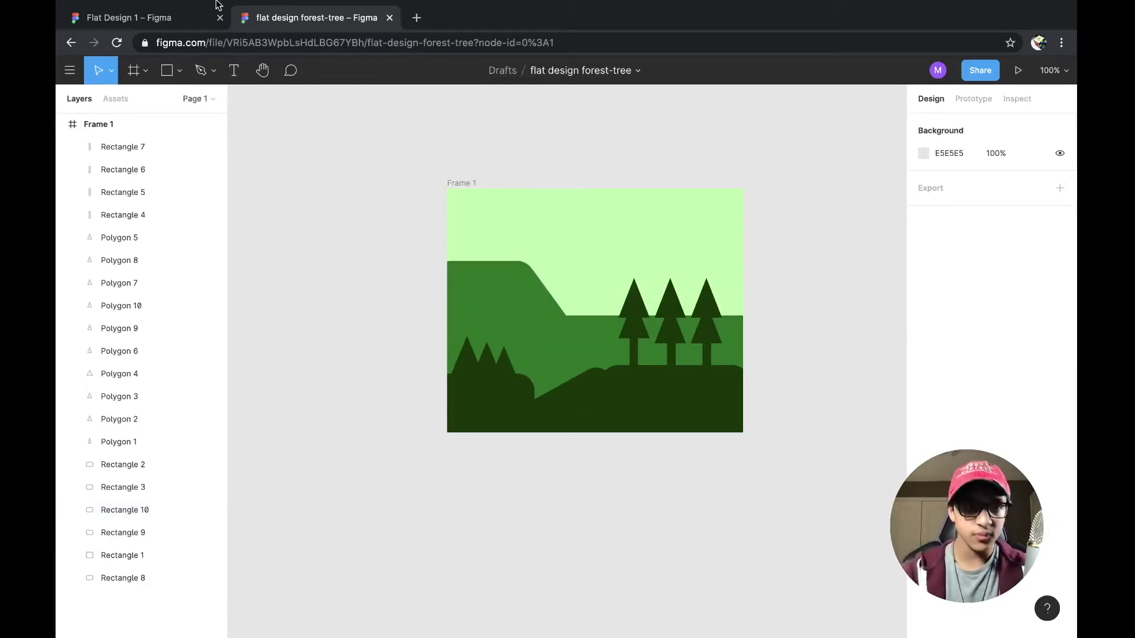
click(144, 11)
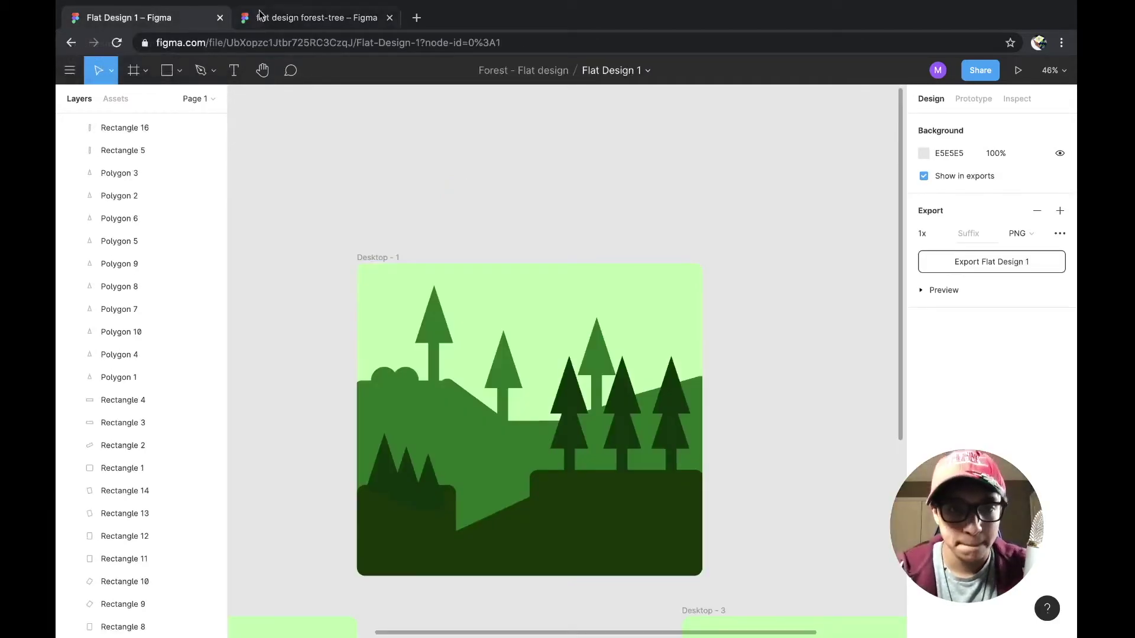
In the forest-tree file, paste a copy of the mid-green block at about X 161, Y 148 behind the three trees and check the reference
click(303, 22)
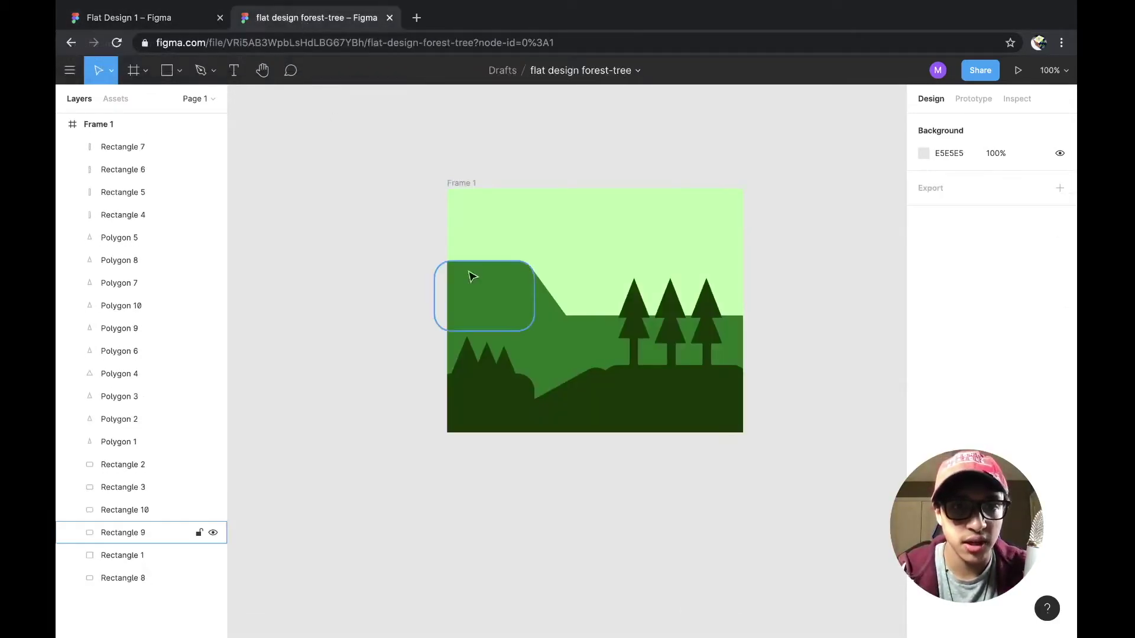
click(497, 278)
key(ctrl+v)
drag(497, 278, 628, 314)
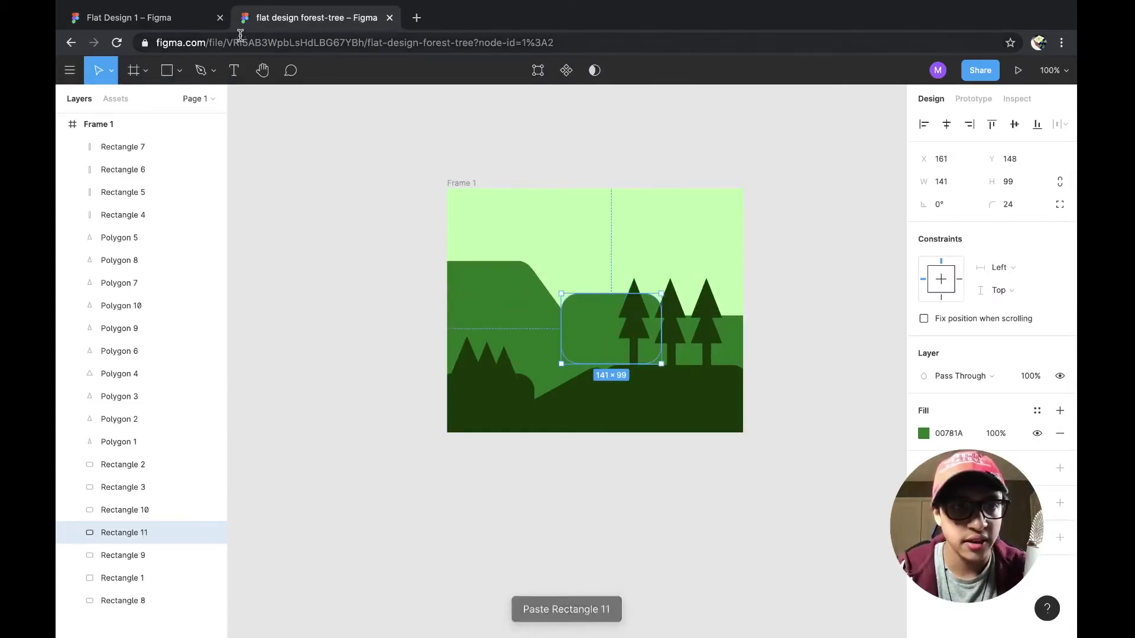
click(148, 18)
click(370, 15)
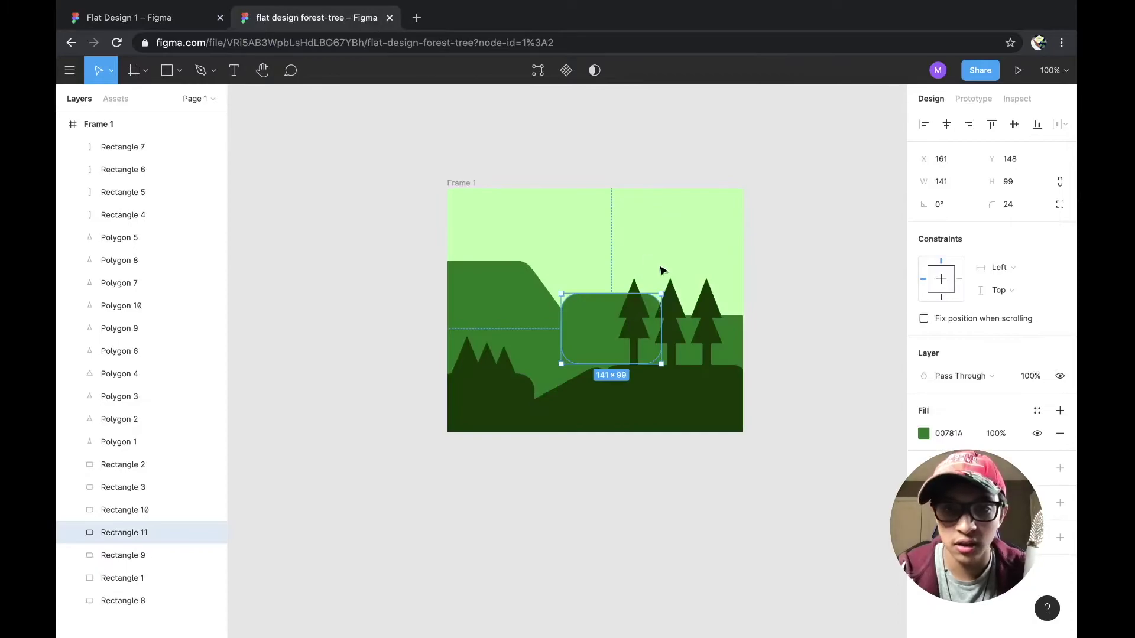
Paste another mid-green block near the frame's right edge, rotate it to about 21° and widen it to about 178 as a rising slope
key(ctrl+v)
drag(611, 334, 692, 317)
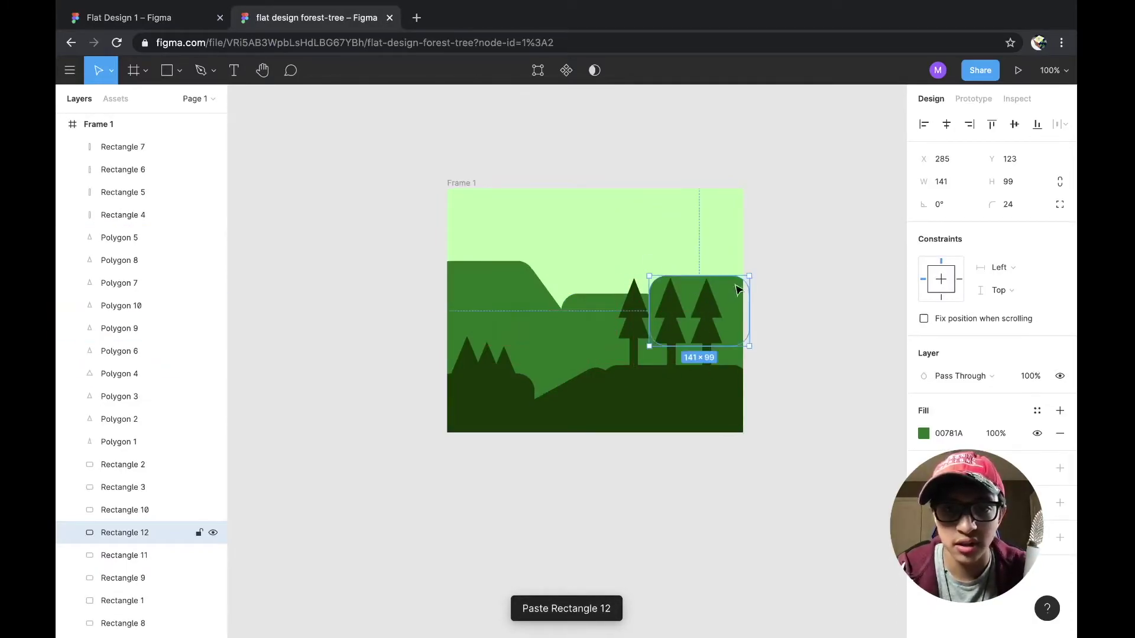
drag(748, 271, 745, 231)
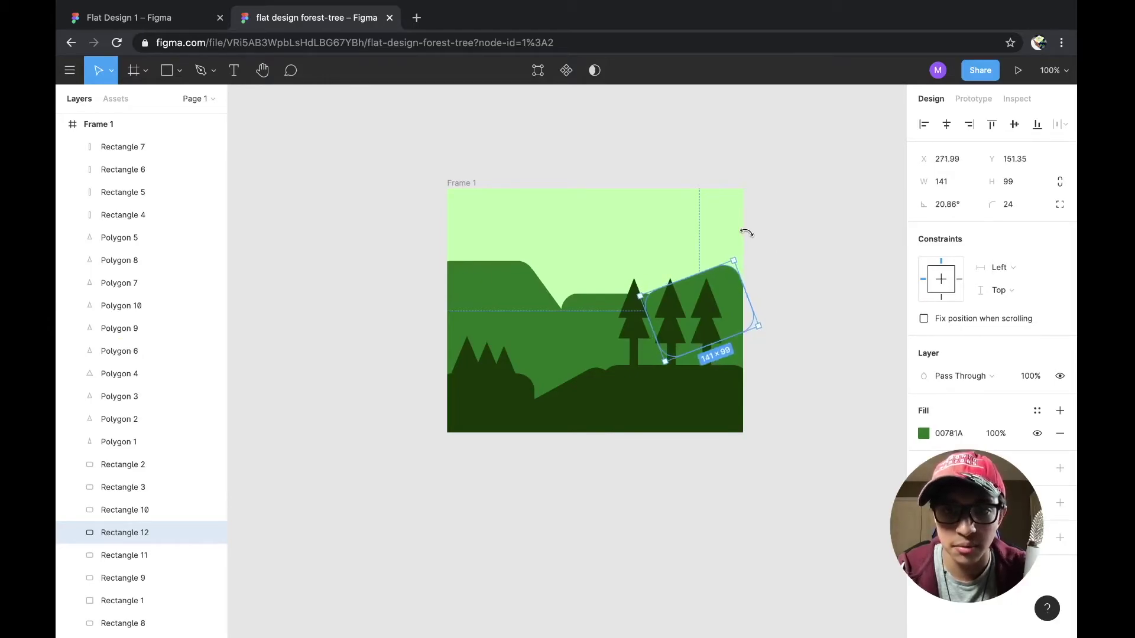
click(786, 244)
click(733, 302)
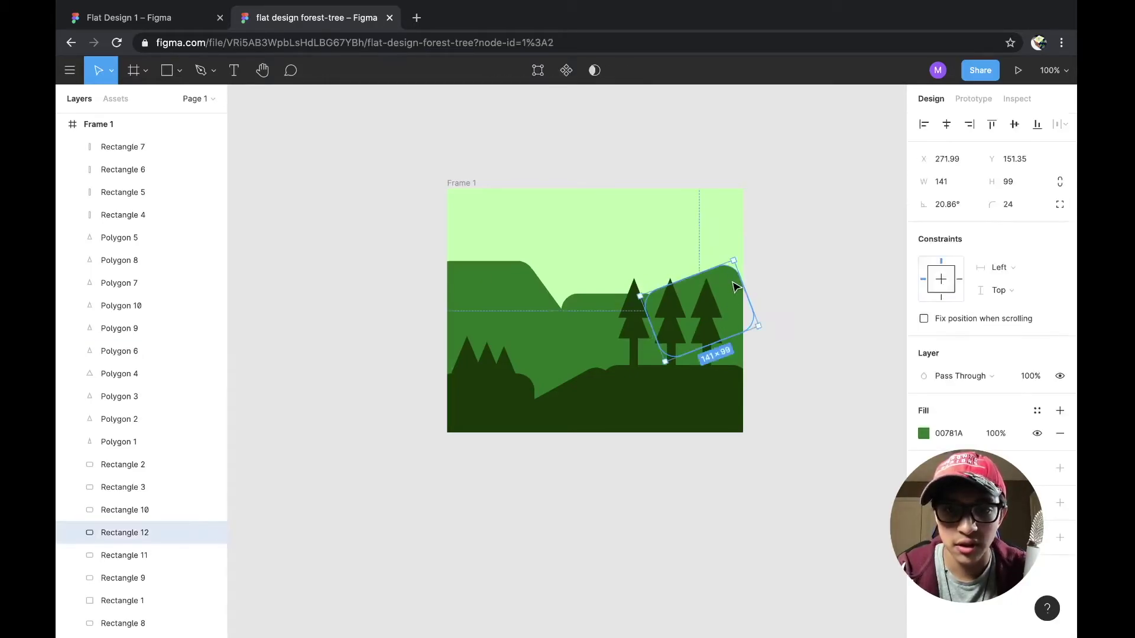
drag(740, 276, 762, 256)
click(846, 202)
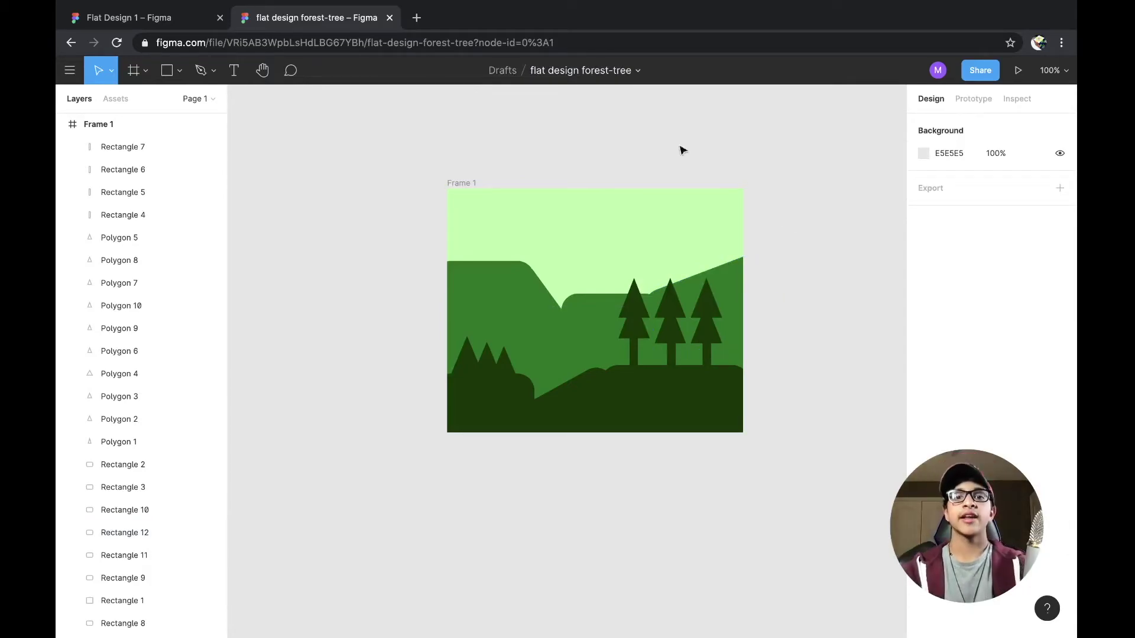
Widen the dark green ground block under the three trees to 235 and fix its position when scrolling
drag(618, 392, 578, 395)
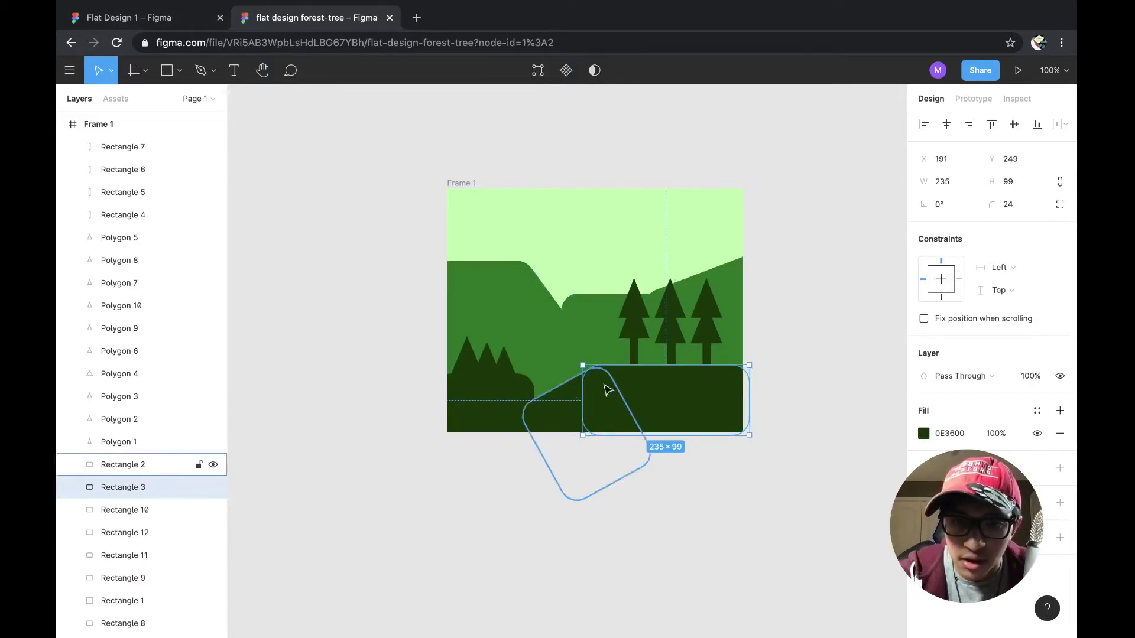
click(923, 319)
click(823, 308)
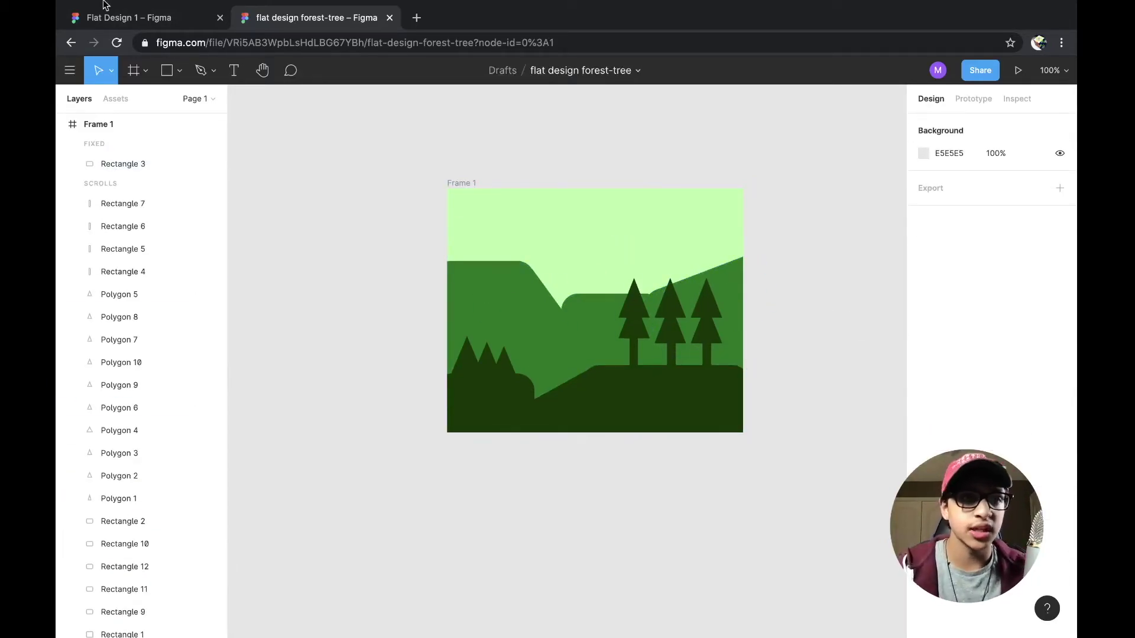
After checking the bush circles in the Flat Design 1 reference, draw a 28 × 28 ellipse on the left hill's top edge at about X 14, Y 88
click(109, 19)
click(310, 19)
click(178, 19)
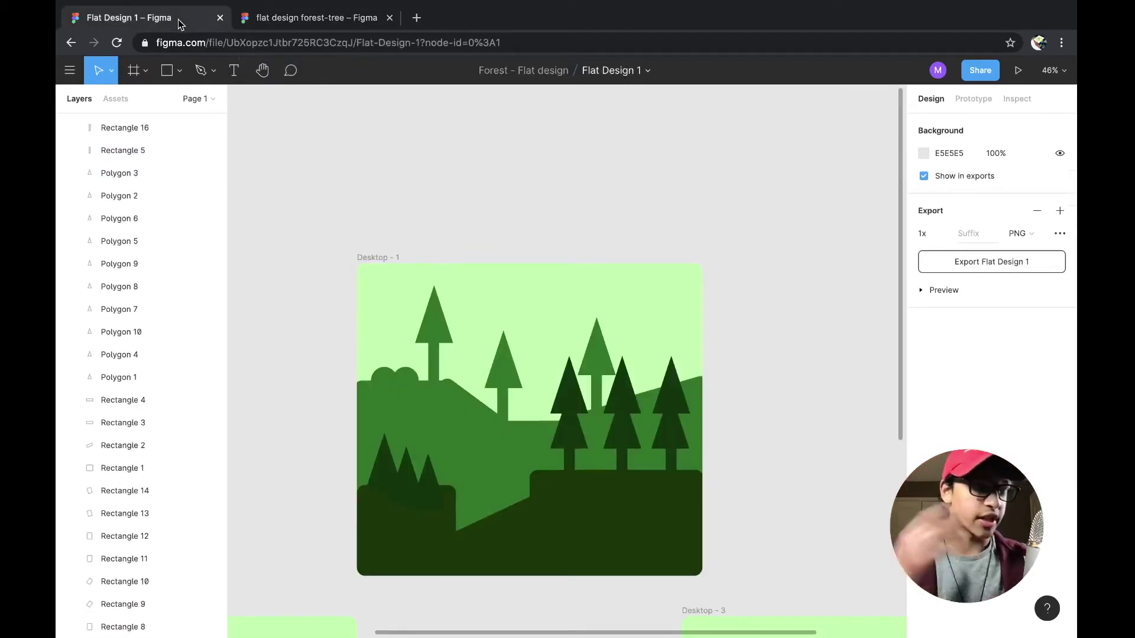
click(388, 377)
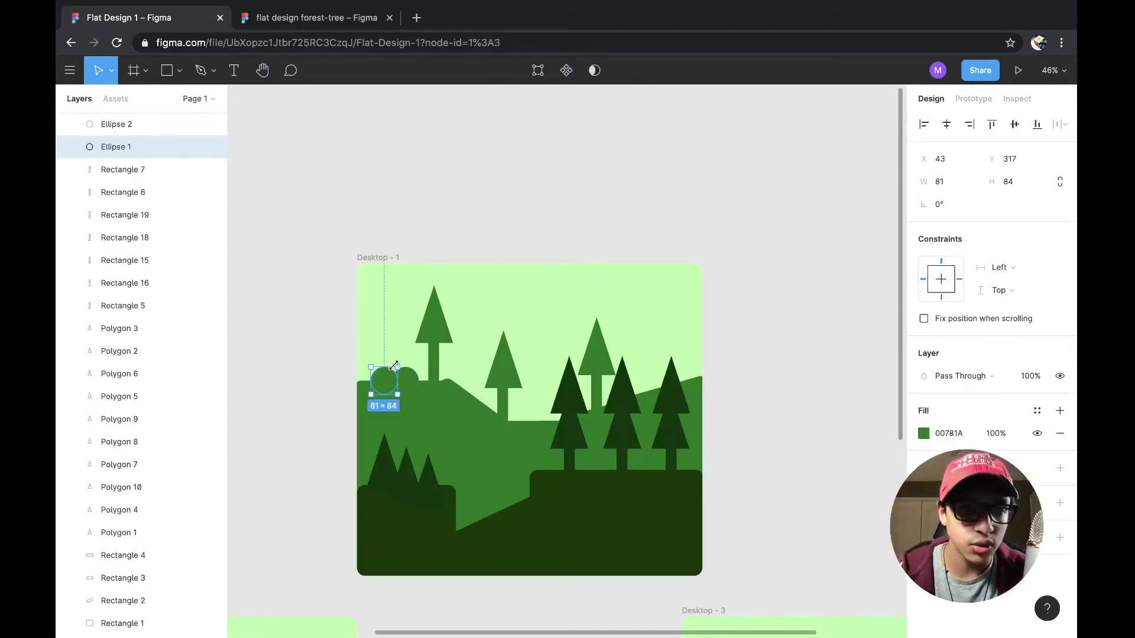
click(296, 112)
click(288, 7)
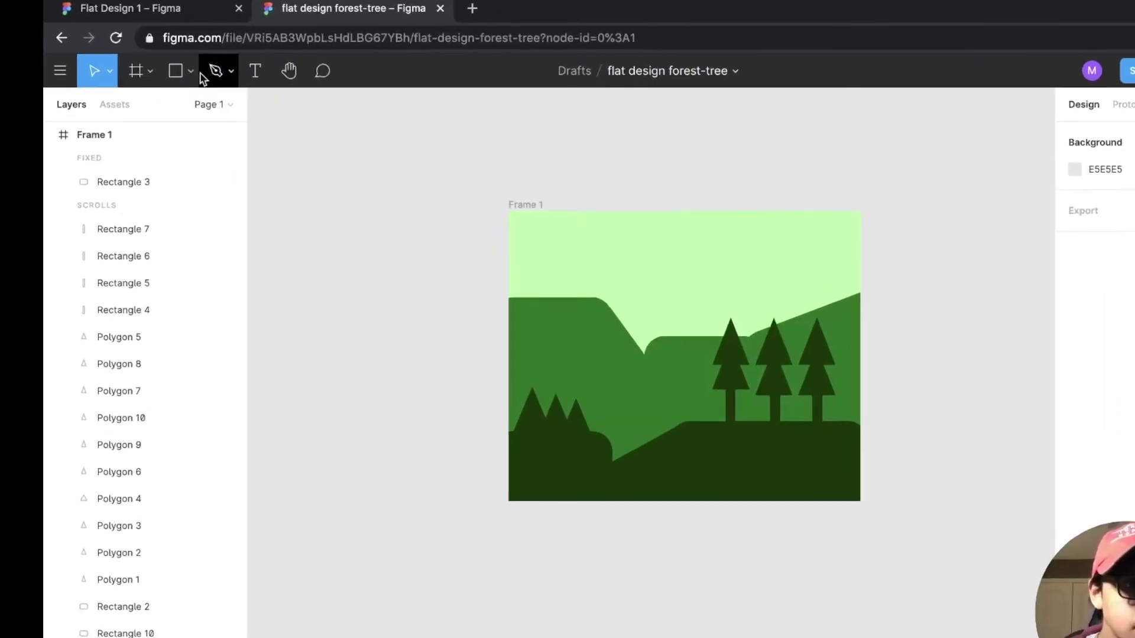
click(179, 72)
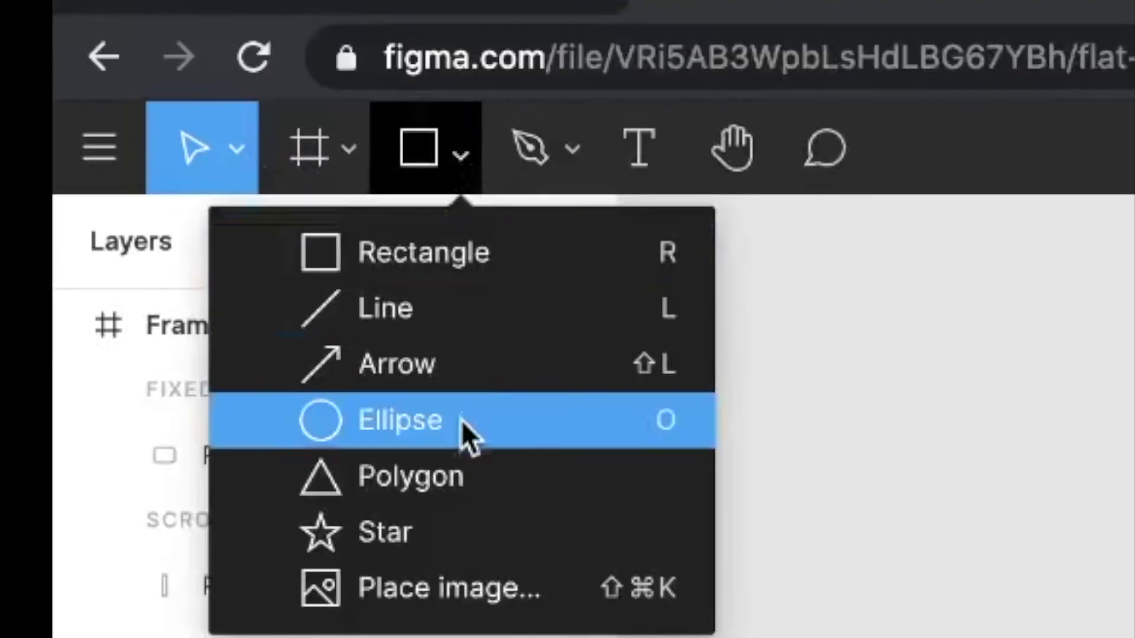
click(305, 346)
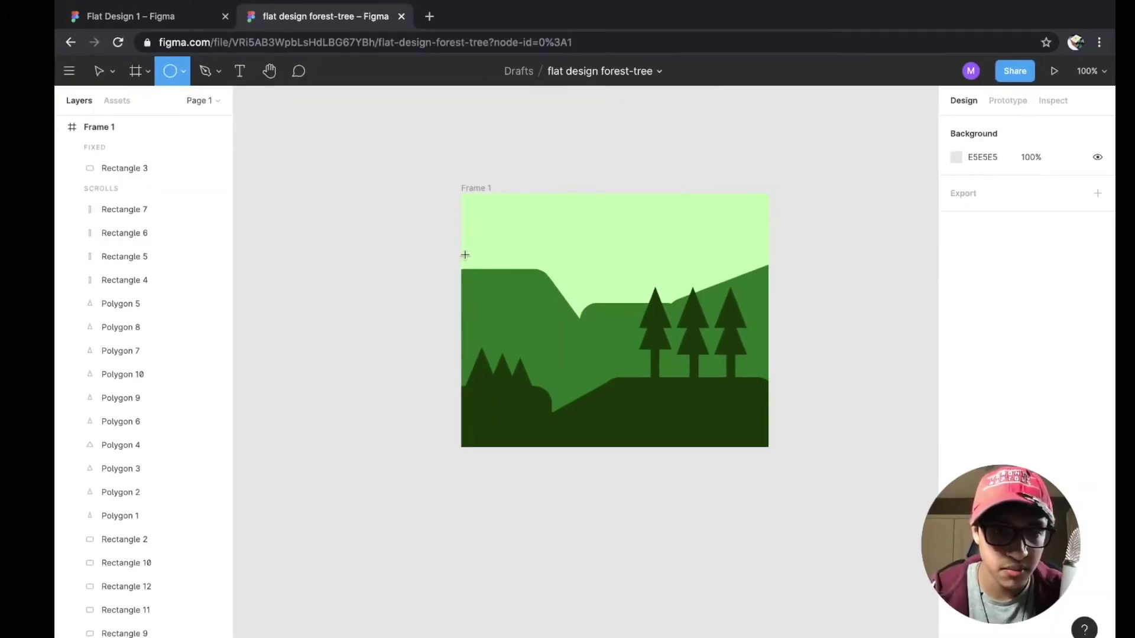
drag(459, 250, 476, 267)
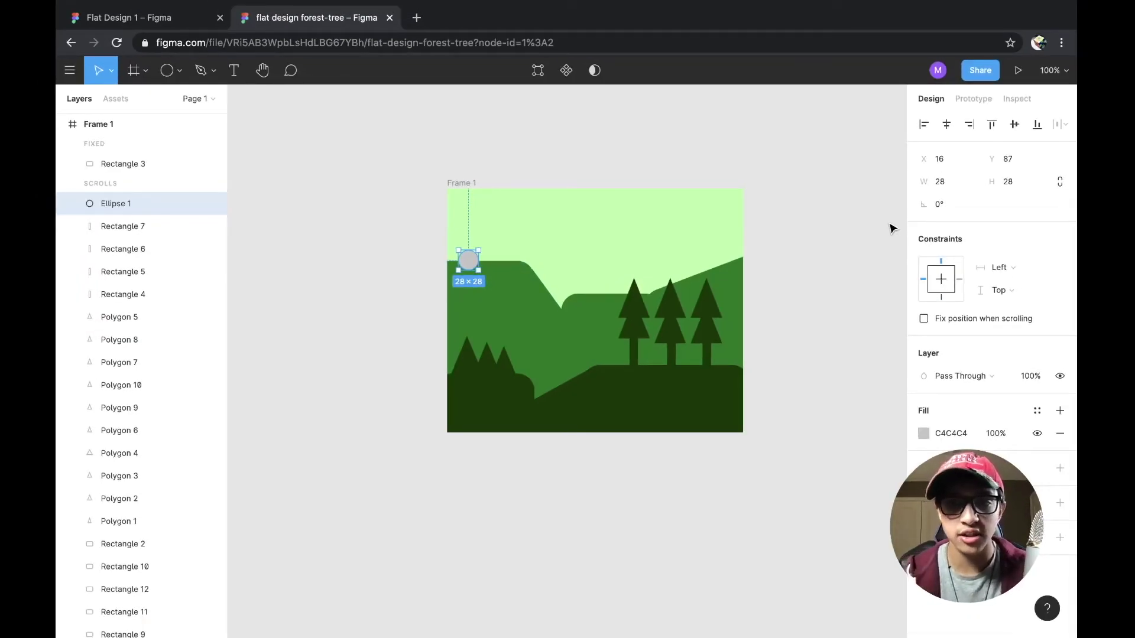
drag(471, 263, 470, 263)
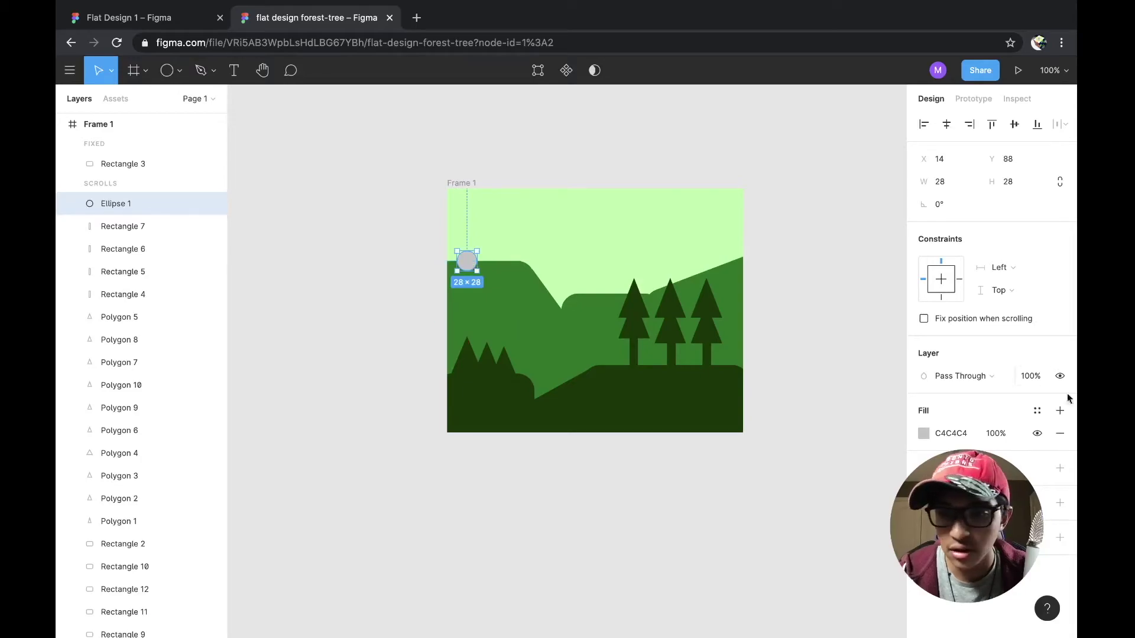
Fill the new circle on the left hill with the document's mid-green 00781A
click(924, 433)
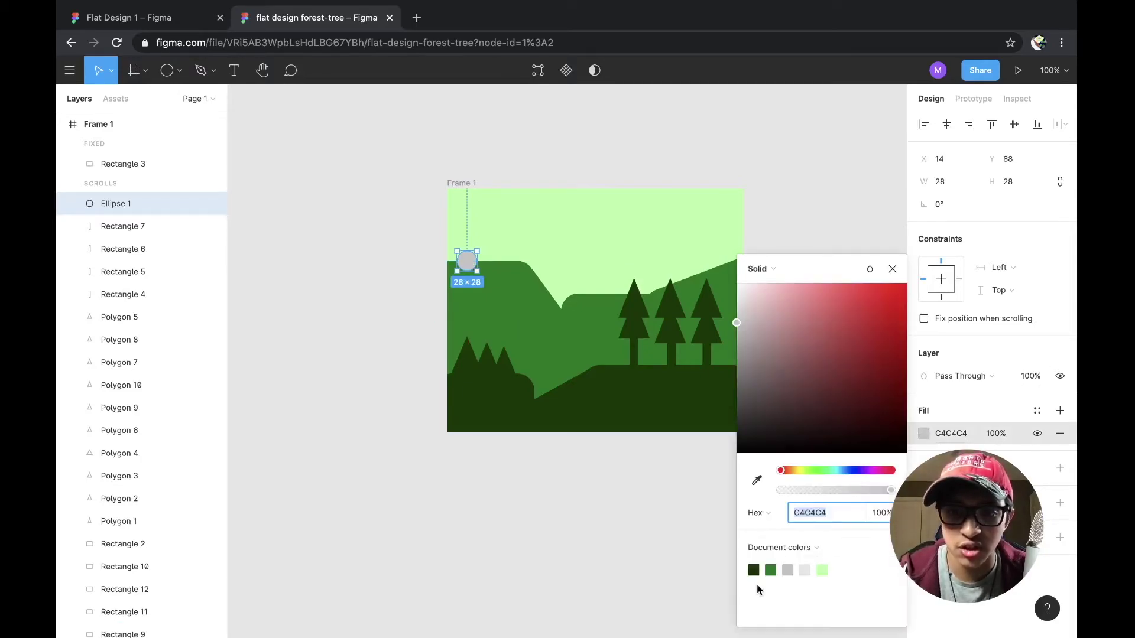
click(771, 570)
click(566, 520)
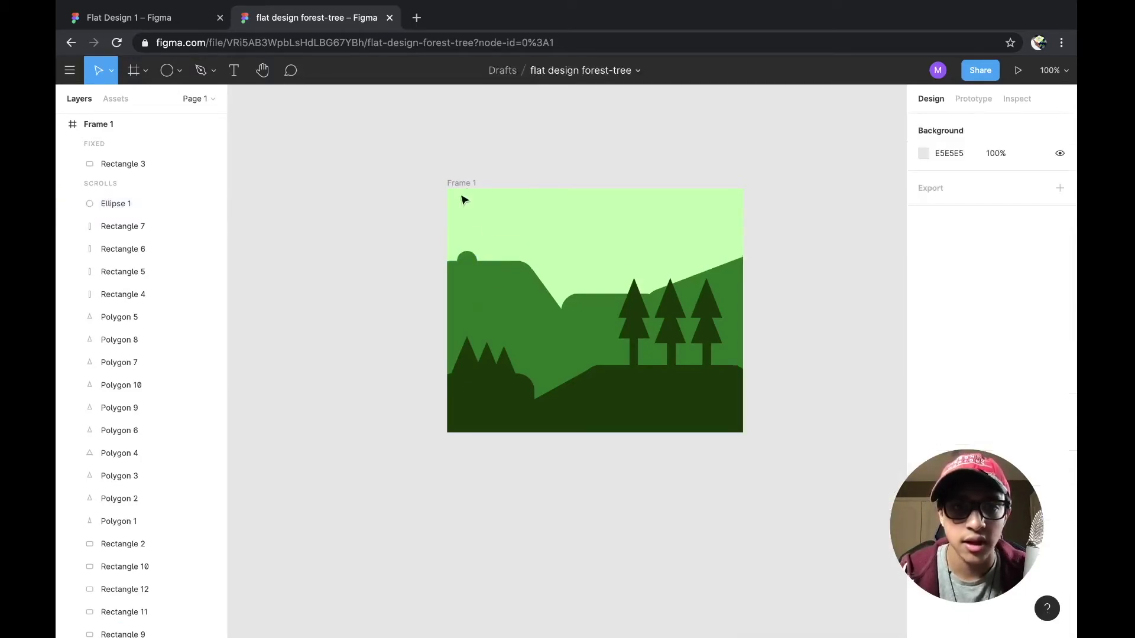
Duplicate the mid-green bush circle and place the copy beside the original on the left hill, slightly to its right
click(467, 264)
key(ctrl+c)
key(ctrl+v)
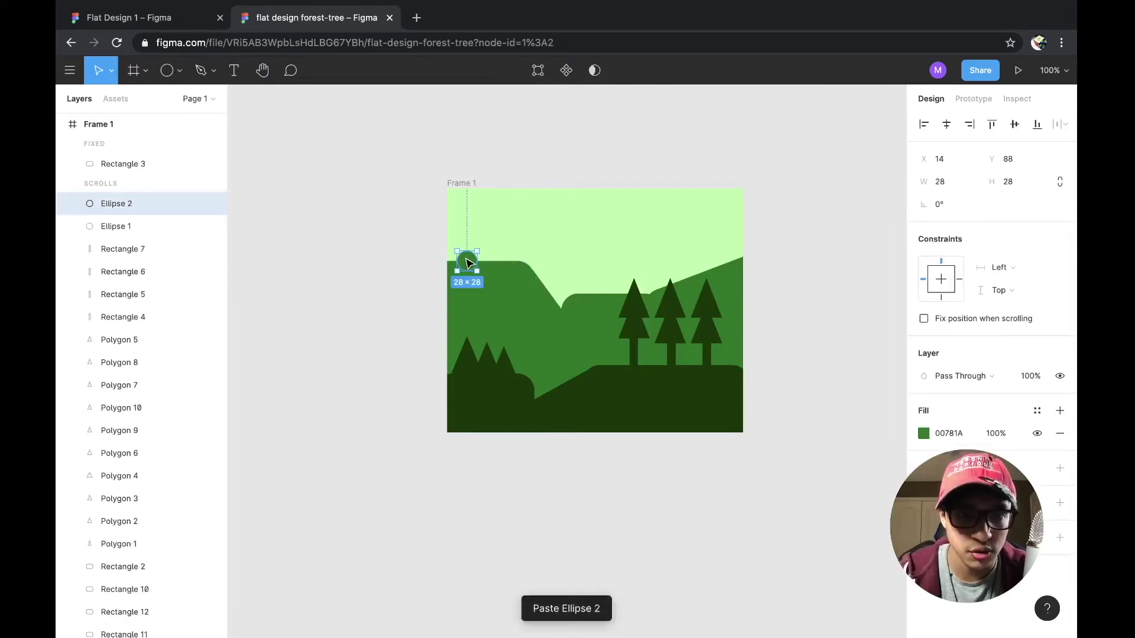
drag(467, 263, 482, 264)
click(320, 247)
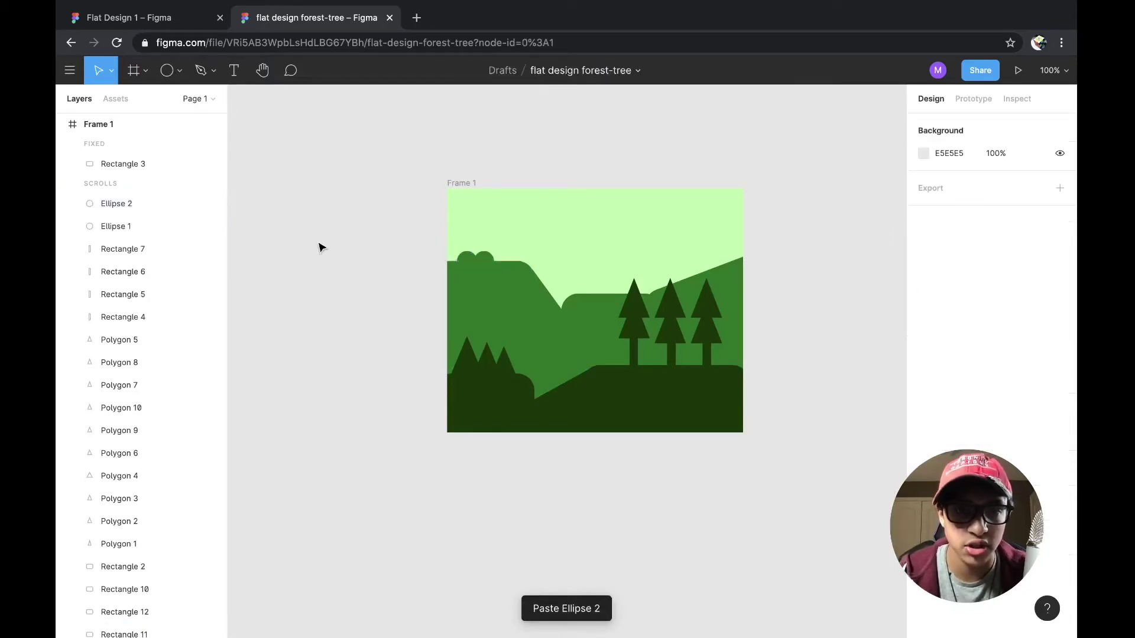
Extend the middle mid-green block slightly leftward to close the notch at the foot of the left hill's slope
click(602, 310)
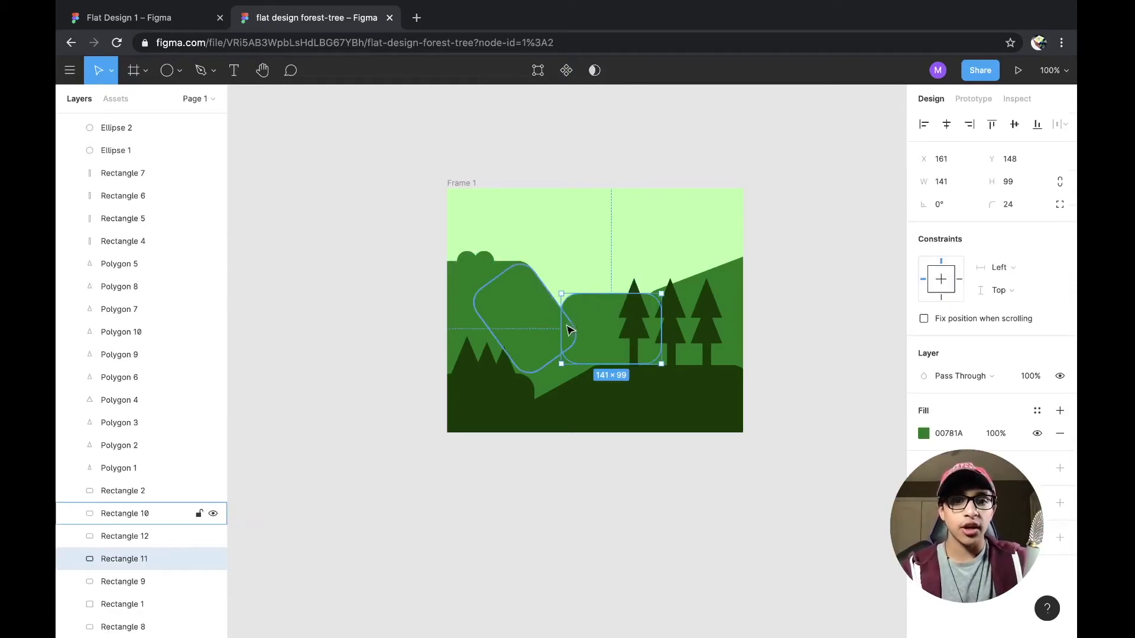
drag(562, 324, 553, 324)
click(850, 283)
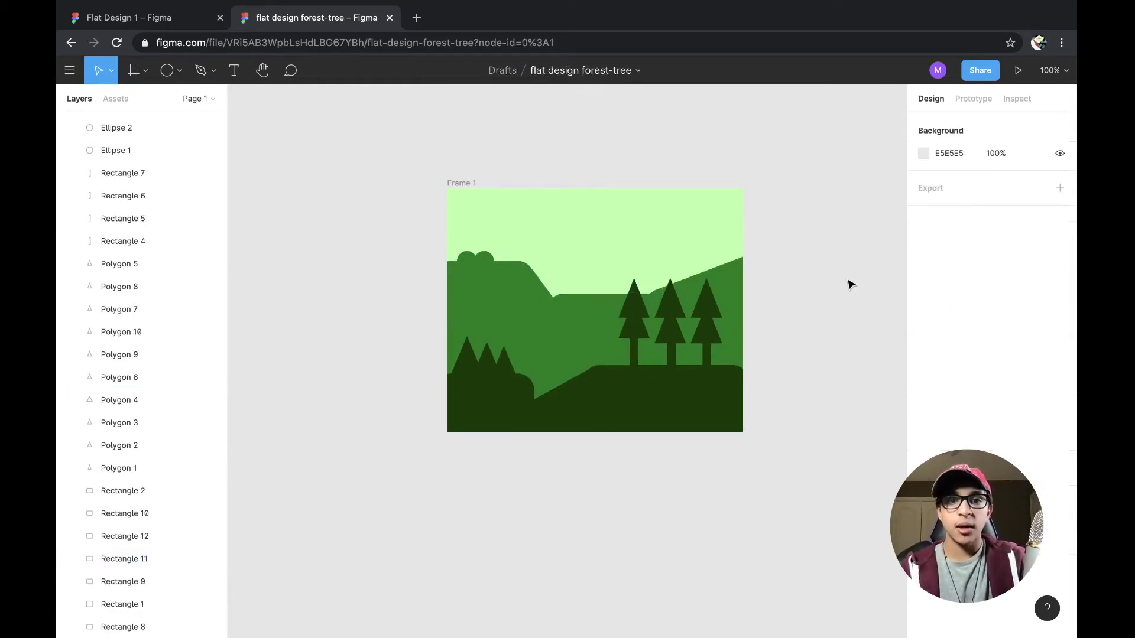
Steepen the right-hand mid-green slope block by rotating it to about 26°
click(717, 278)
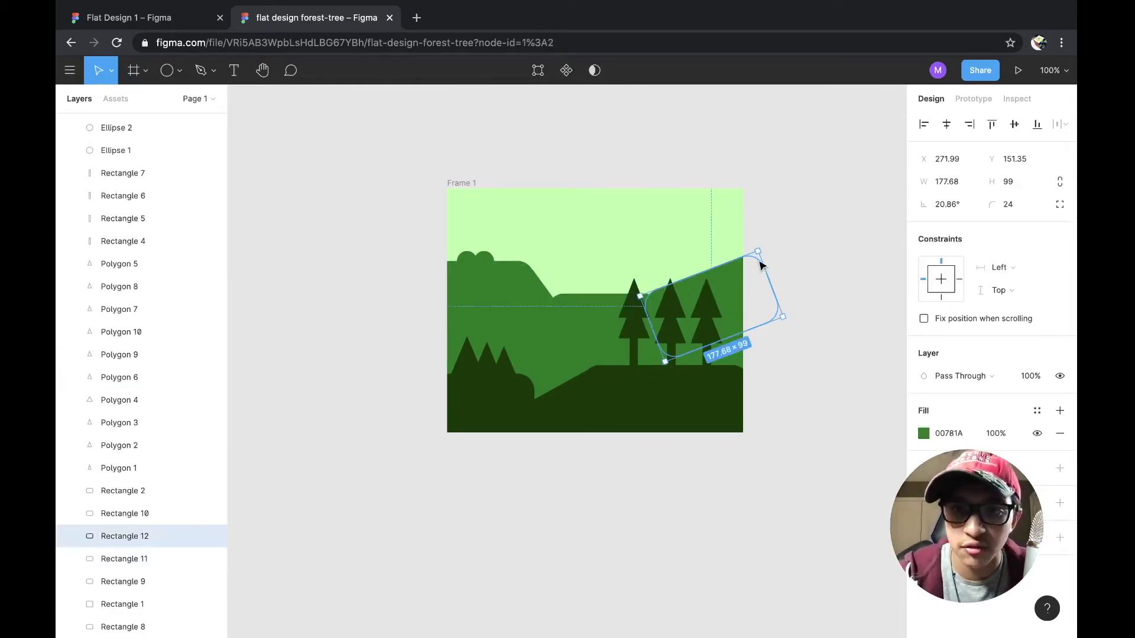
drag(759, 246, 761, 241)
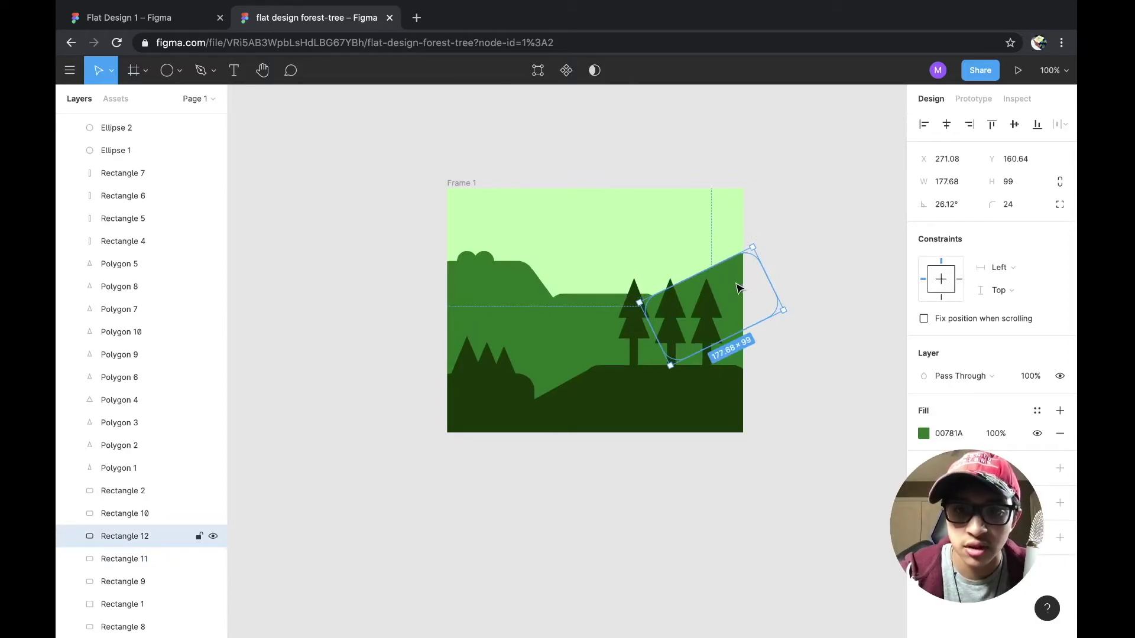
click(814, 220)
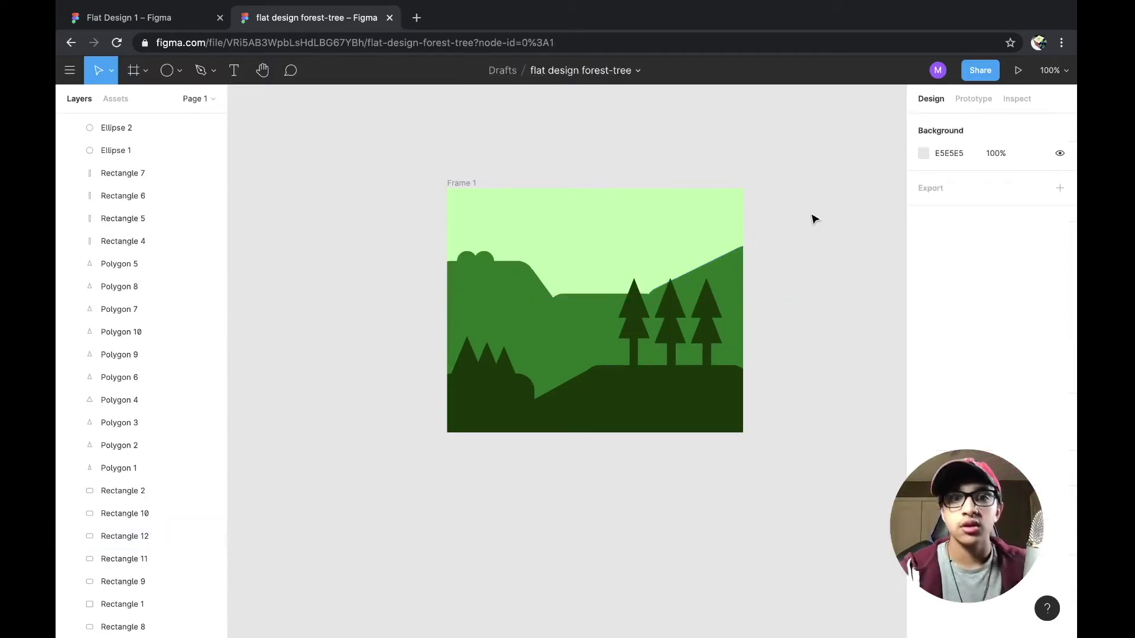
After viewing the reference trees, copy the leftmost dark tree's upper triangle into the sky at about X 123, Y 22 and enlarge it to 61 × 94
click(118, 18)
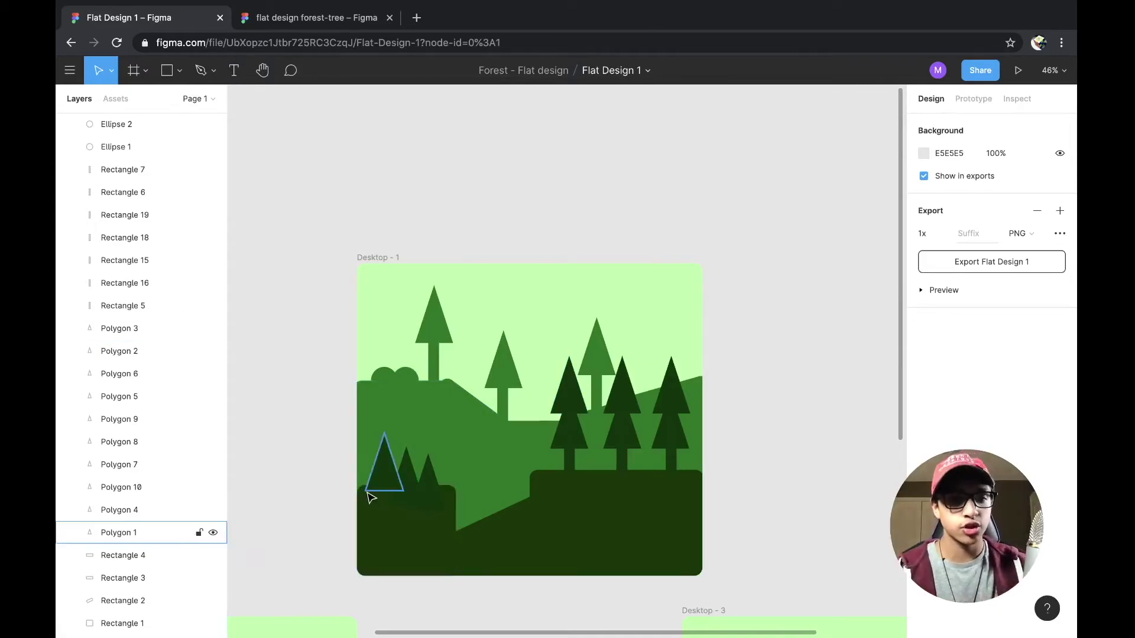
click(265, 11)
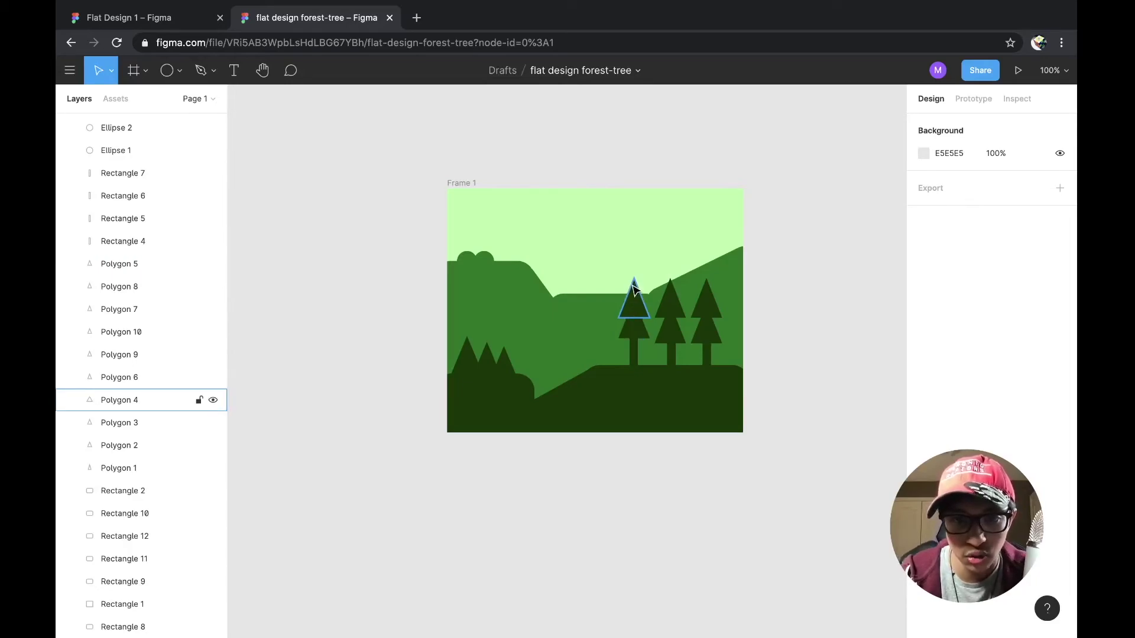
click(634, 304)
key(ctrl+c)
key(ctrl+v)
drag(634, 304, 556, 219)
drag(569, 257, 578, 271)
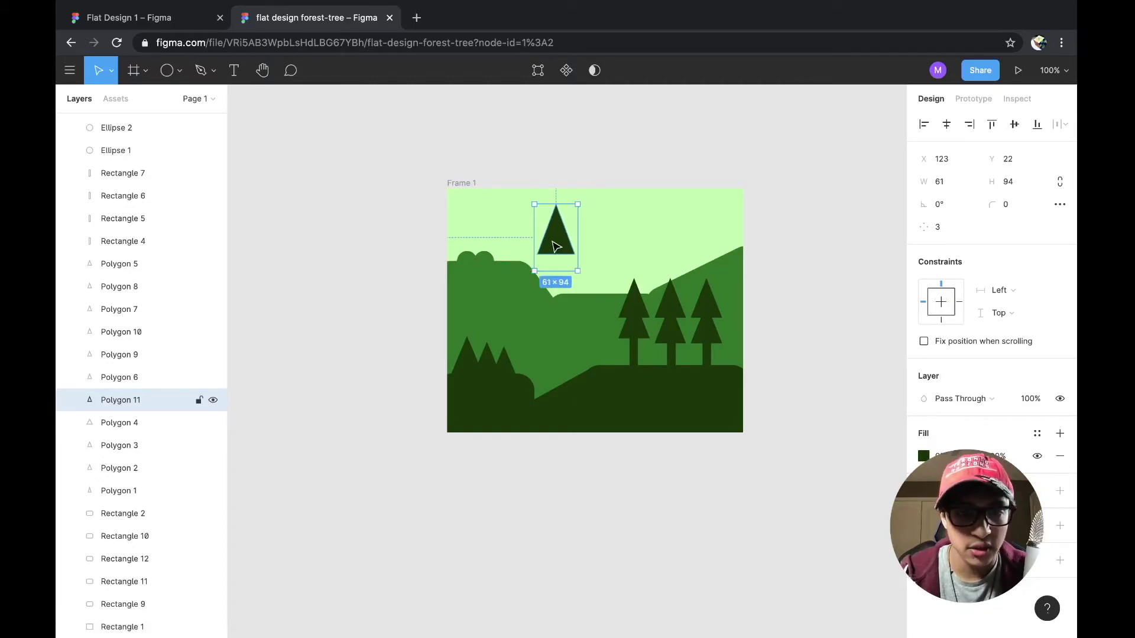
Copy the leftmost dark tree's trunk to about X 147, Y 106 and lower the large triangle onto it at about X 122, Y 50
click(636, 357)
key(ctrl+c)
key(ctrl+v)
drag(635, 360, 557, 293)
drag(560, 237, 559, 255)
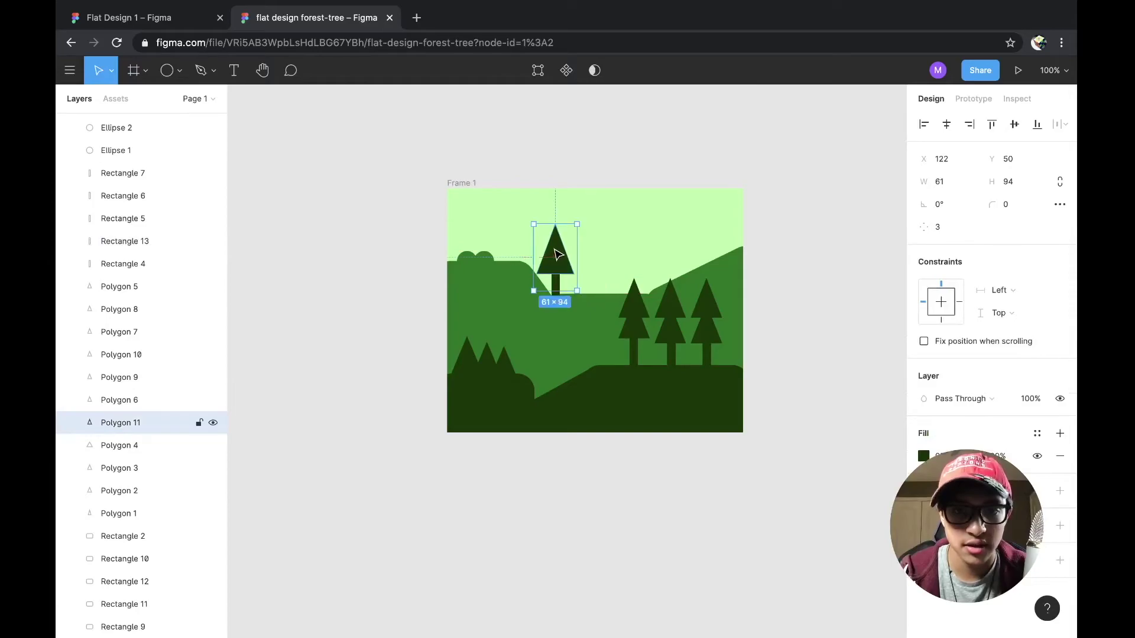
Fill the new background tree's triangle and trunk with the document's mid-green 00781A
click(924, 455)
click(770, 569)
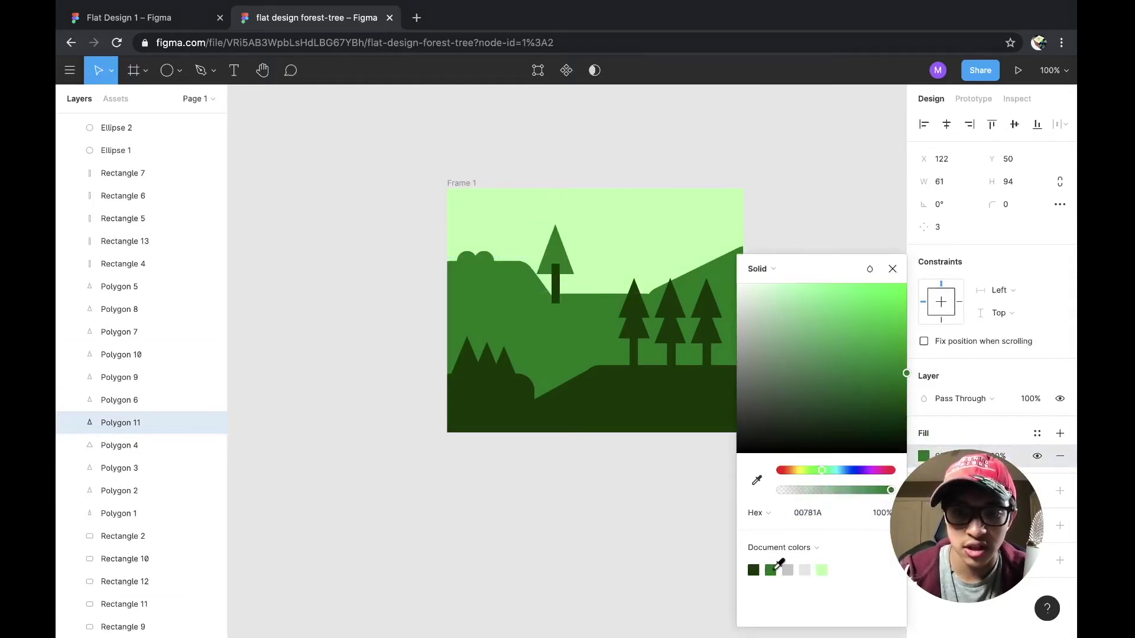
click(558, 288)
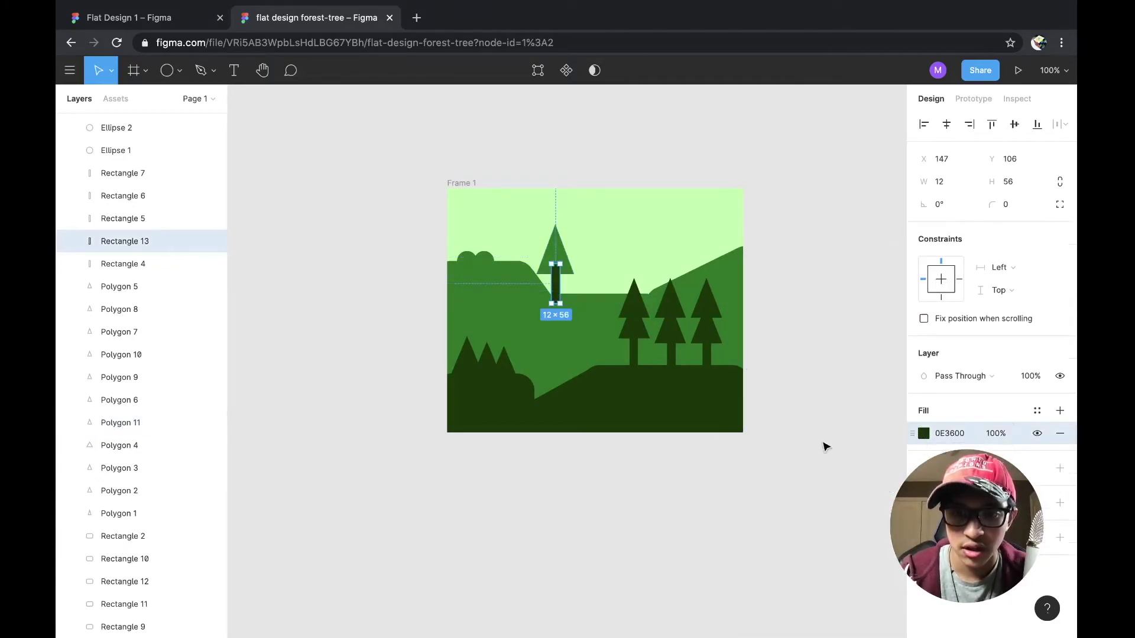
click(924, 435)
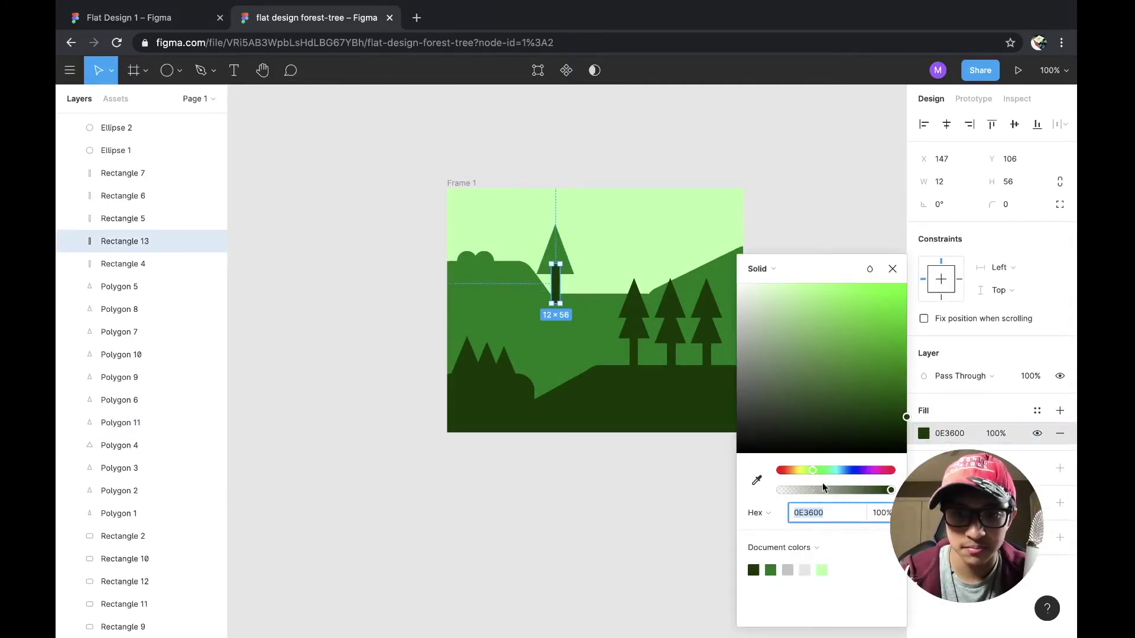
click(771, 571)
click(816, 155)
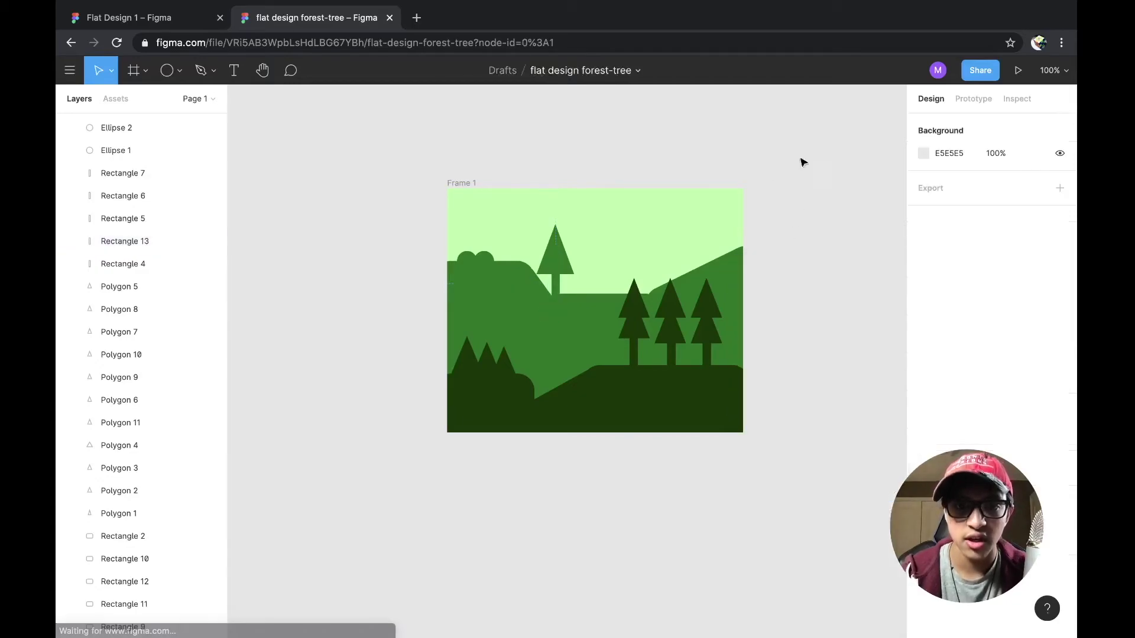
Duplicate the mid-green tree's triangle and trunk, and assemble the copies as a second, higher background tree above the leftmost dark tree
click(566, 263)
key(ctrl+c)
key(ctrl+v)
drag(567, 263, 654, 245)
click(555, 285)
key(ctrl+c)
key(ctrl+v)
drag(555, 285, 638, 296)
click(779, 278)
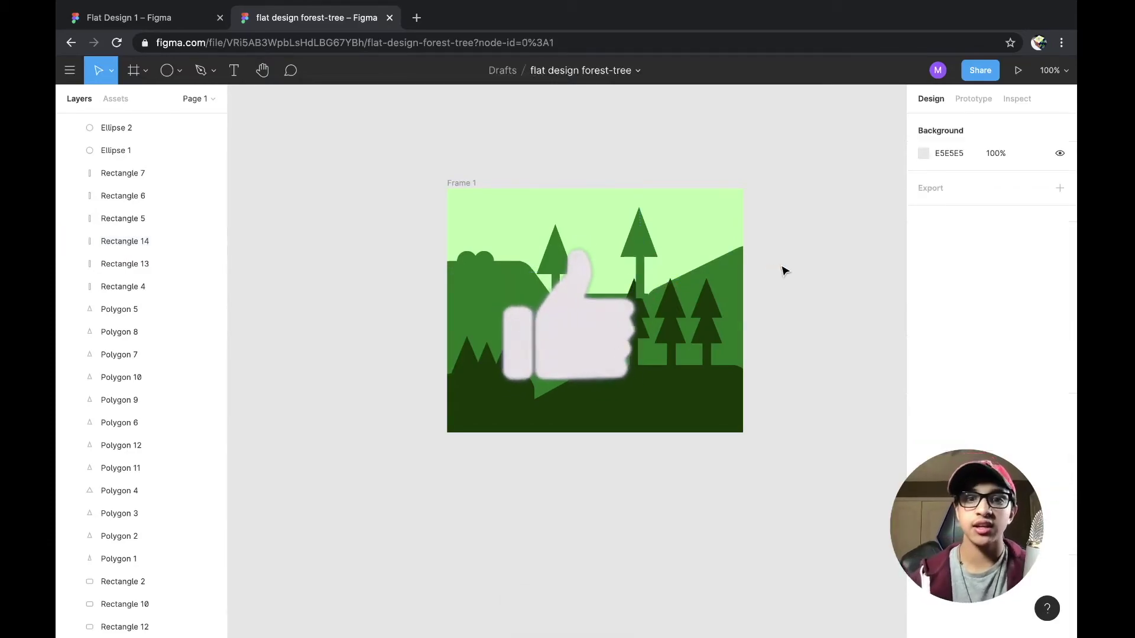
drag(640, 278, 523, 239)
key(ctrl+v)
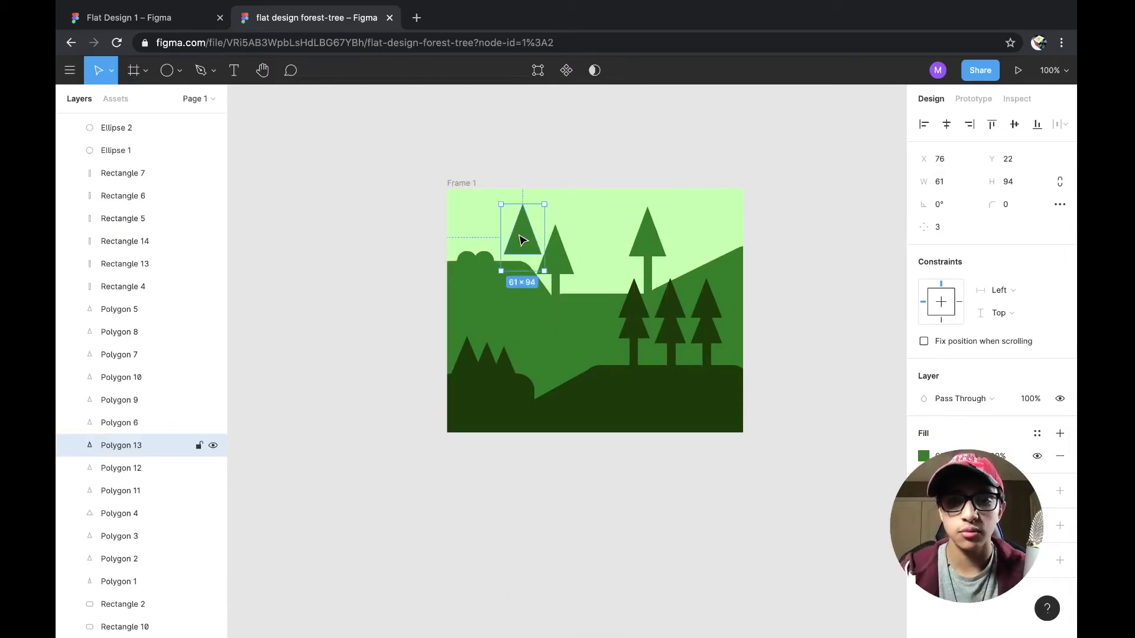
key(Delete)
Reposition the second background tree with its trunk at X 221, Y 97, and assemble duplicates of its triangle and trunk as a third, higher tree
drag(642, 242, 611, 284)
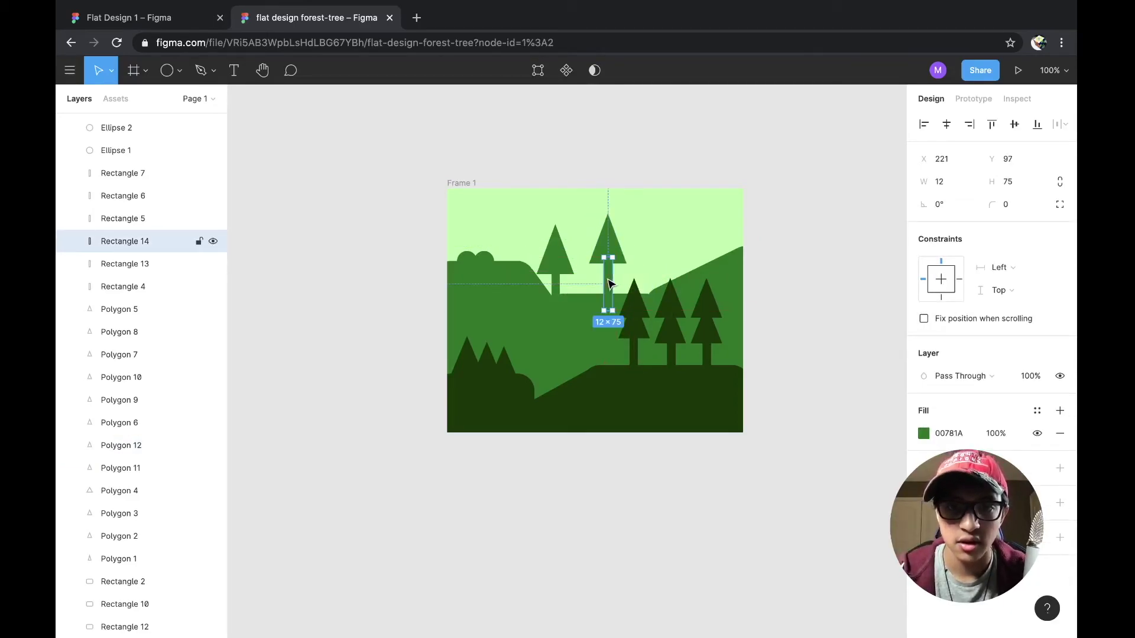
click(611, 240)
key(ctrl+c)
key(ctrl+v)
drag(611, 239, 663, 225)
click(613, 279)
key(ctrl+c)
key(ctrl+v)
drag(613, 279, 672, 255)
click(775, 223)
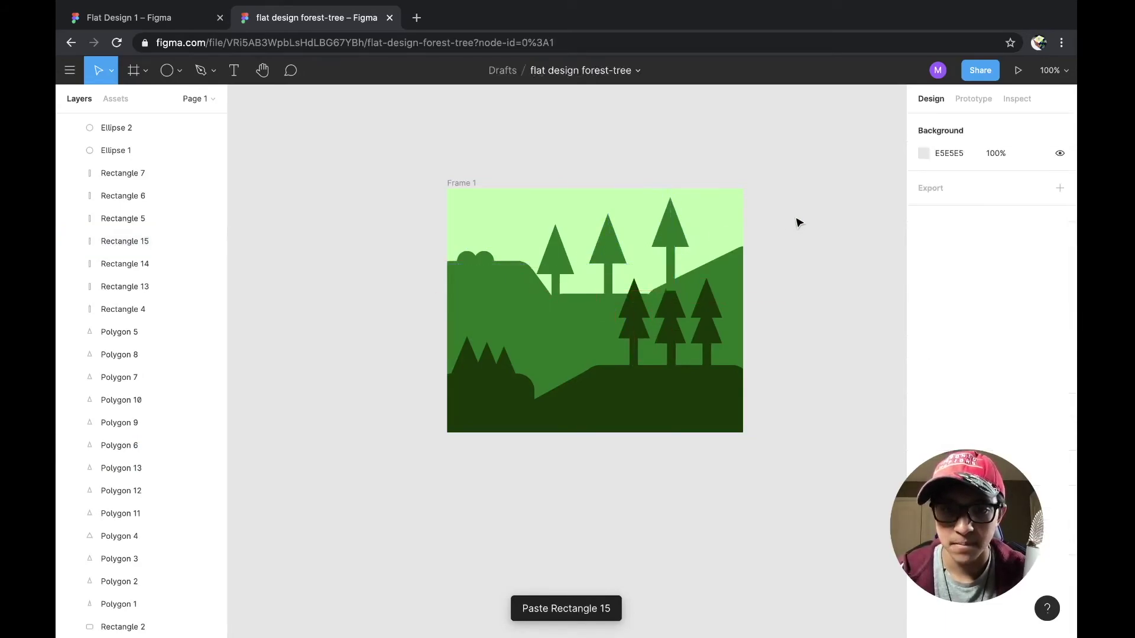
Bring the middle dark tree's upper triangle to the front, over the third background tree's trunk
drag(668, 322, 666, 298)
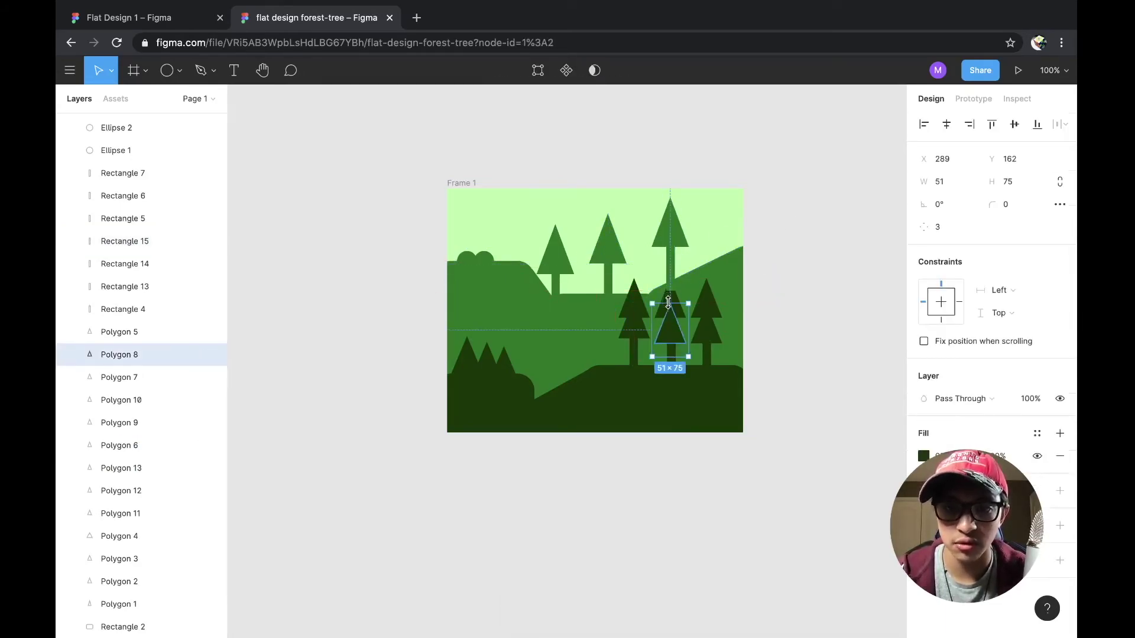
click(753, 286)
click(670, 306)
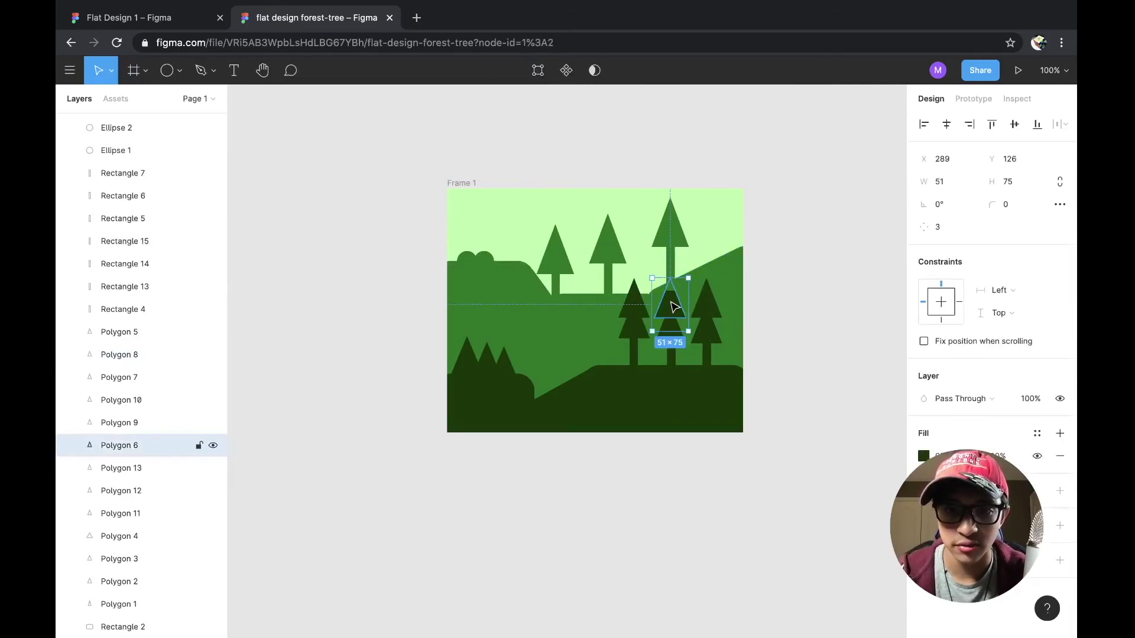
right_click(673, 305)
click(689, 307)
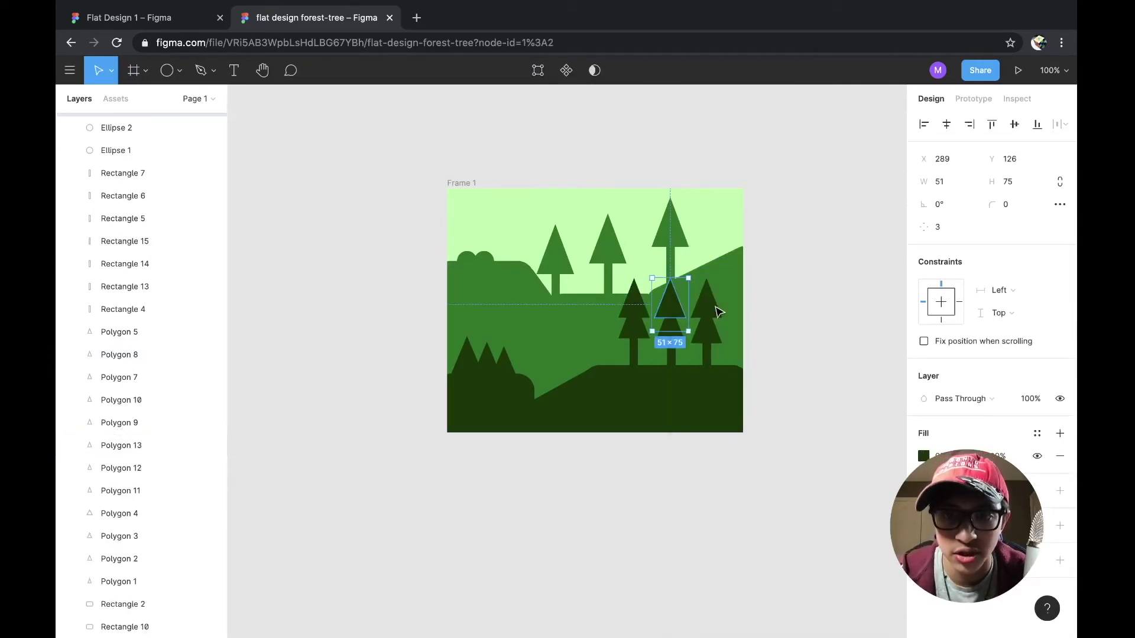
click(771, 299)
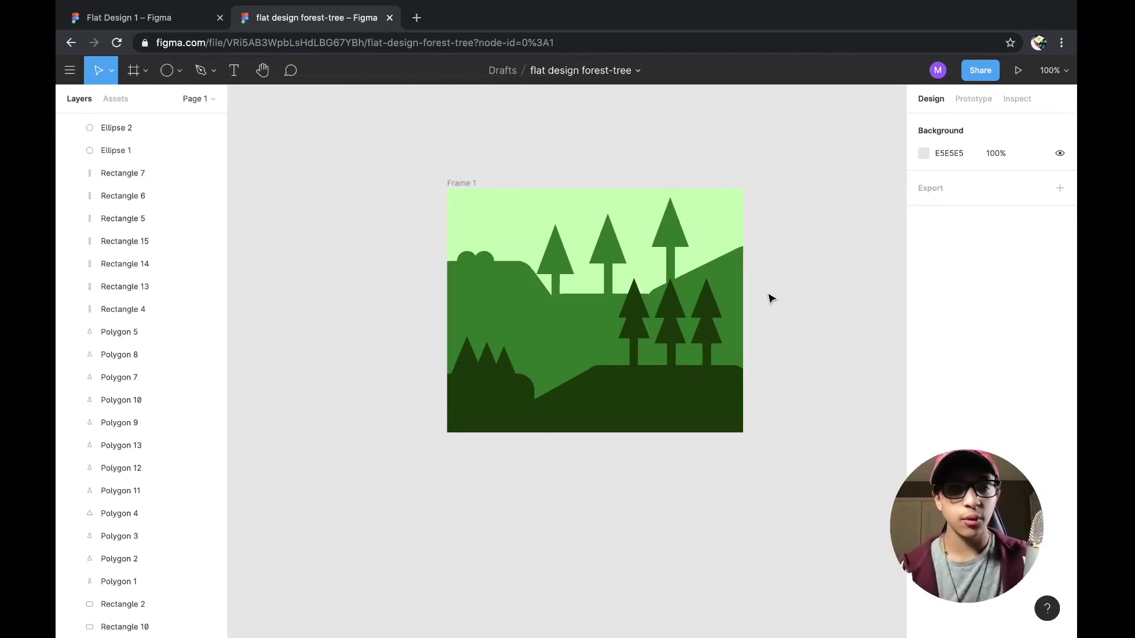
Switch to the Flat Design 1 file and examine how its three forest frames join side by side
click(160, 10)
scroll(444, 325, down, 3)
scroll(429, 223, down, 1)
scroll(430, 223, down, 3)
drag(426, 195, 421, 384)
click(481, 271)
scroll(481, 271, down, 3)
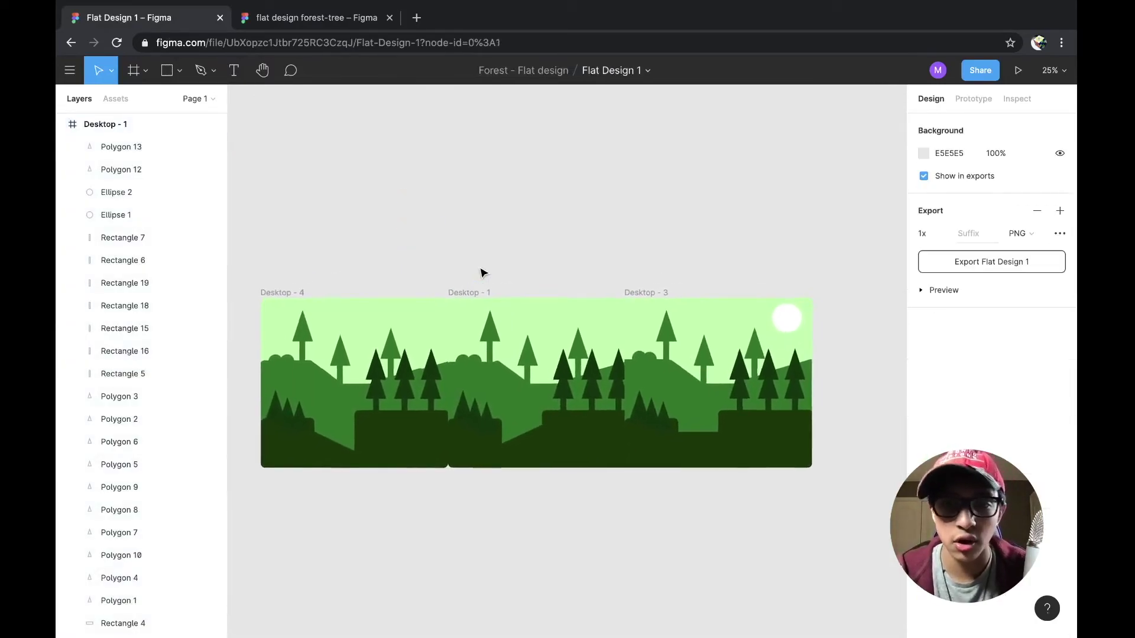
scroll(481, 271, down, 1)
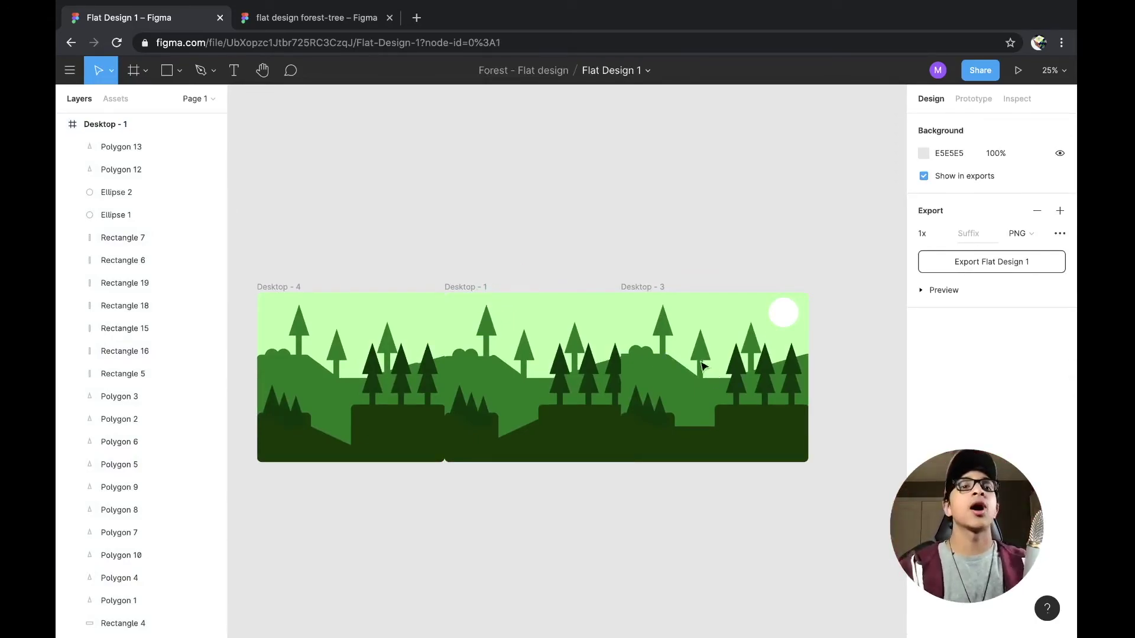
Back in the flat design forest-tree file, duplicate Frame 1 twice and line the copies up edge to edge at X 248, Y -262 and X 665, Y -244
click(338, 7)
click(463, 185)
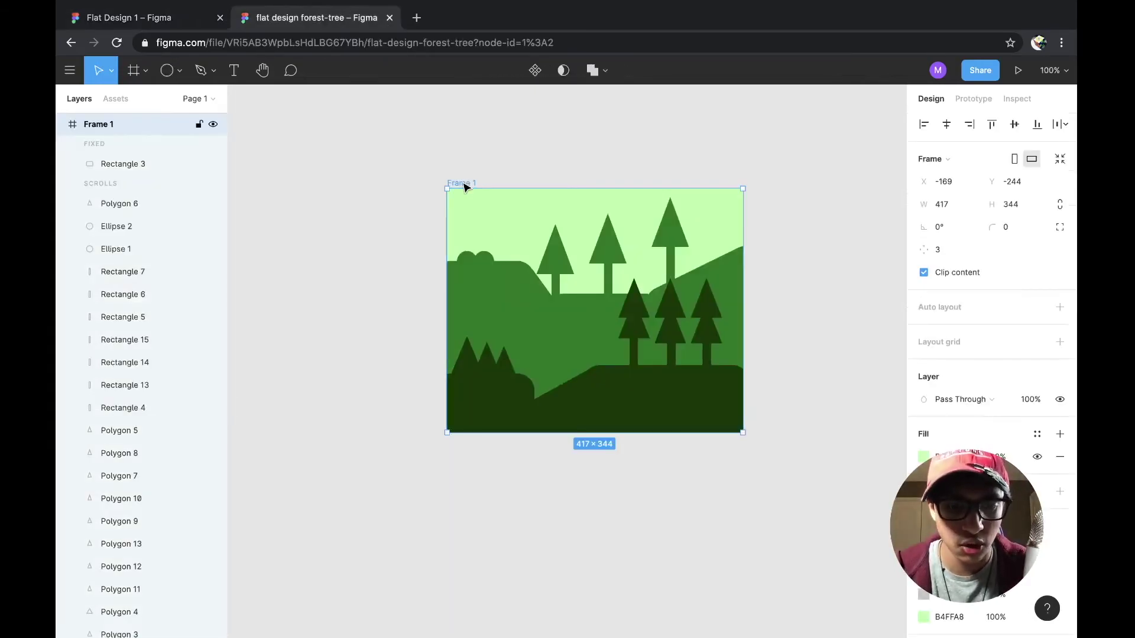
key(ctrl+v)
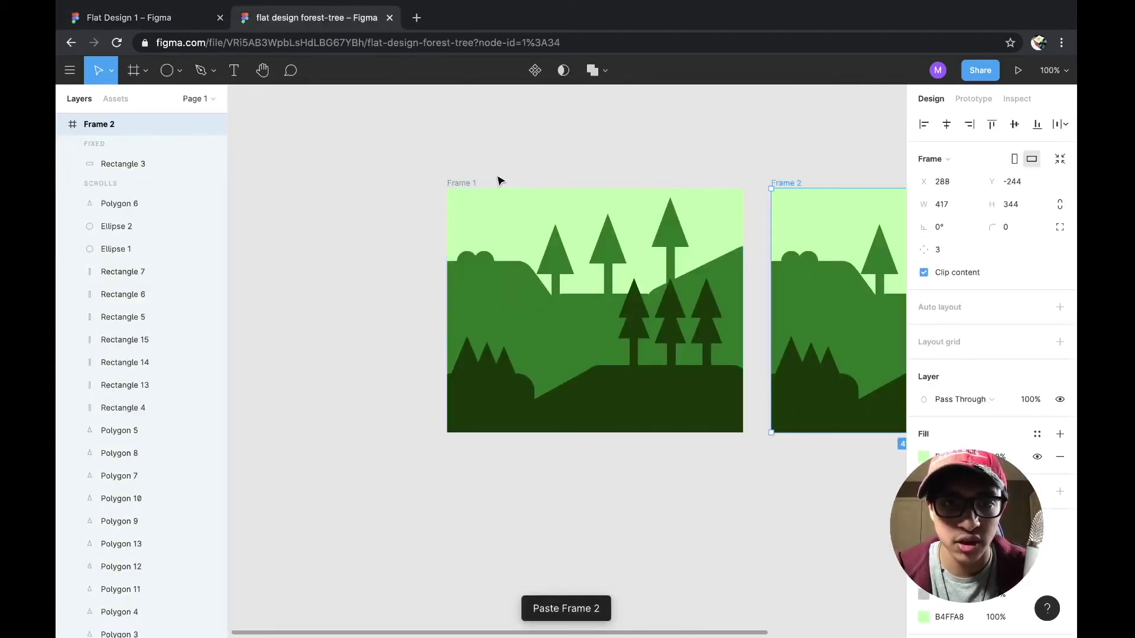
click(460, 182)
key(ctrl+v)
scroll(455, 207, down, 5)
drag(503, 176, 485, 170)
click(658, 176)
drag(658, 176, 630, 173)
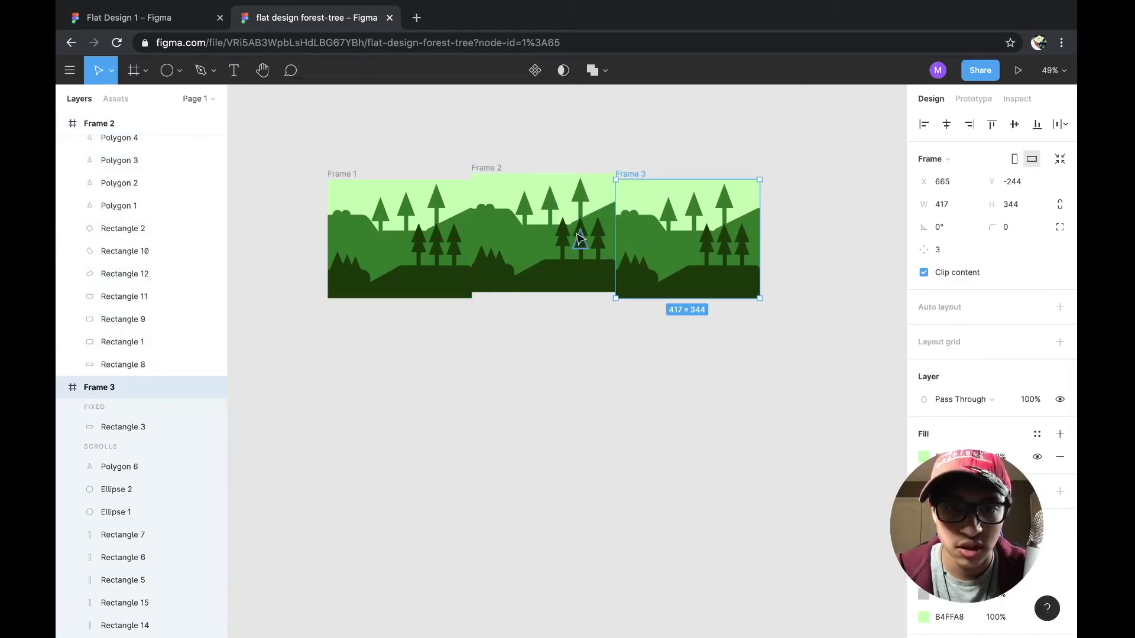
Extend Frame 2 downward to a height of 360, level with the base of its neighbours
click(502, 170)
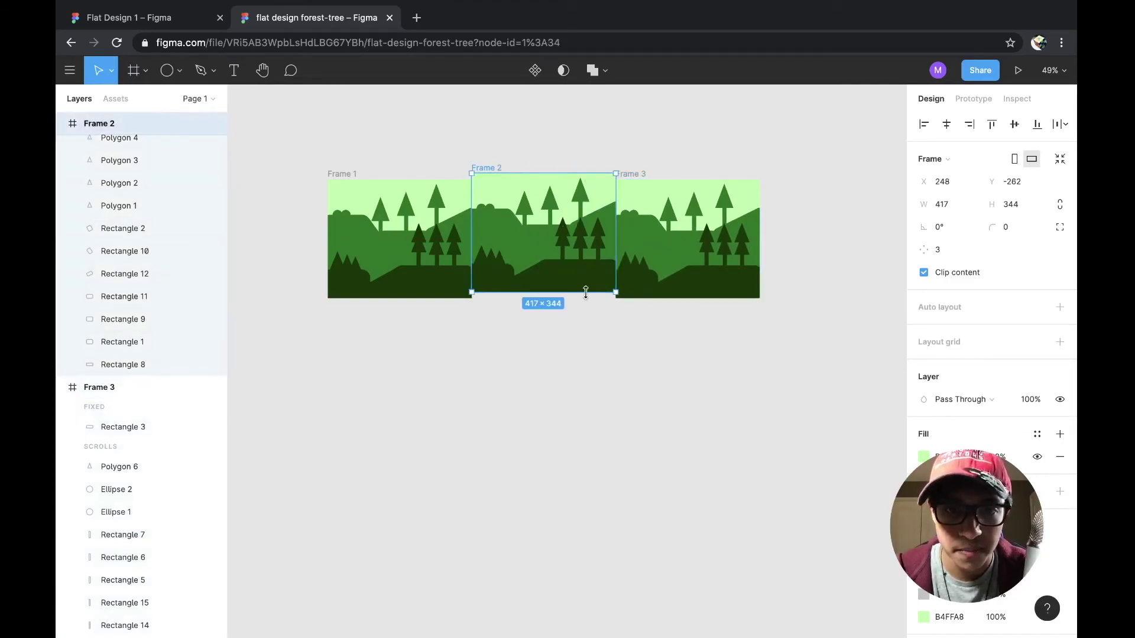
drag(586, 296, 585, 299)
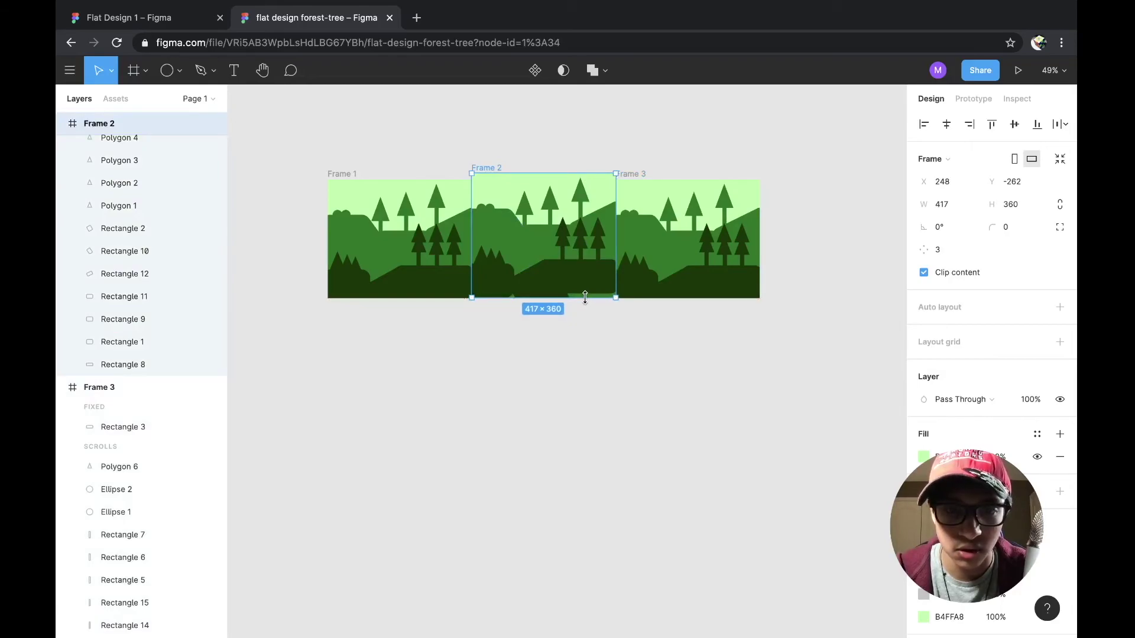
click(794, 323)
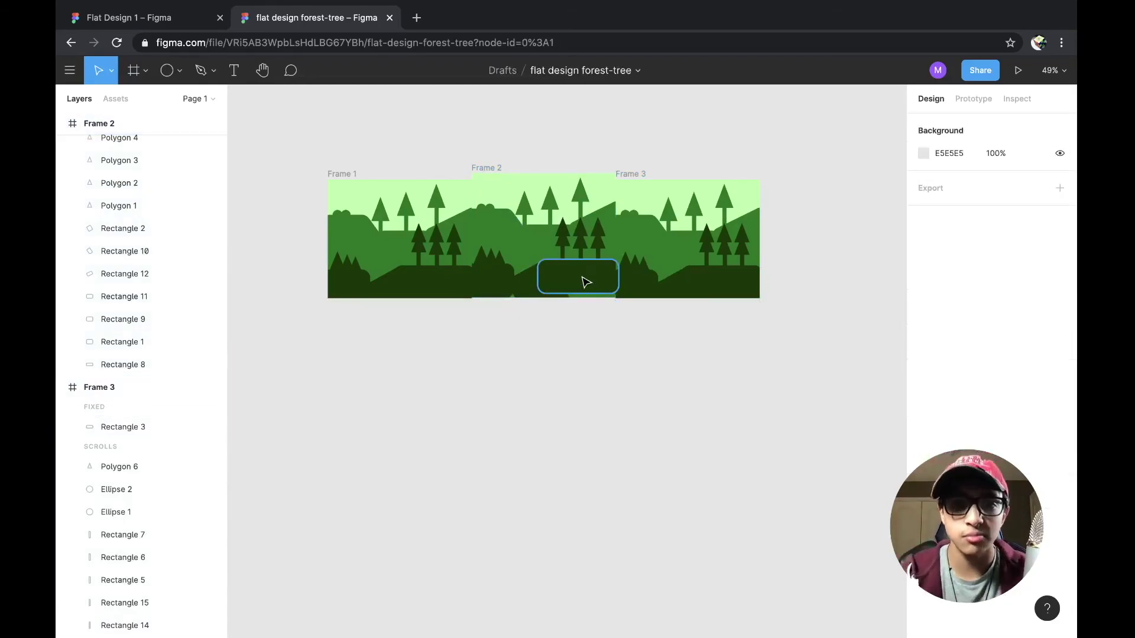
Stretch Frame 2's two dark ground rectangles down to the frame's base, making them 235 × 111 and 141 × 99
click(586, 282)
drag(584, 295, 553, 303)
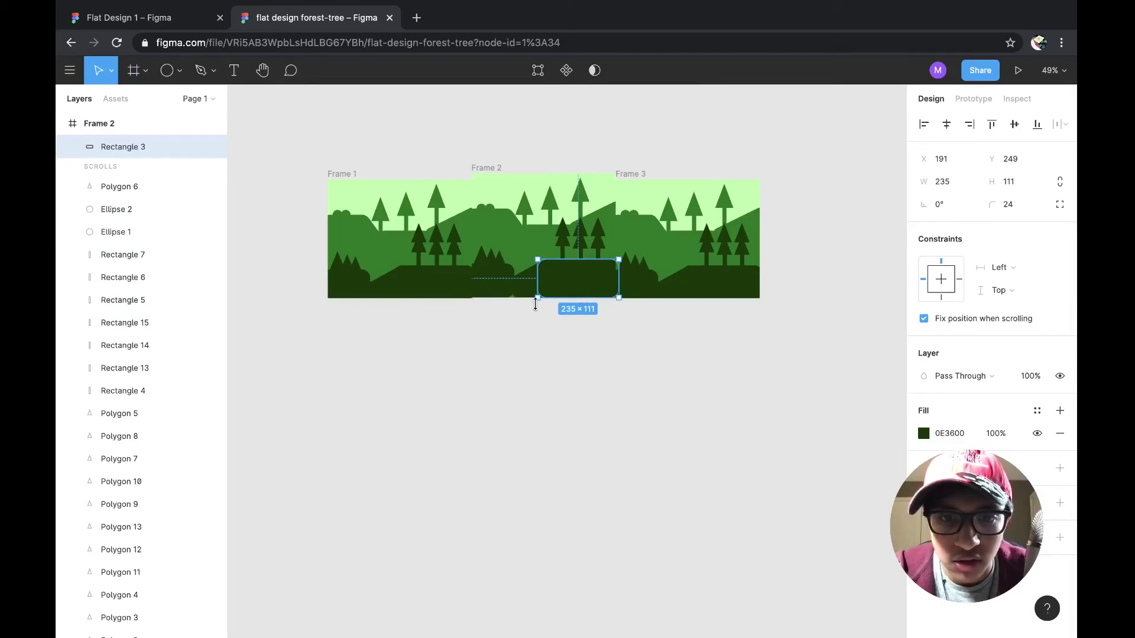
click(503, 294)
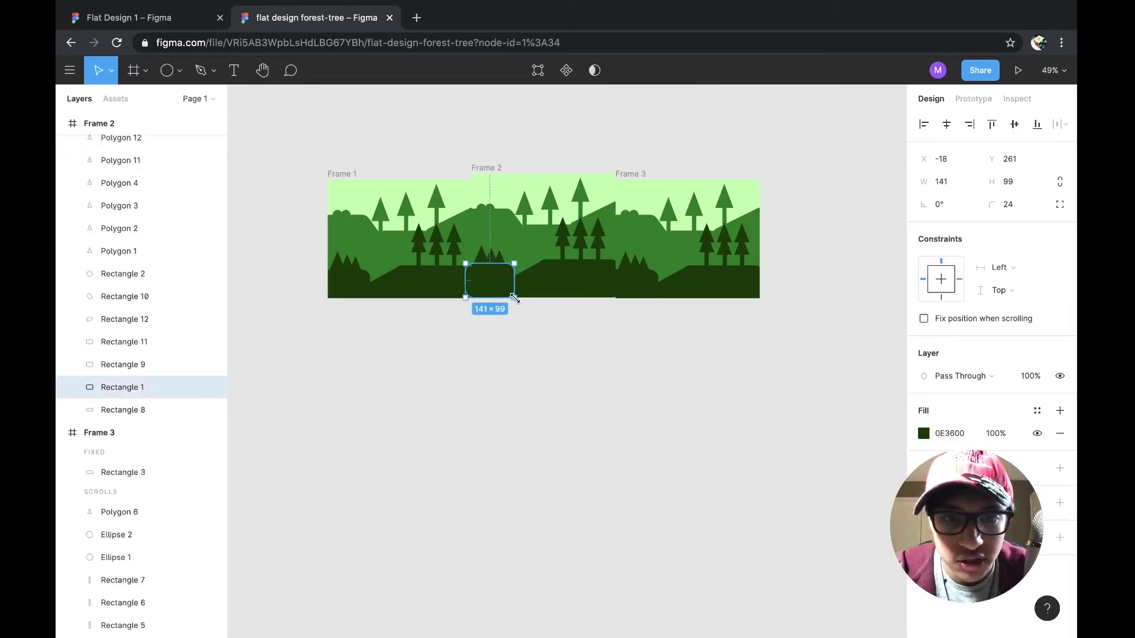
click(799, 272)
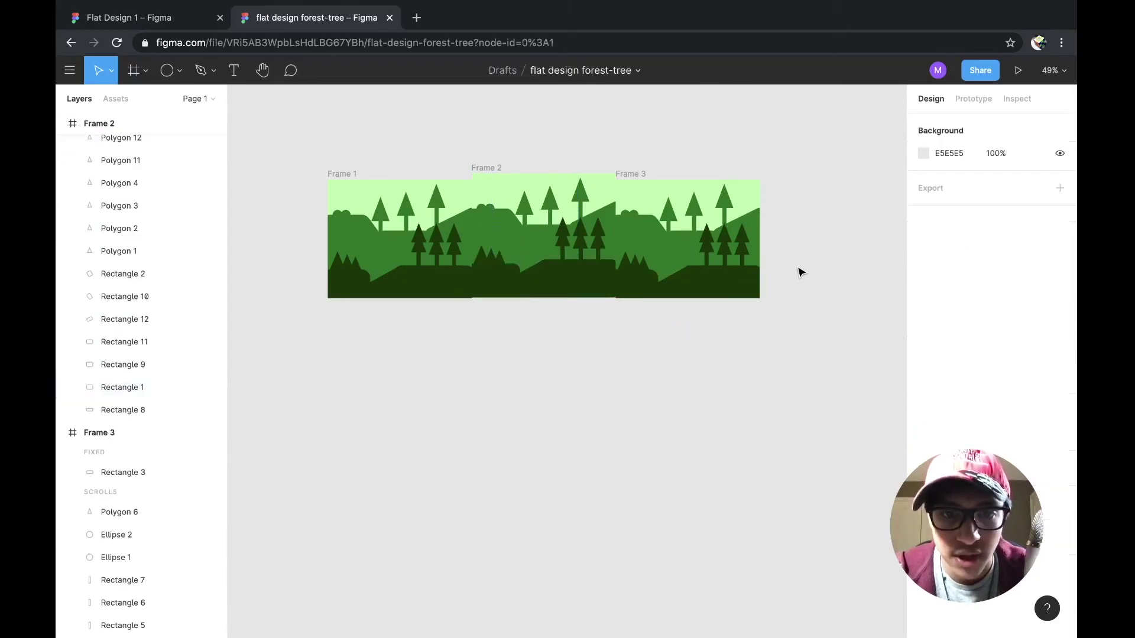
Move Frame 1 and Frame 3 up slightly to Y -246
click(485, 168)
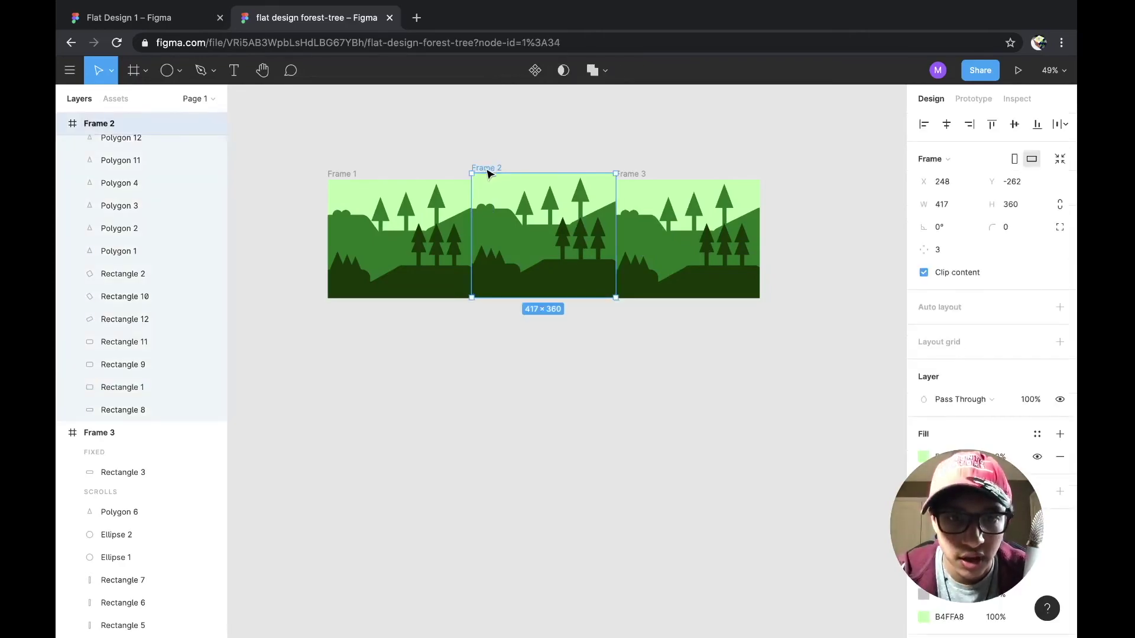
click(479, 395)
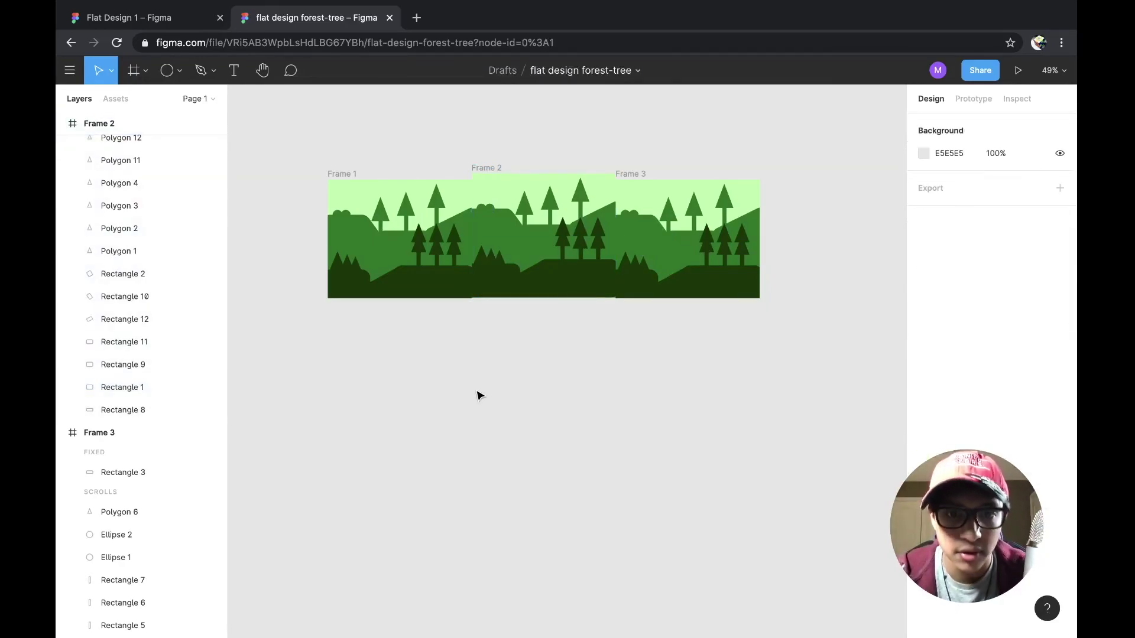
drag(340, 174, 342, 174)
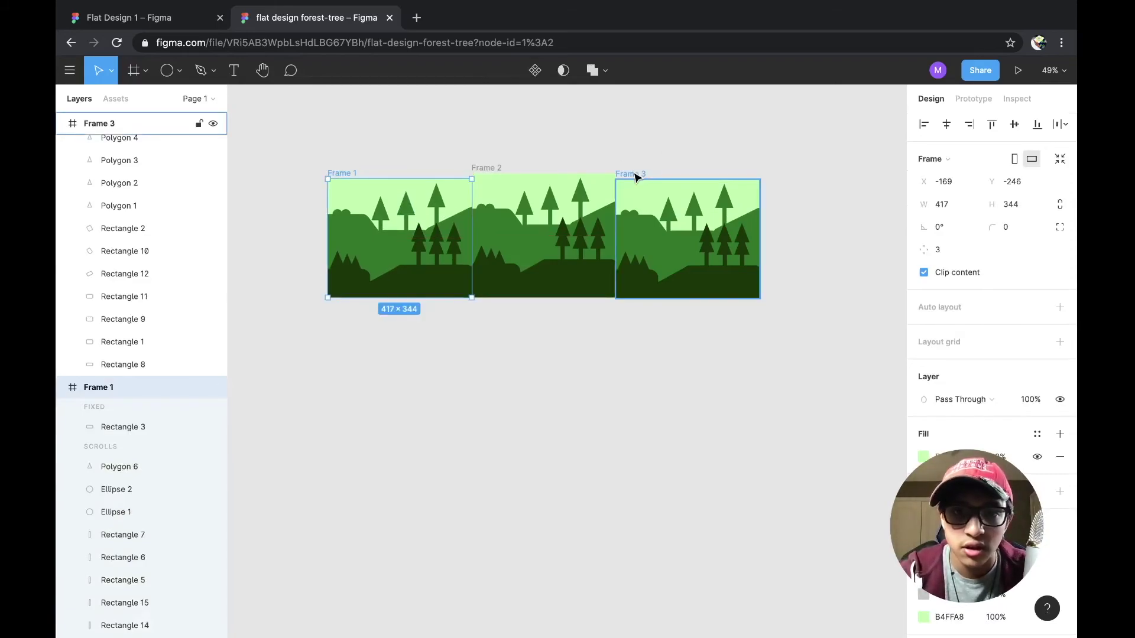
mouse_move(635, 176)
mouse_down()
mouse_move(636, 167)
mouse_move(636, 176)
mouse_up()
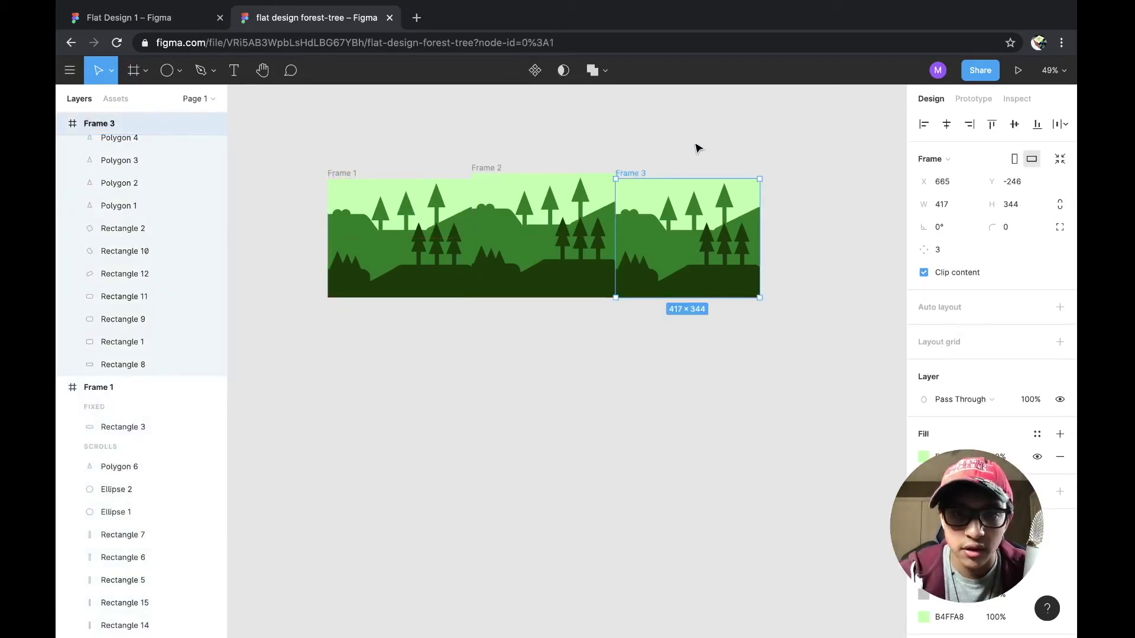
click(698, 148)
Shrink the rotated mid-green hill rectangle behind Frame 2's dark trees to about 160 × 75
click(597, 224)
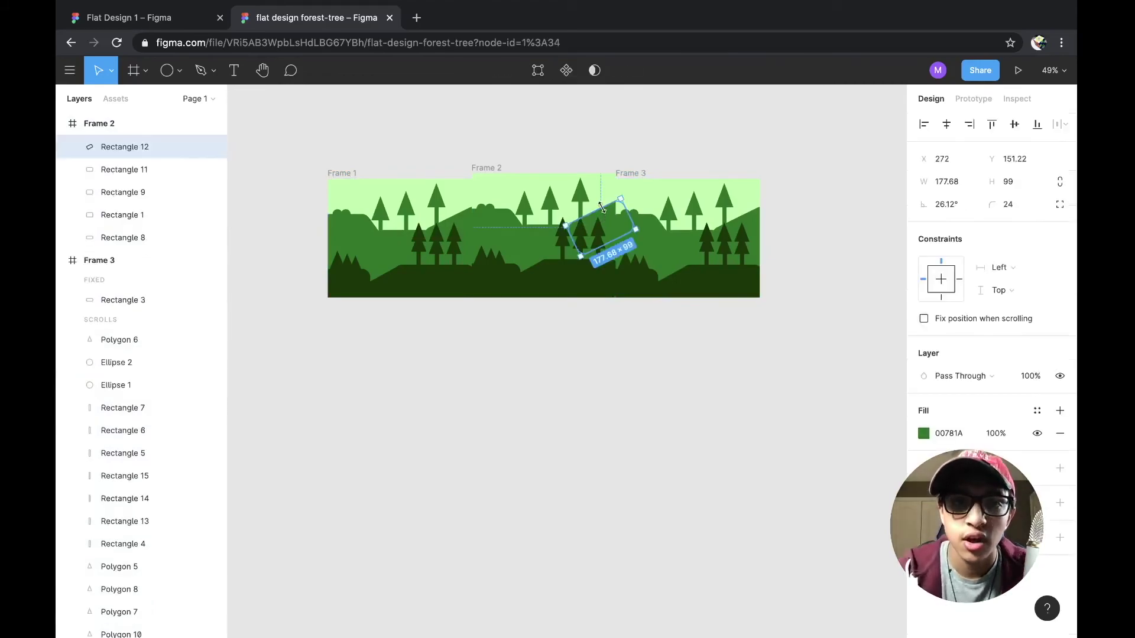
drag(621, 198, 618, 209)
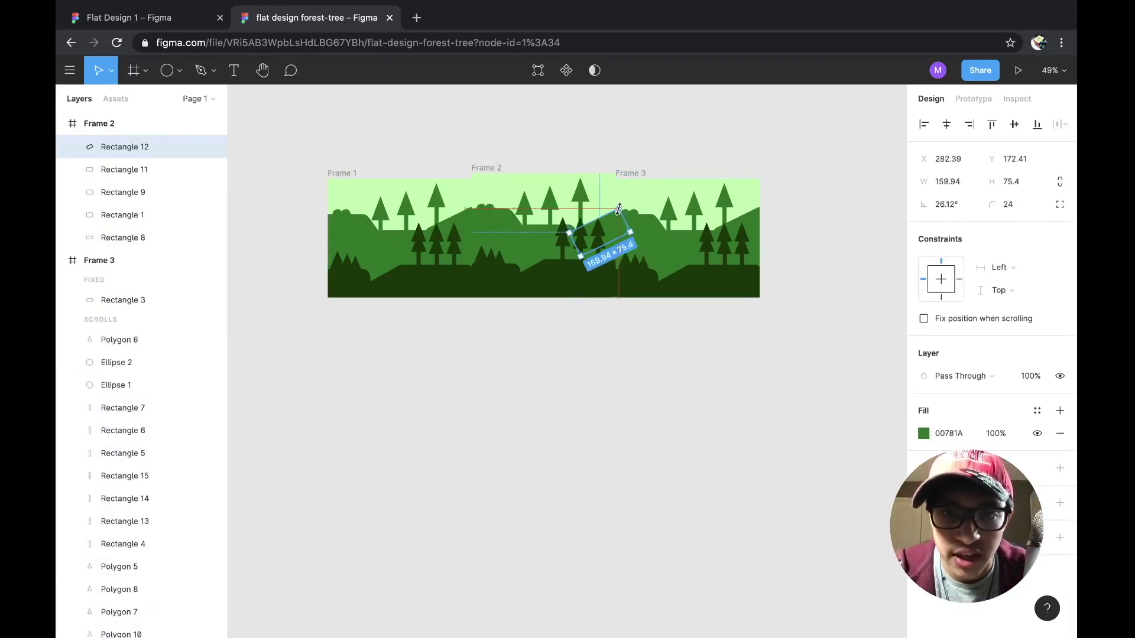
click(799, 211)
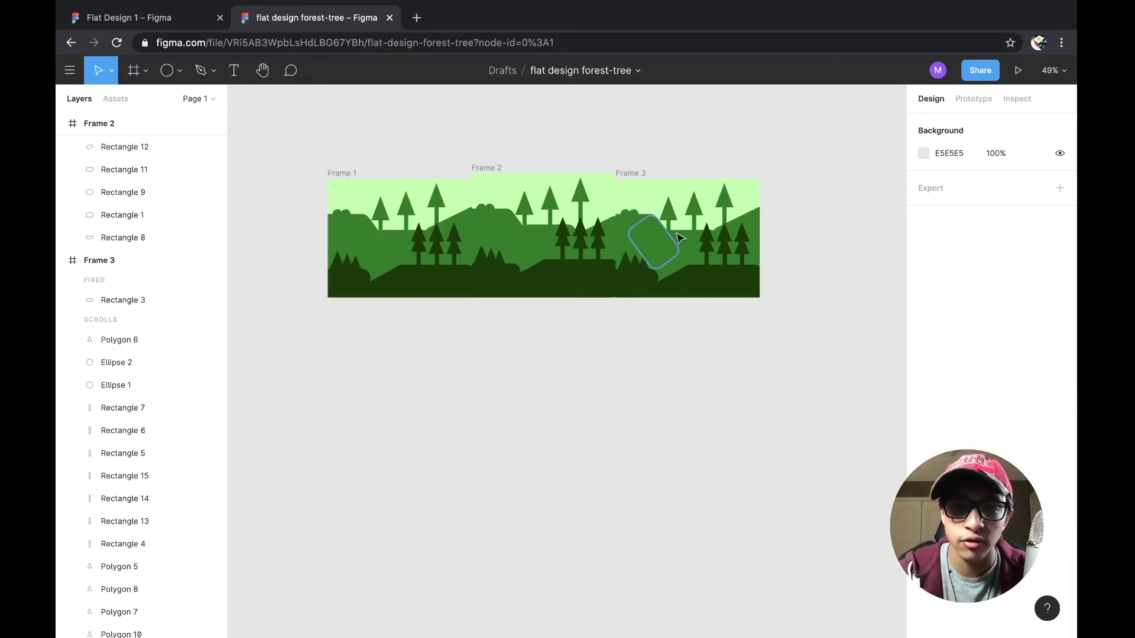
Delete the triangle and trunk of the tallest mid-green background tree in Frame 3
click(726, 198)
click(733, 204)
click(726, 219)
key(Escape)
Delete the three dark pointed triangles above the small ground mound in Frame 2
click(498, 263)
key(Delete)
click(485, 260)
key(Delete)
click(482, 260)
key(Delete)
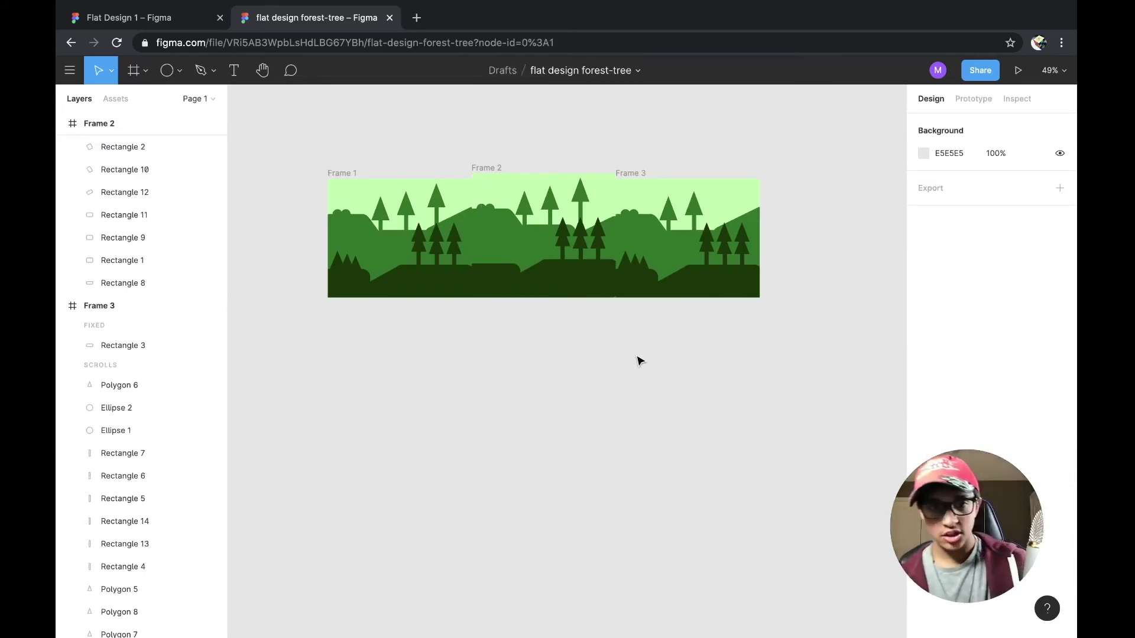
After checking the sun in the Flat Design 1 file, draw an ellipse about 86 × 82 in Frame 3's sky at X 274, Y 0
click(91, 16)
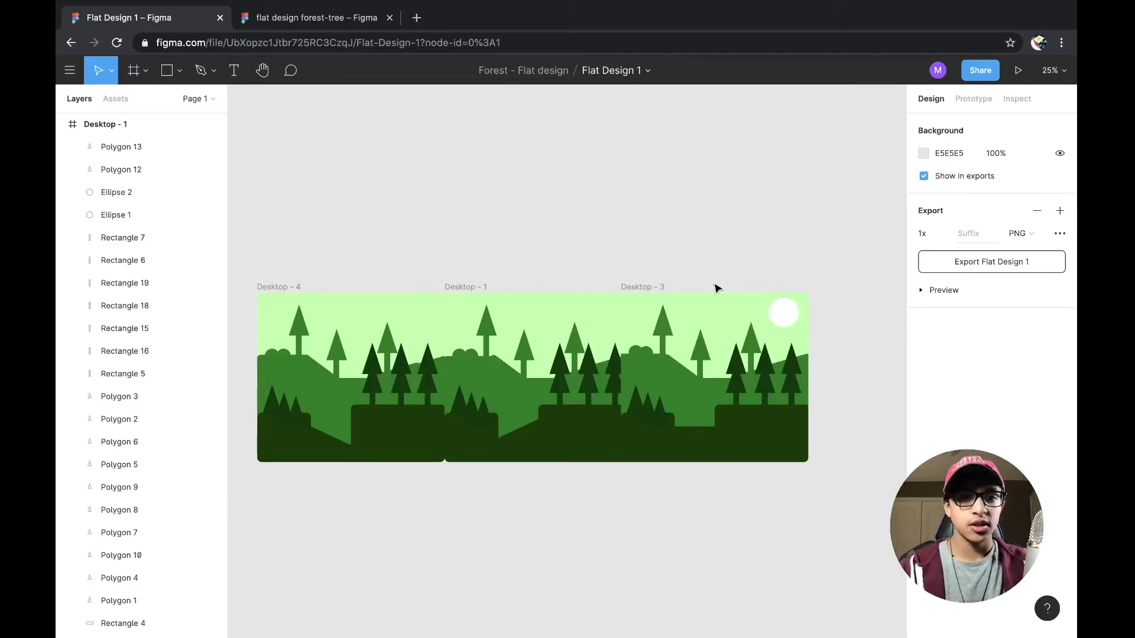
click(282, 19)
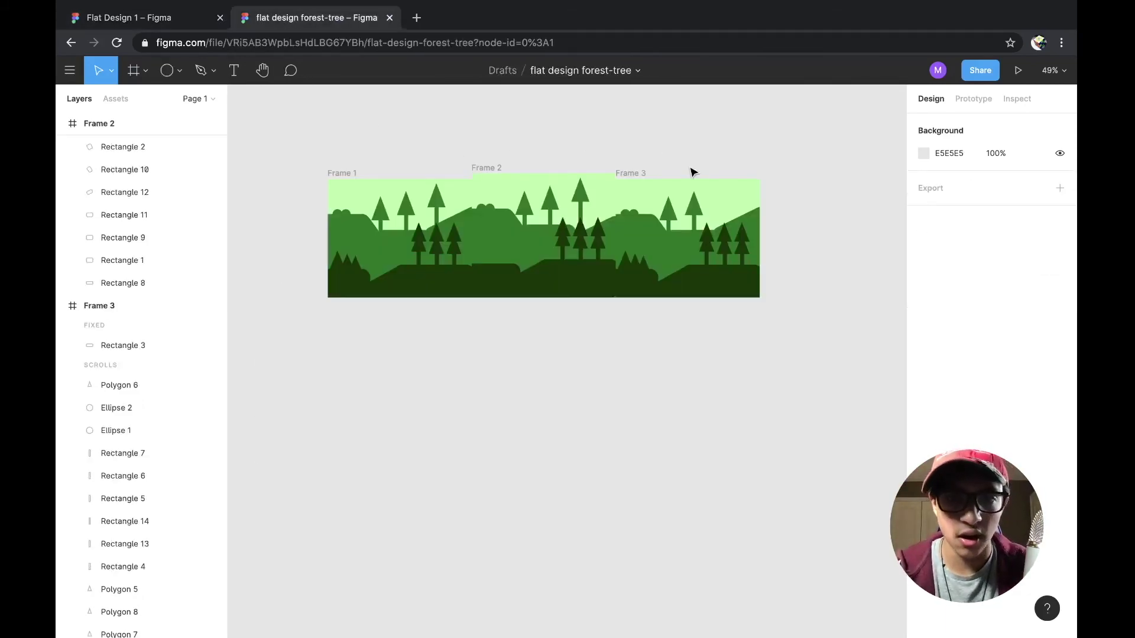
scroll(689, 170, up, 1)
click(166, 70)
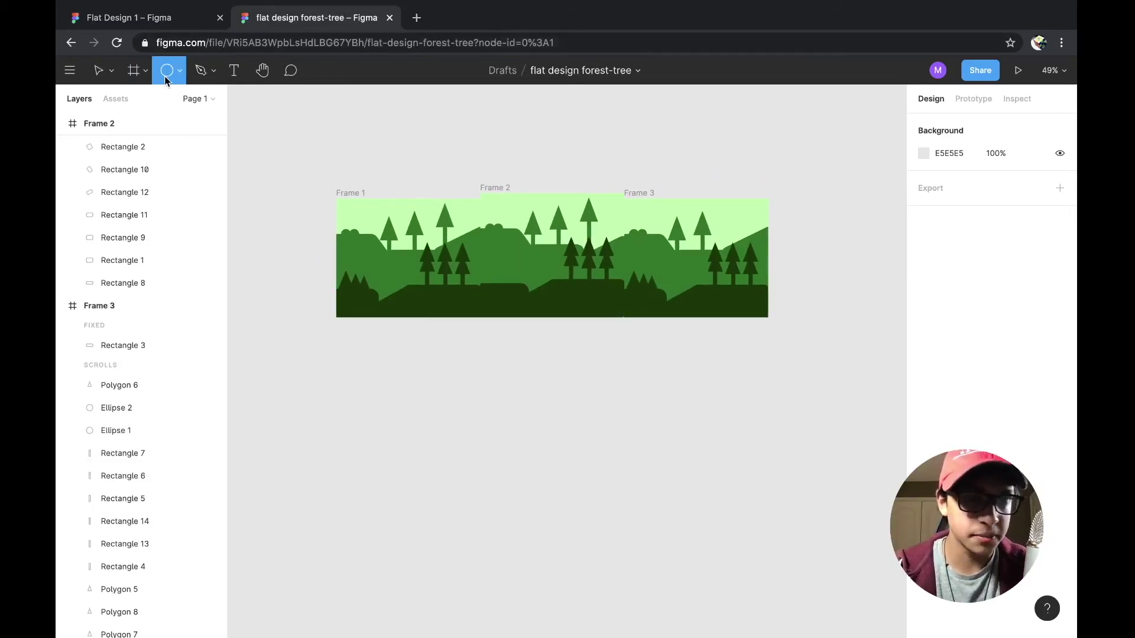
drag(719, 199, 748, 231)
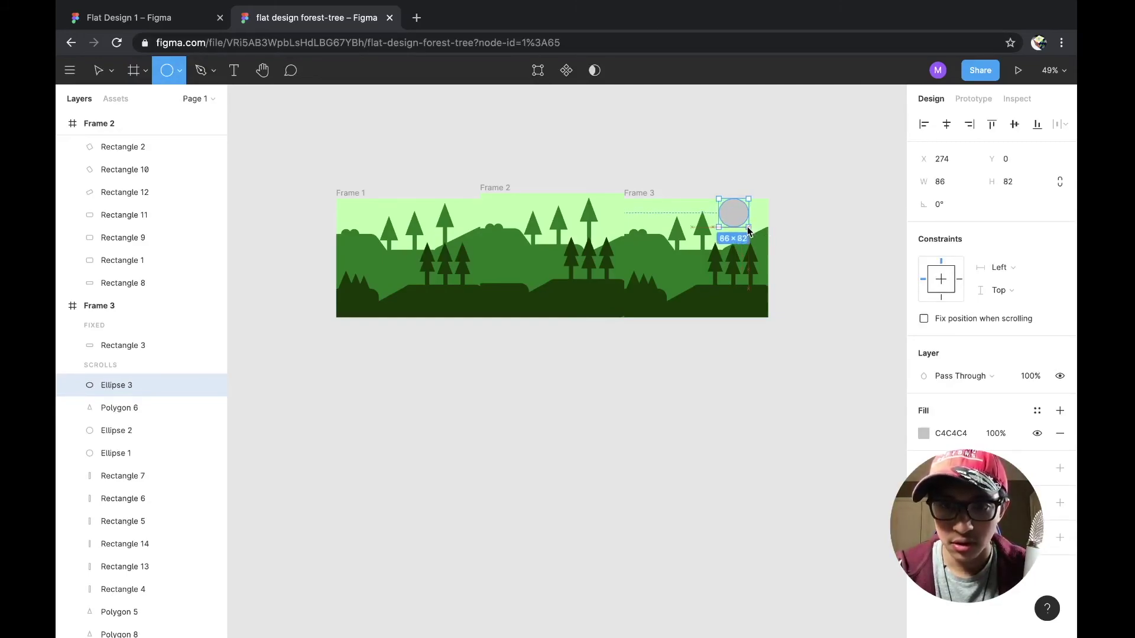
Set the sun ellipse's width and height to 80 each
click(958, 184)
key(BackSpace)
text(80)
click(1017, 184)
text(70)
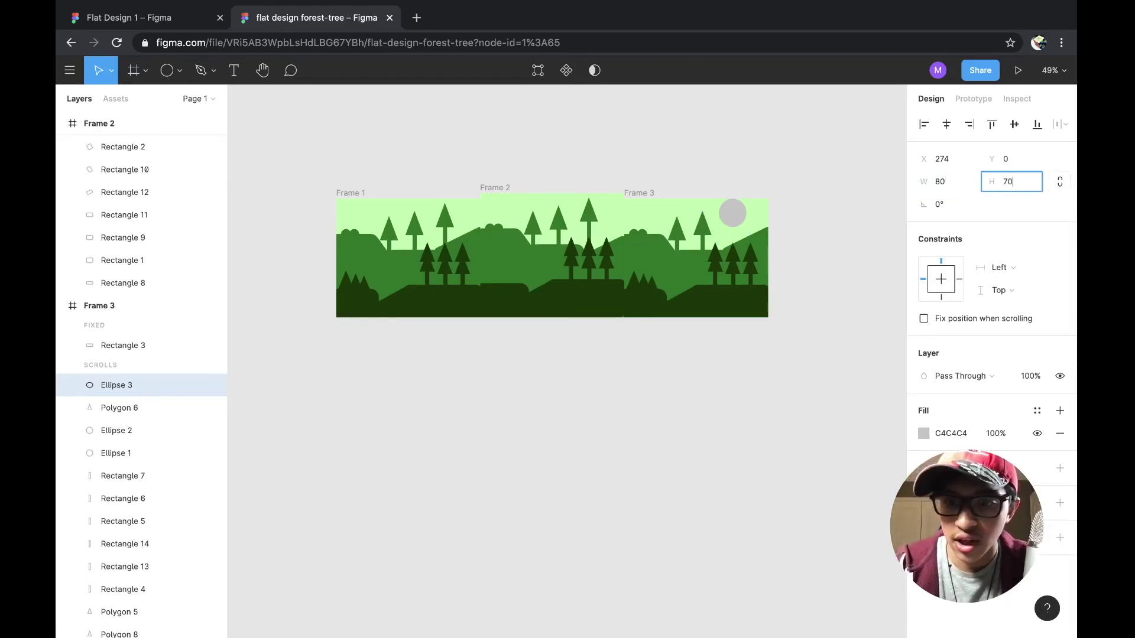
key(Return)
click(1012, 182)
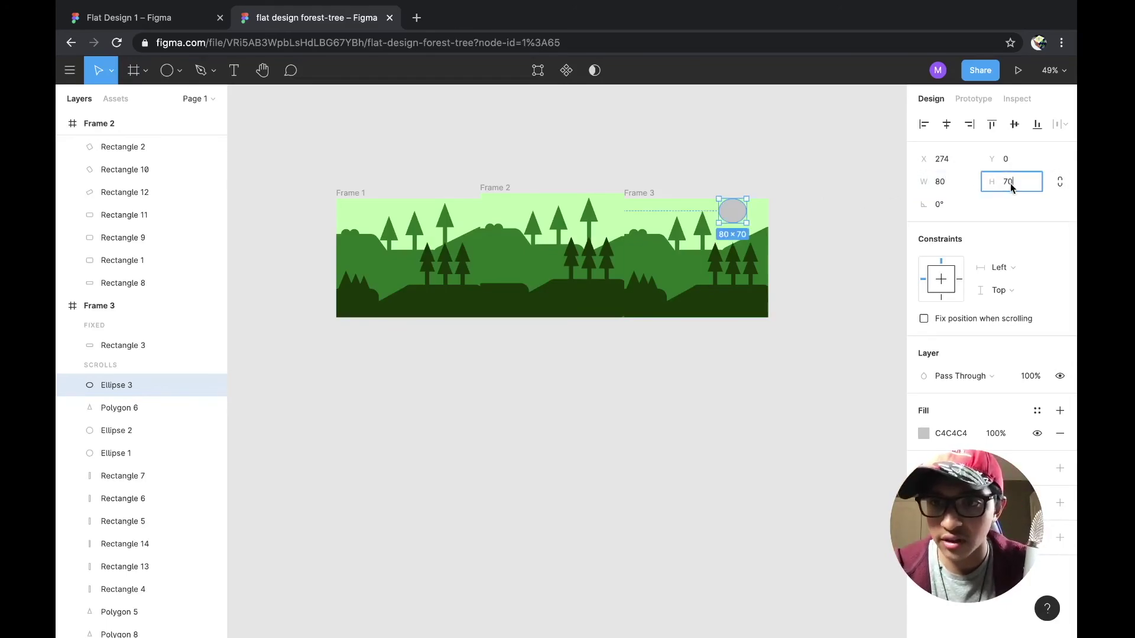
key(BackSpace)
text(80)
key(Return)
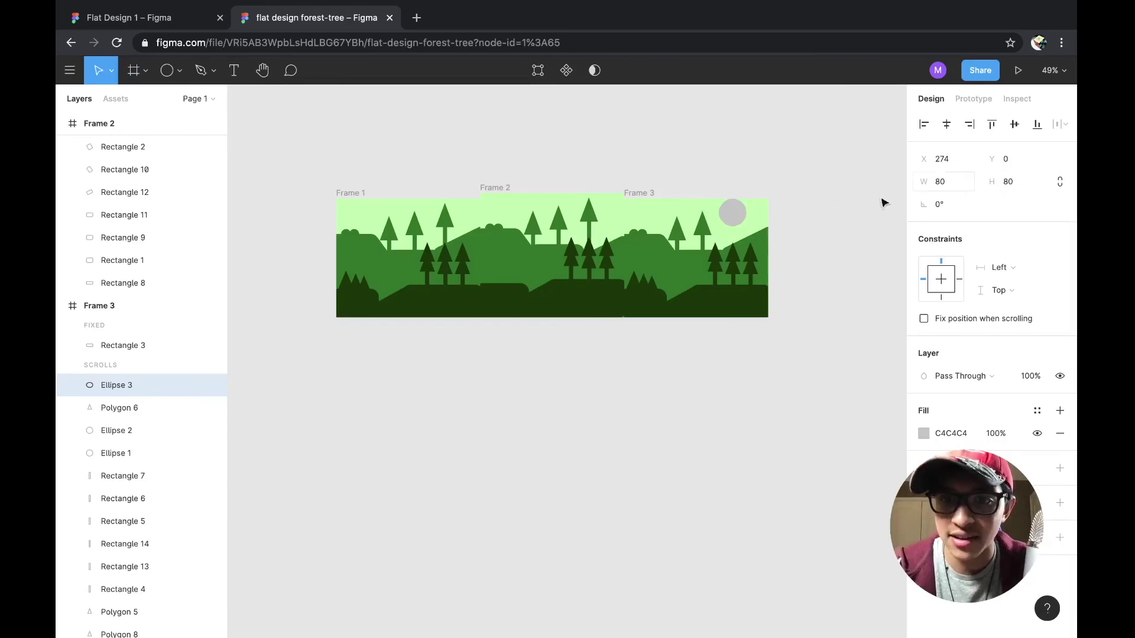
Move the sun circle to X 280, Y 10 and fill it with white
click(863, 199)
click(736, 220)
drag(735, 220, 737, 223)
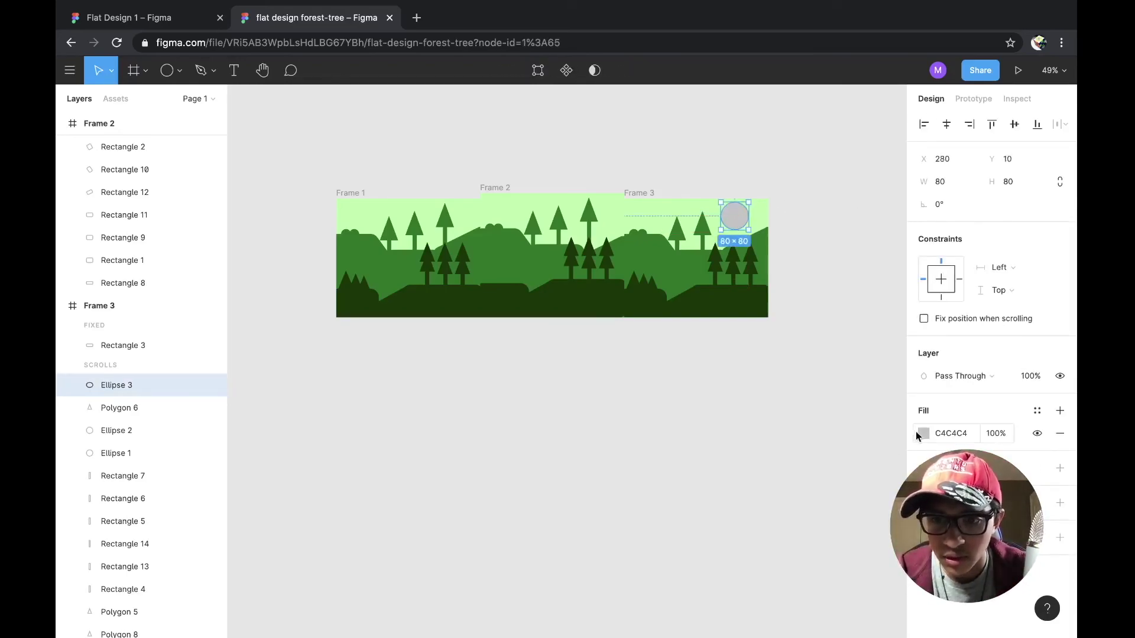
click(924, 433)
drag(821, 387, 661, 190)
click(708, 144)
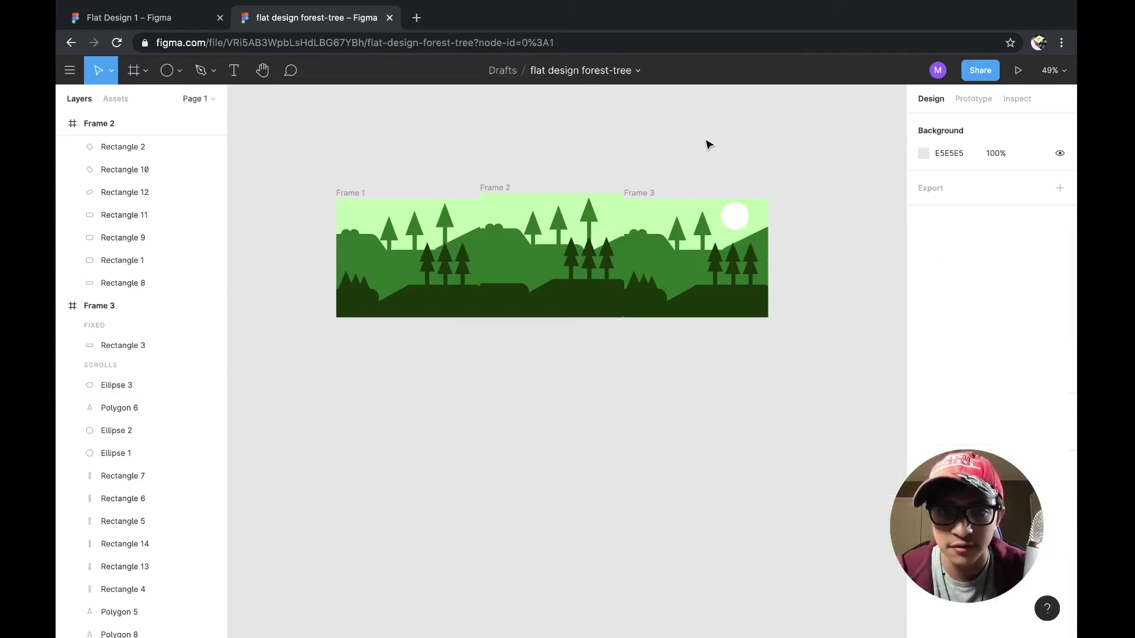
Move Frame 2 down so its top edge lines up with the tops of Frame 1 and Frame 3
click(504, 188)
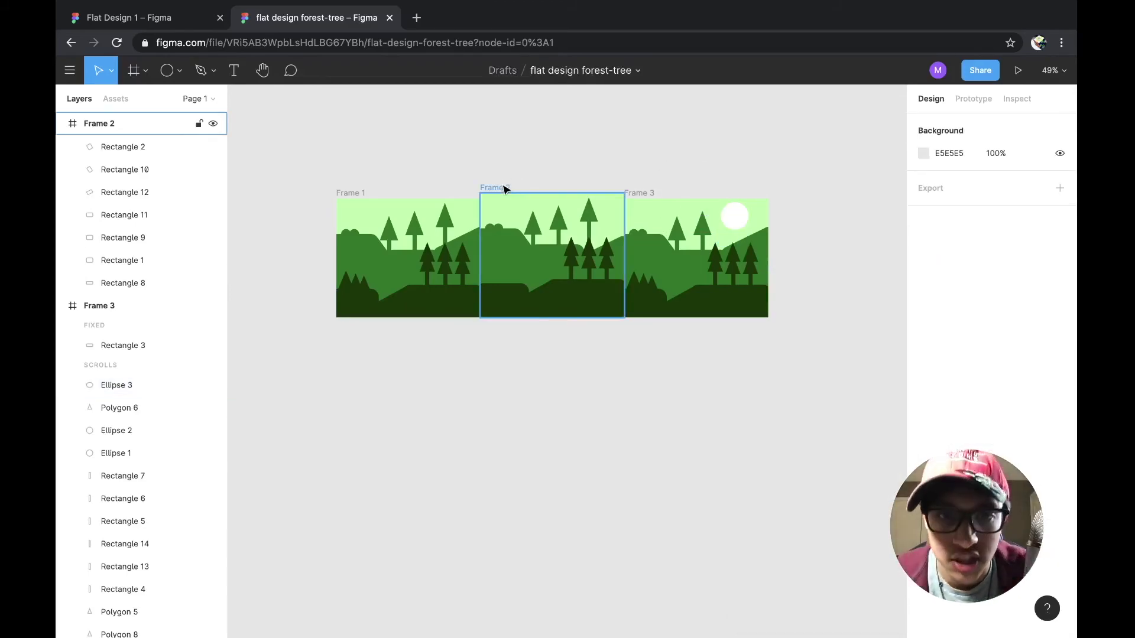
drag(521, 192, 521, 199)
click(545, 184)
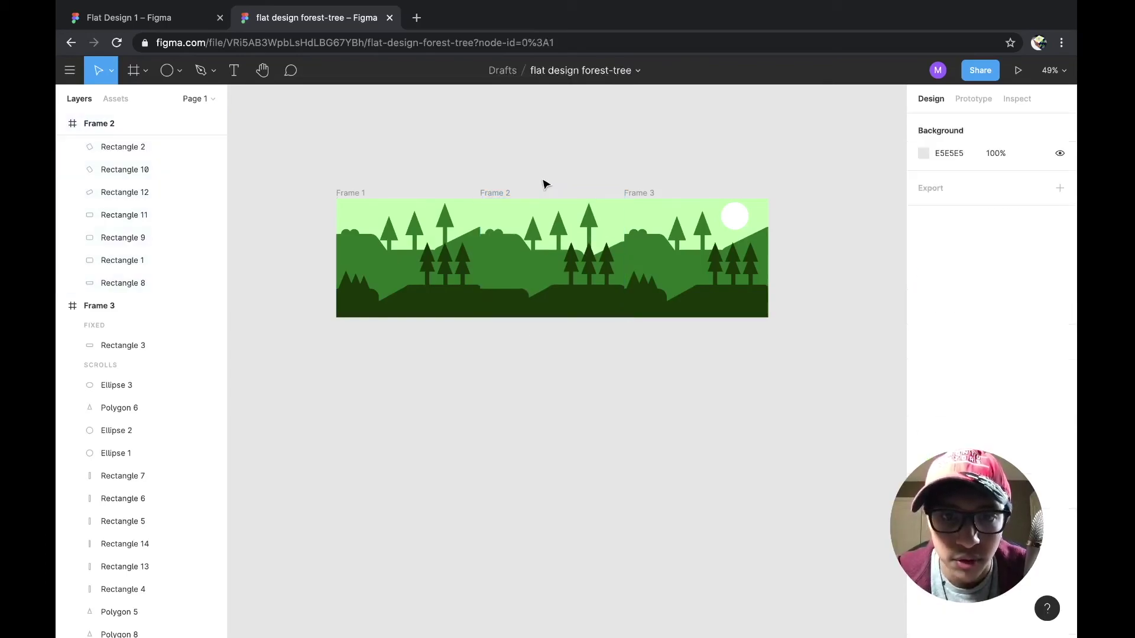
Reposition the rotated mid-green hill rectangle in Frame 1 to X 276.86, Y 161.13, where its slope meets Frame 2's hill
click(469, 243)
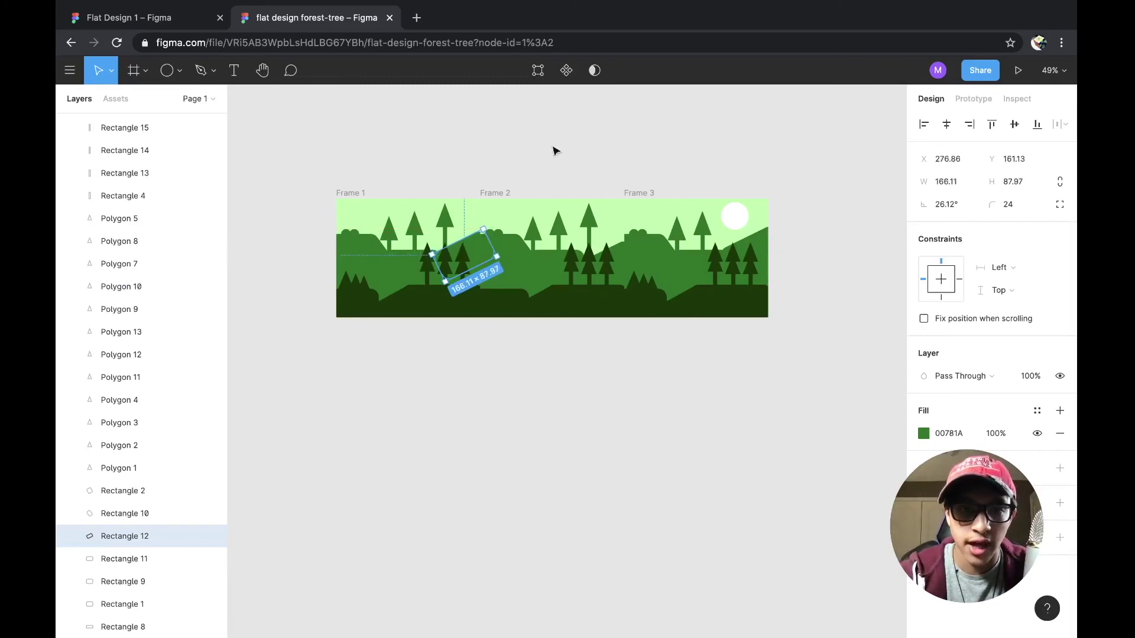
click(591, 111)
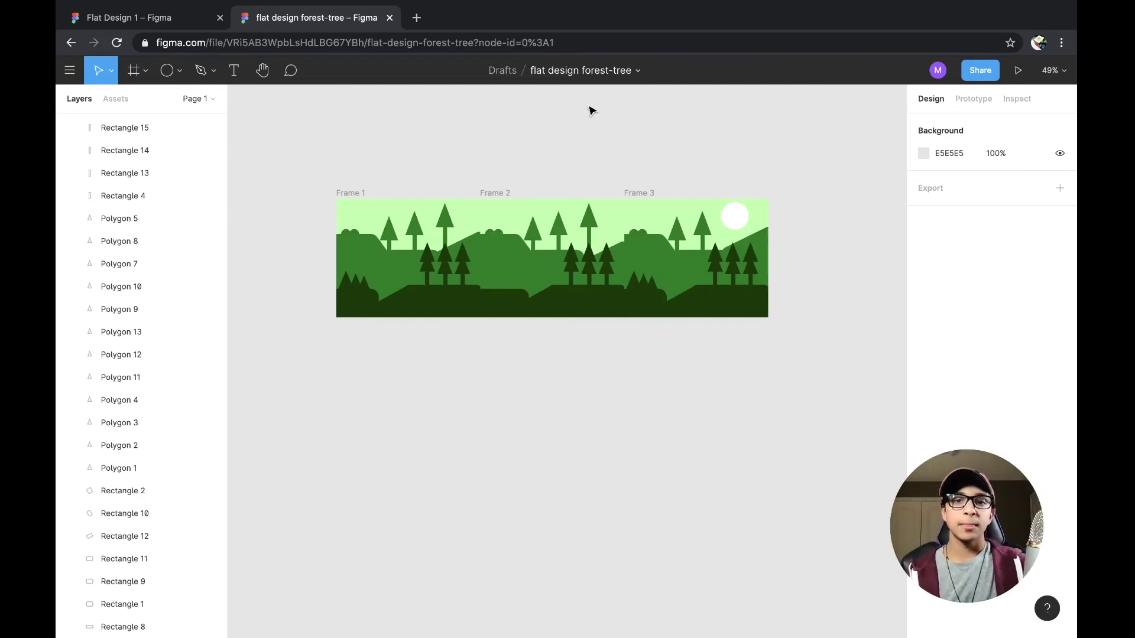
Compare the three joined forest frames with the original scene in the Flat Design 1 file, and return to the flat design forest-tree file
scroll(601, 390, up, 5)
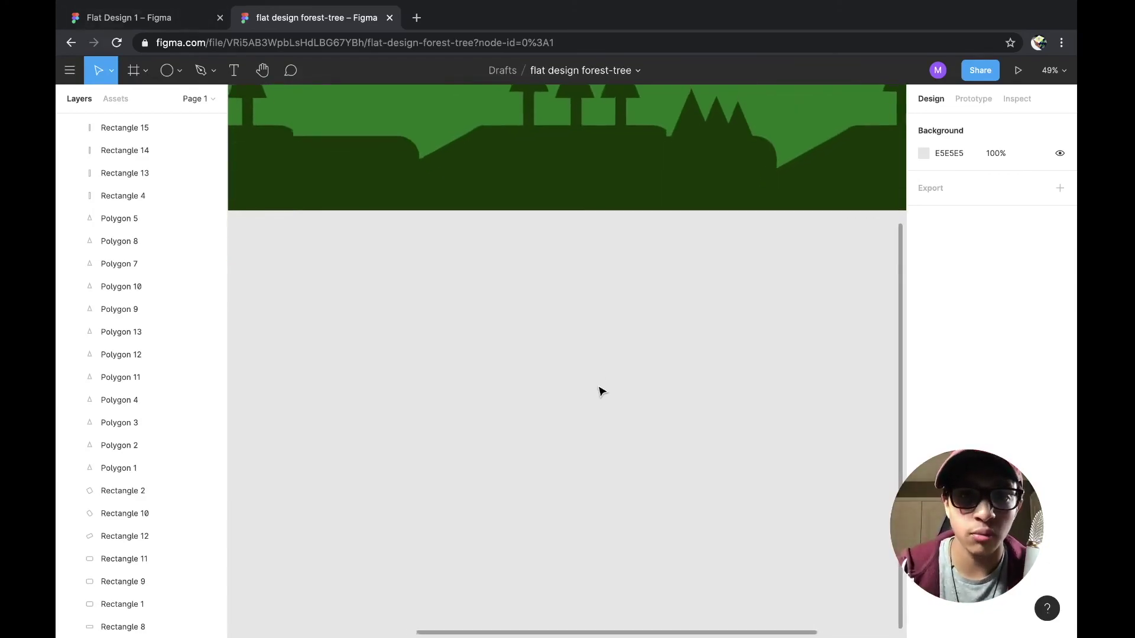
scroll(600, 390, down, 5)
click(74, 20)
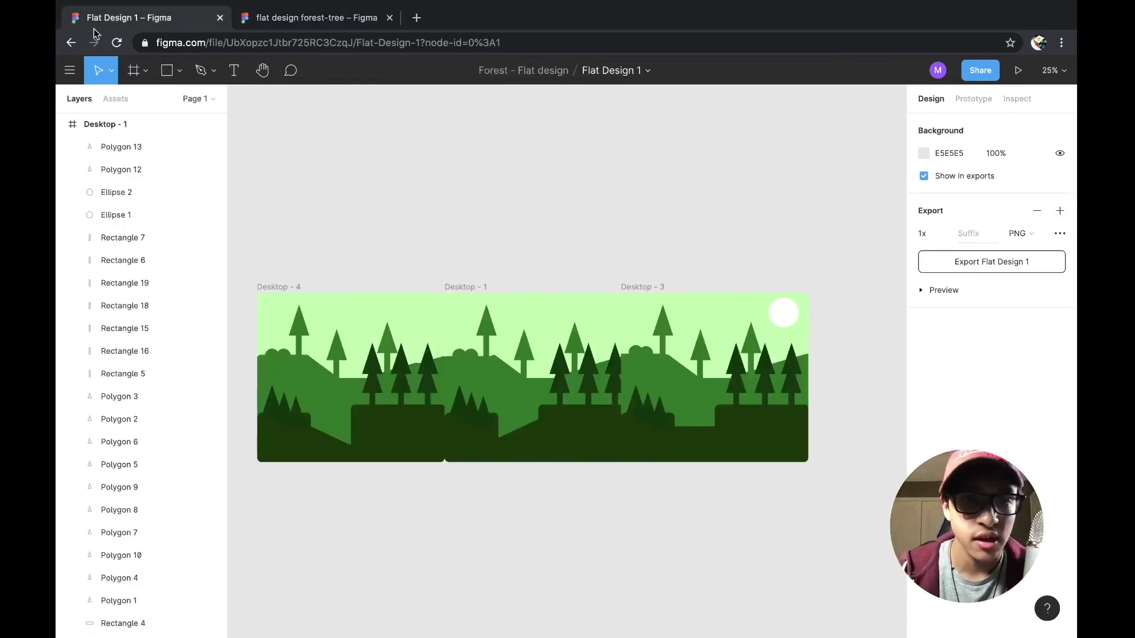
click(298, 18)
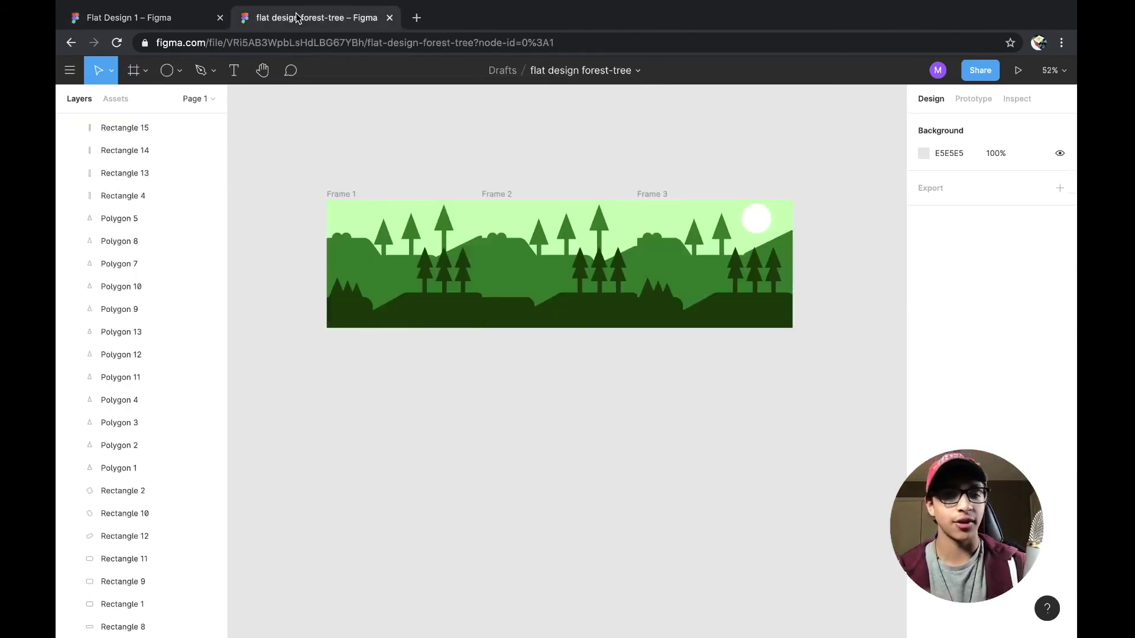